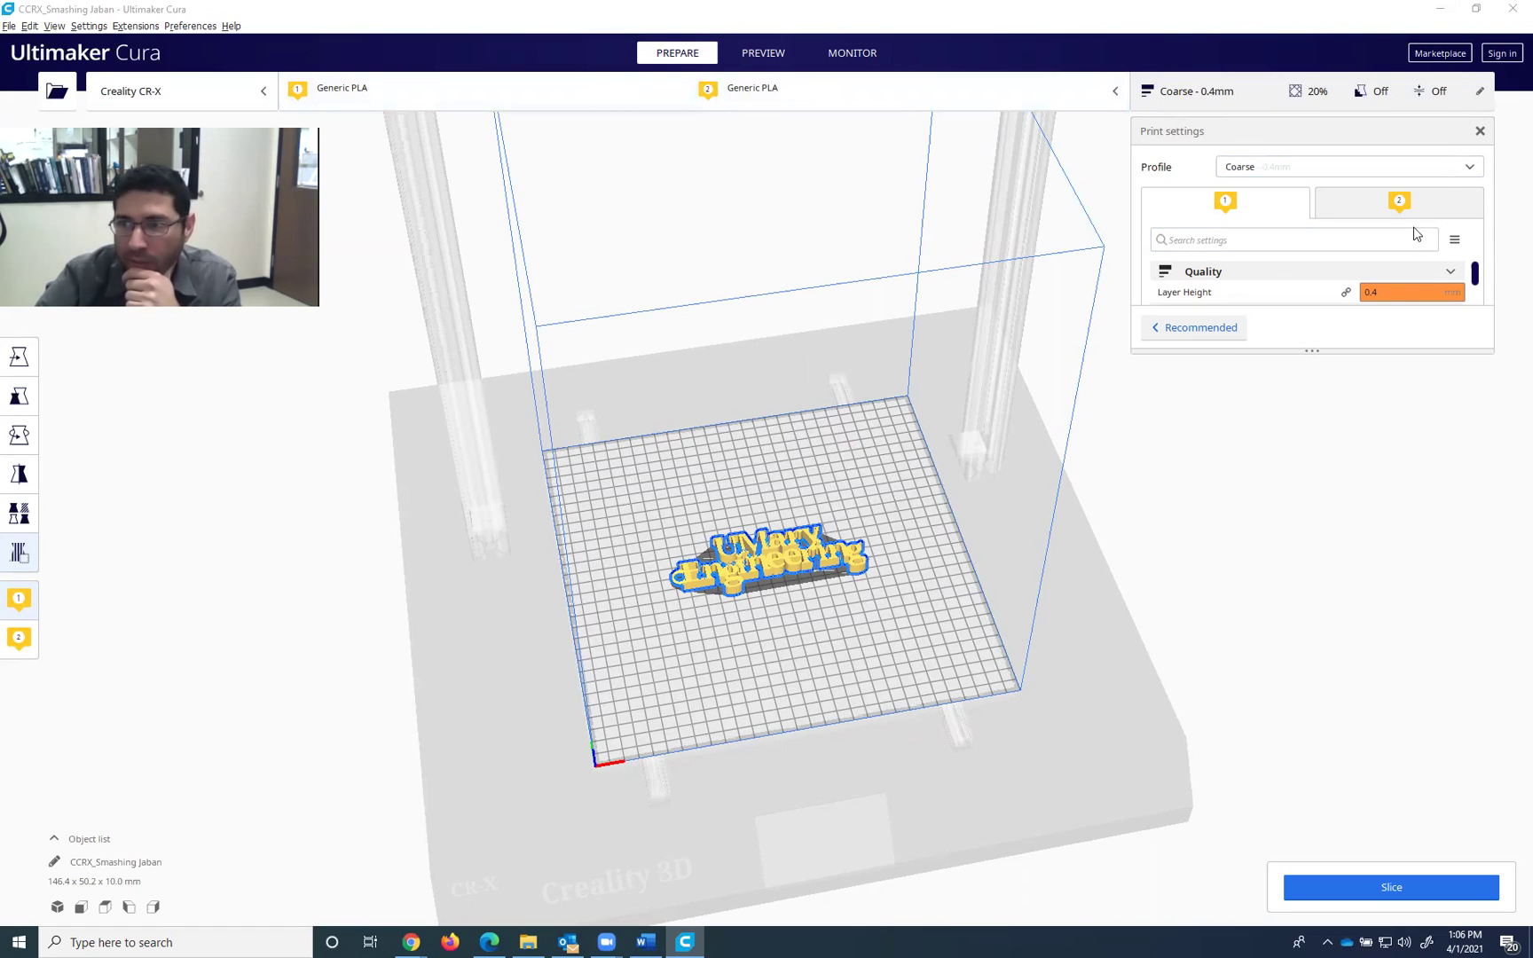
Switch to the Draft profile at 0.2 mm layer height and enlarge the settings panel
left_click(1473, 169)
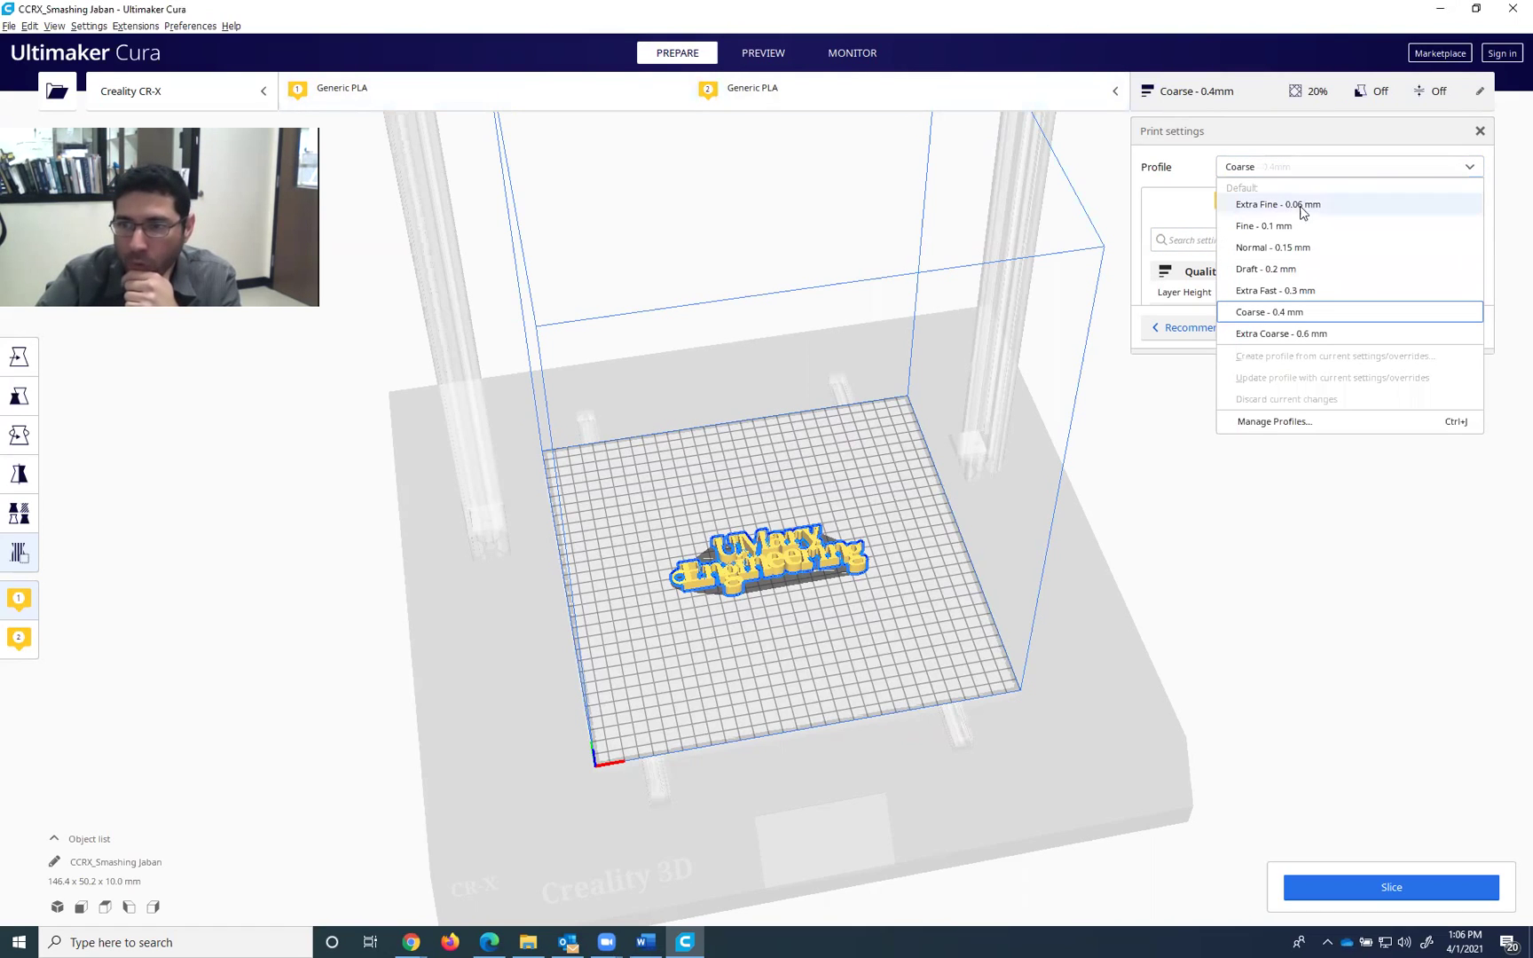
left_click(1280, 273)
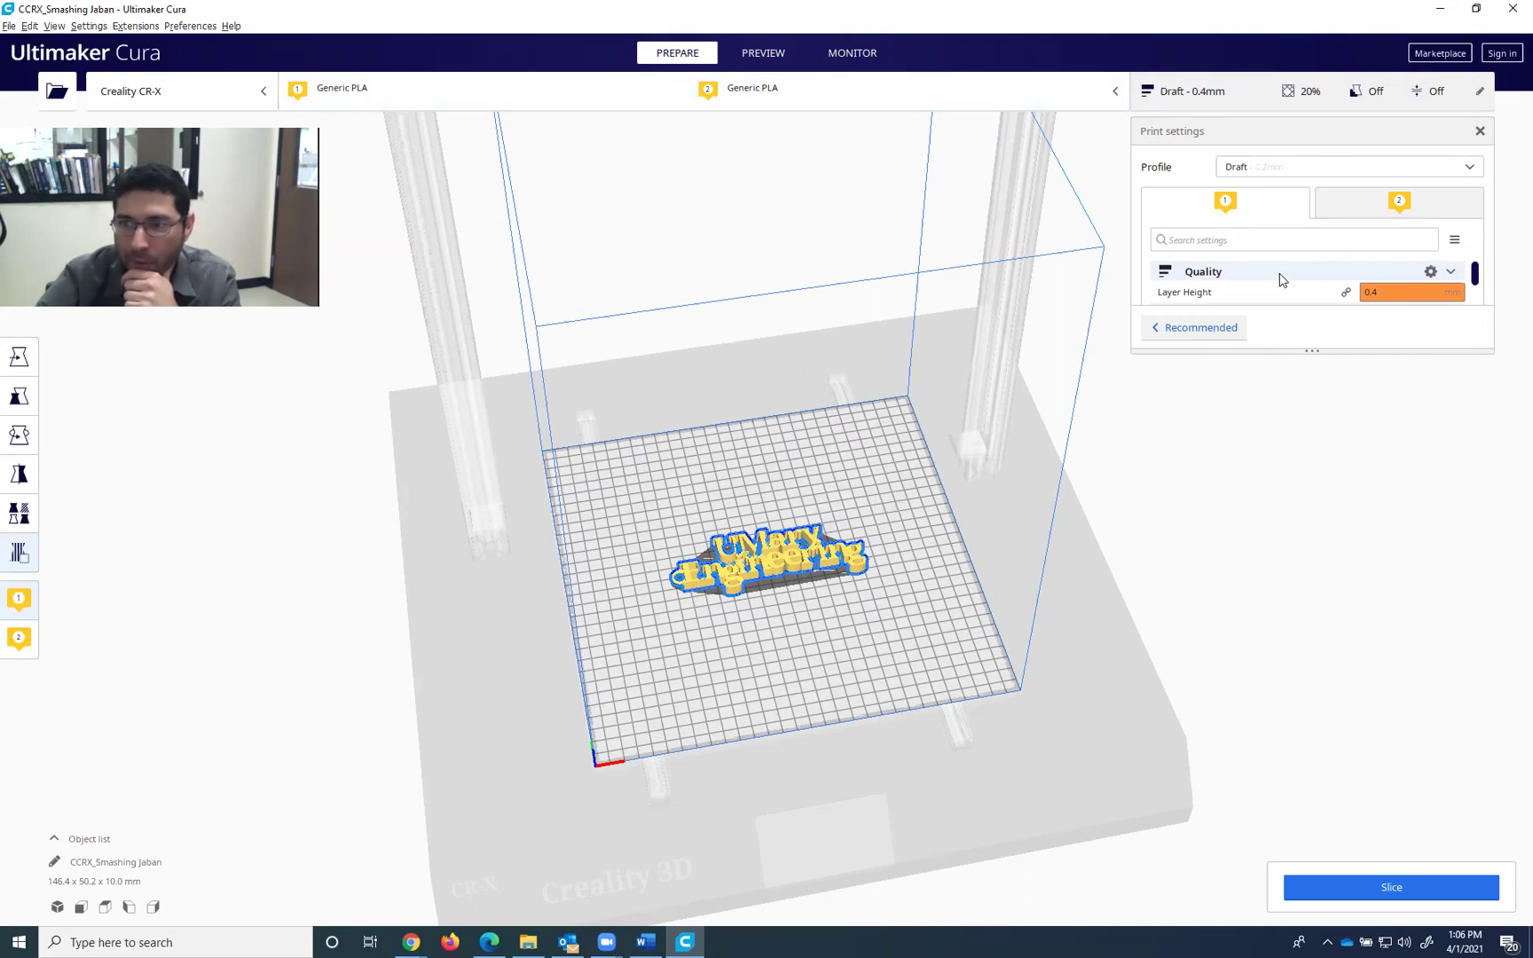
left_click(1304, 178)
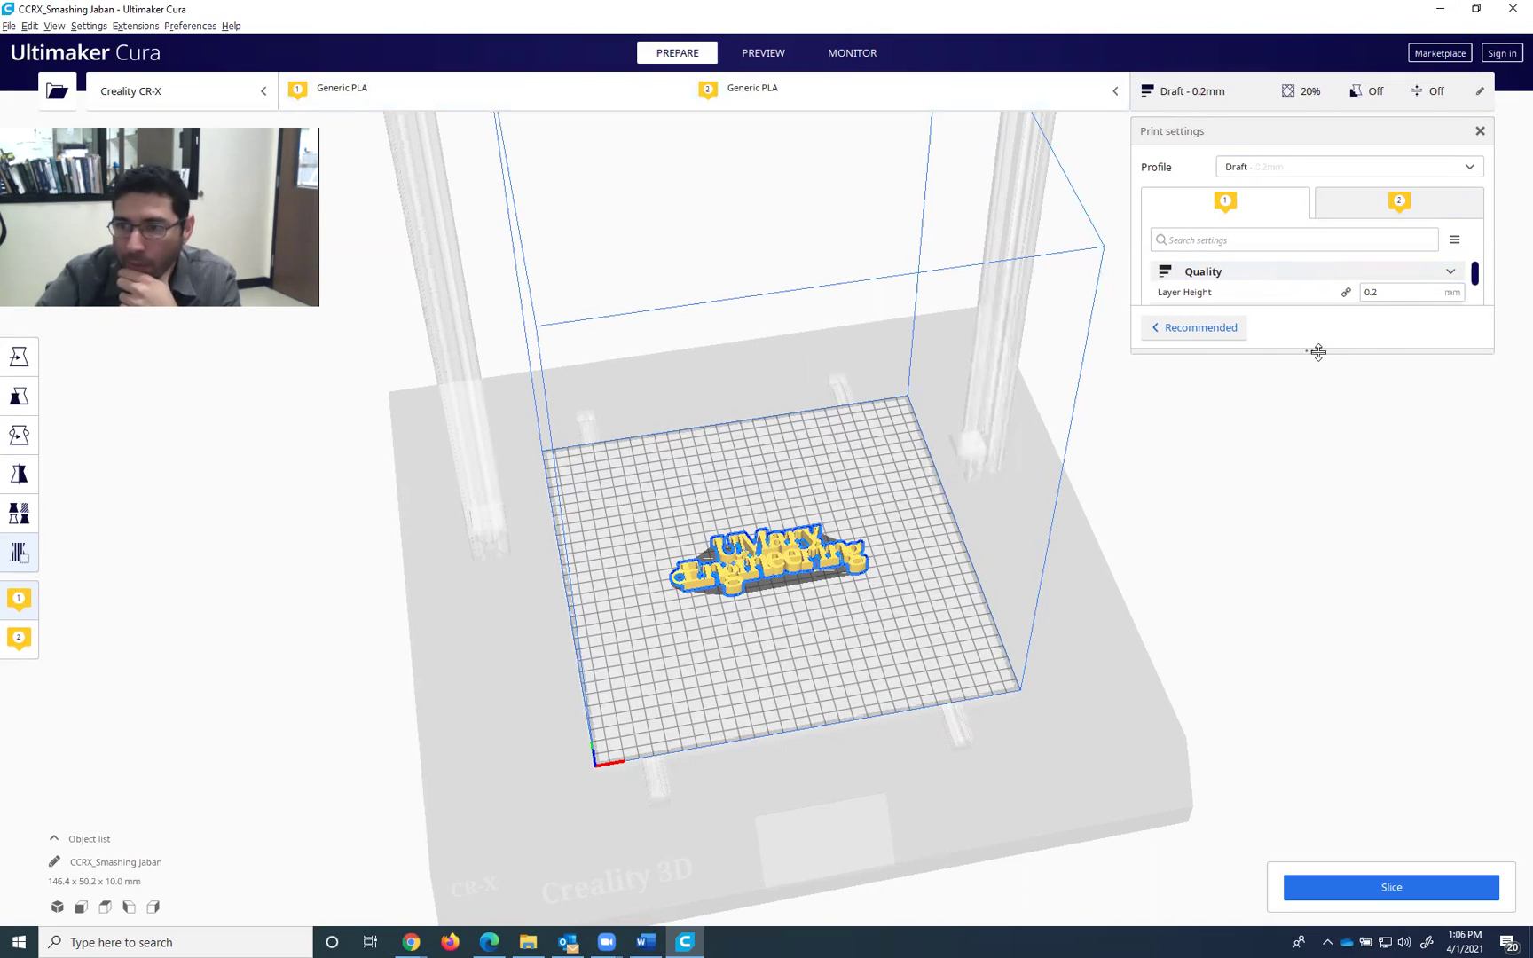
left_click_drag(1319, 352, 1317, 691)
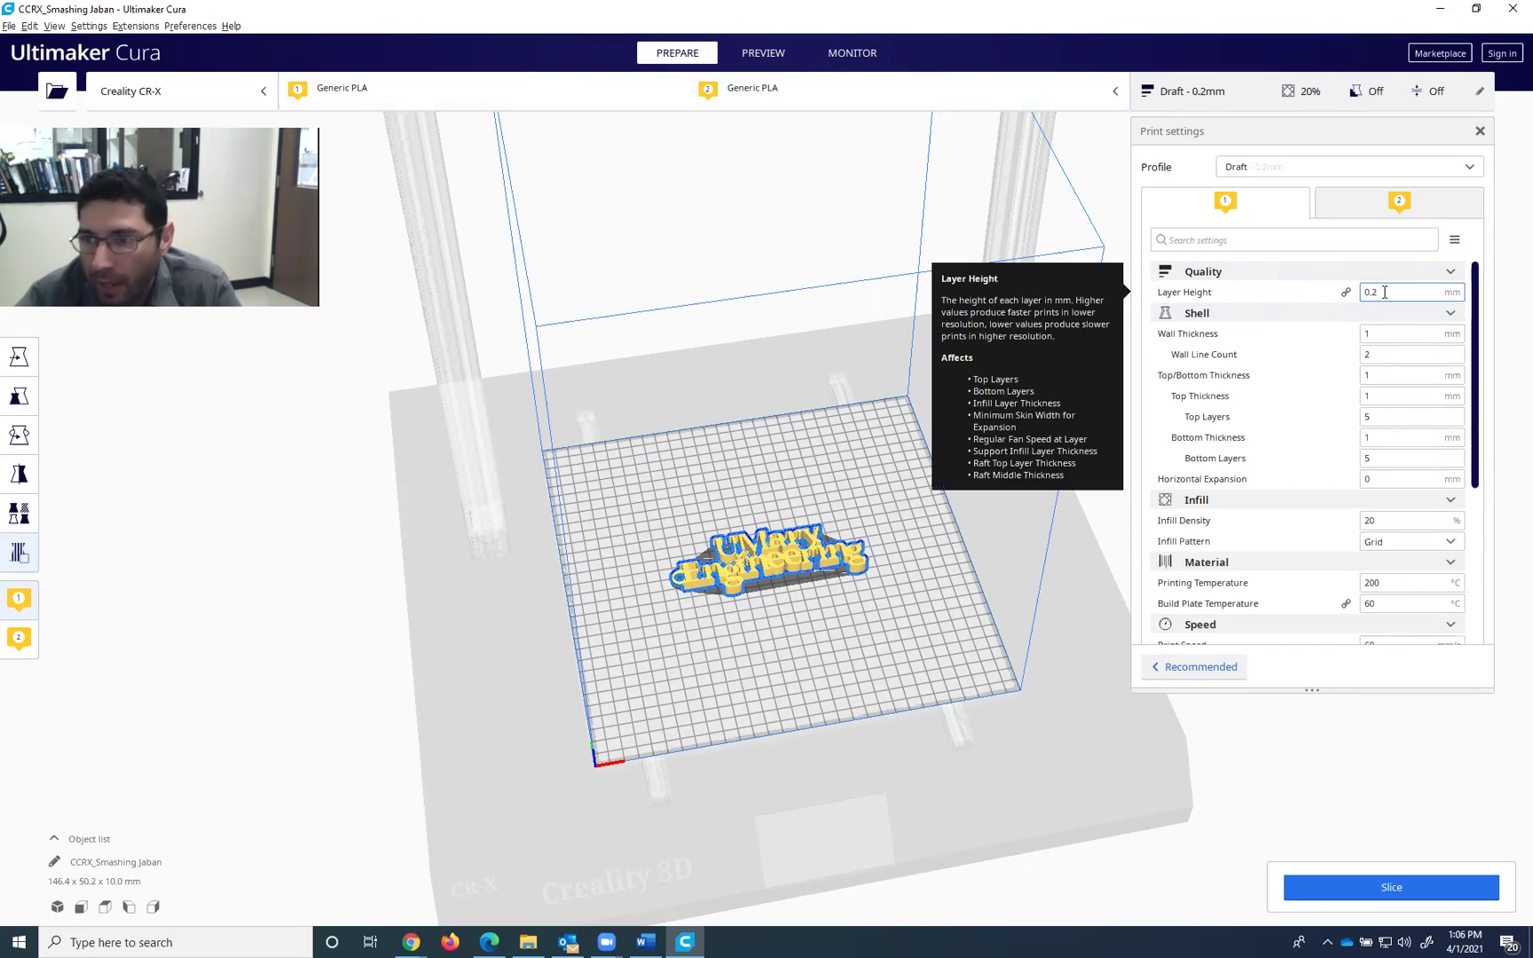
scroll(1313, 479, "down", 3)
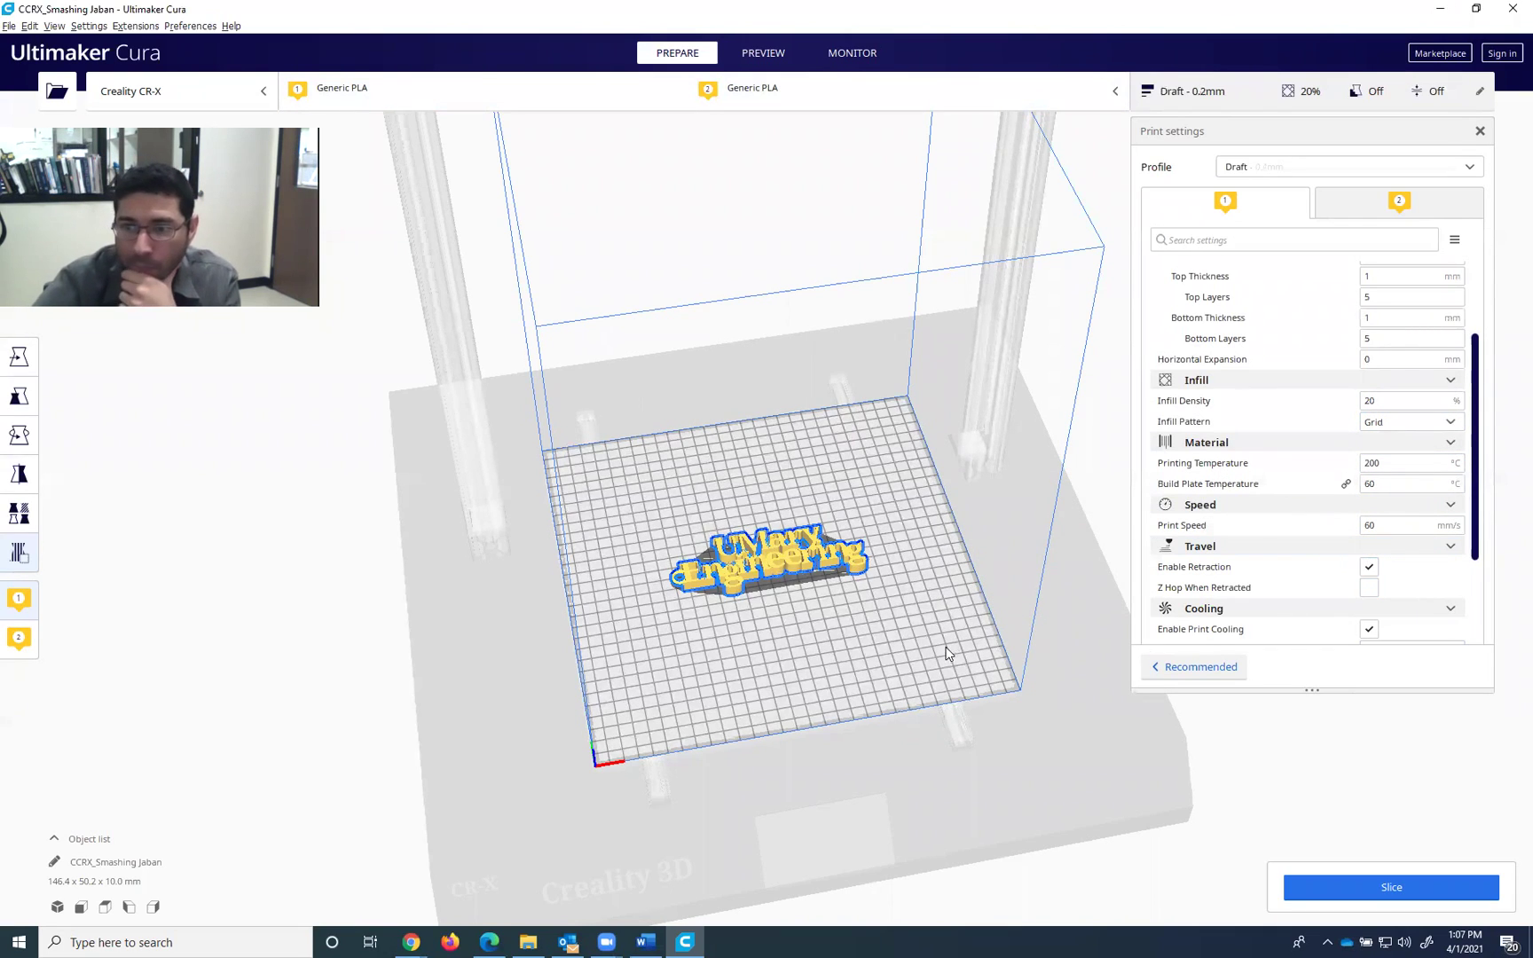
Enable support with Touching Buildplate placement, then shrink the settings panel back down
left_click_drag(1476, 476, 1478, 557)
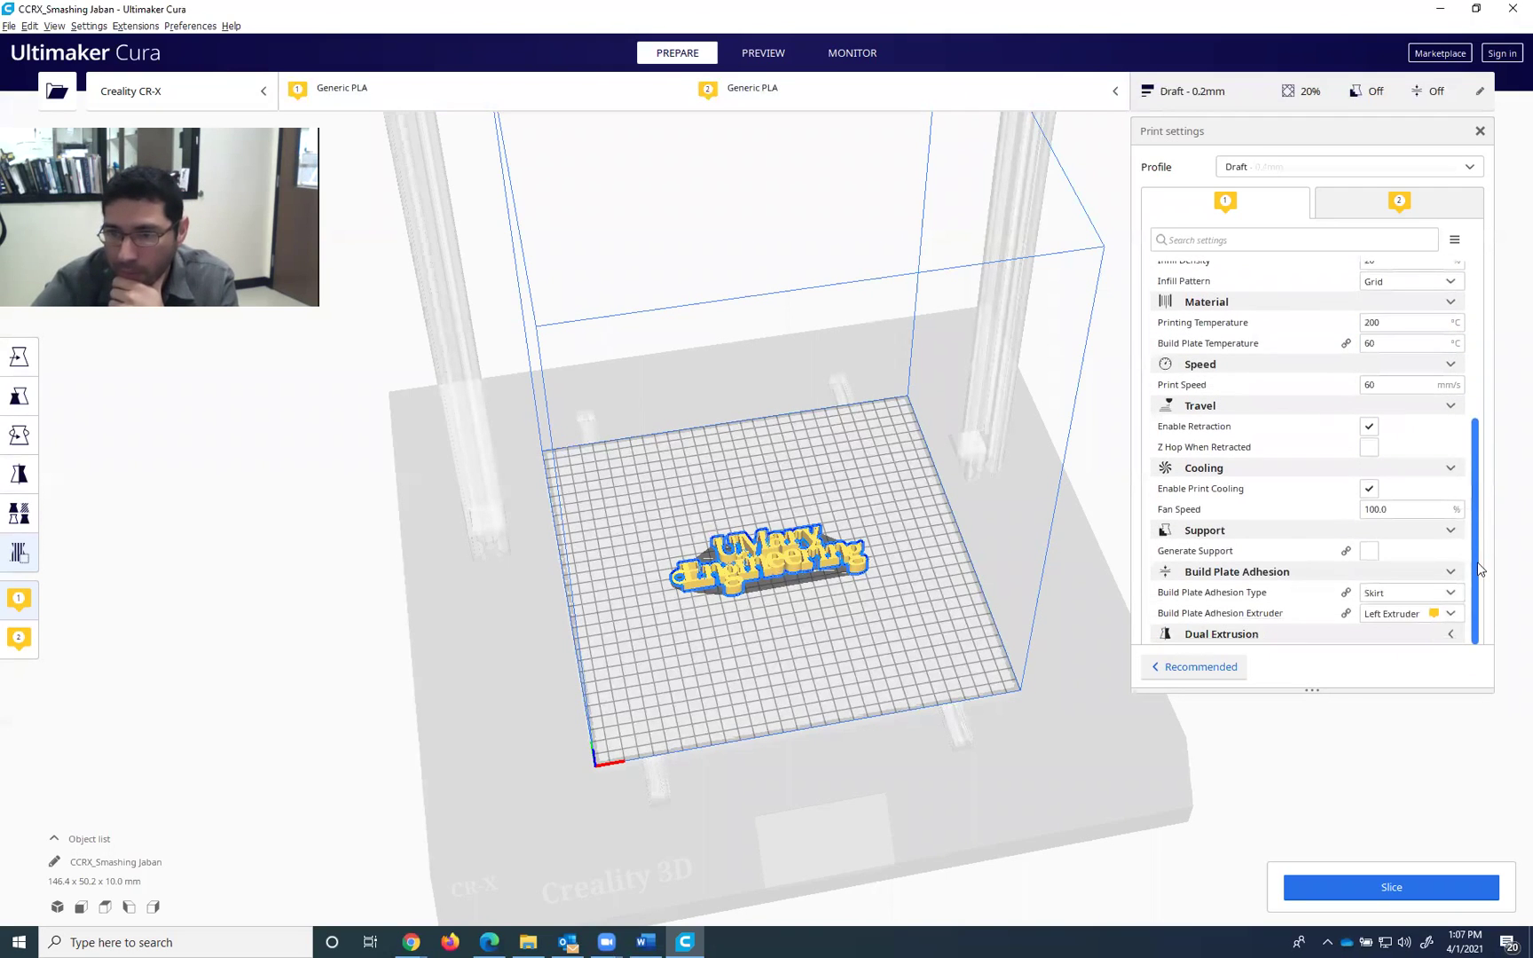
left_click(1369, 553)
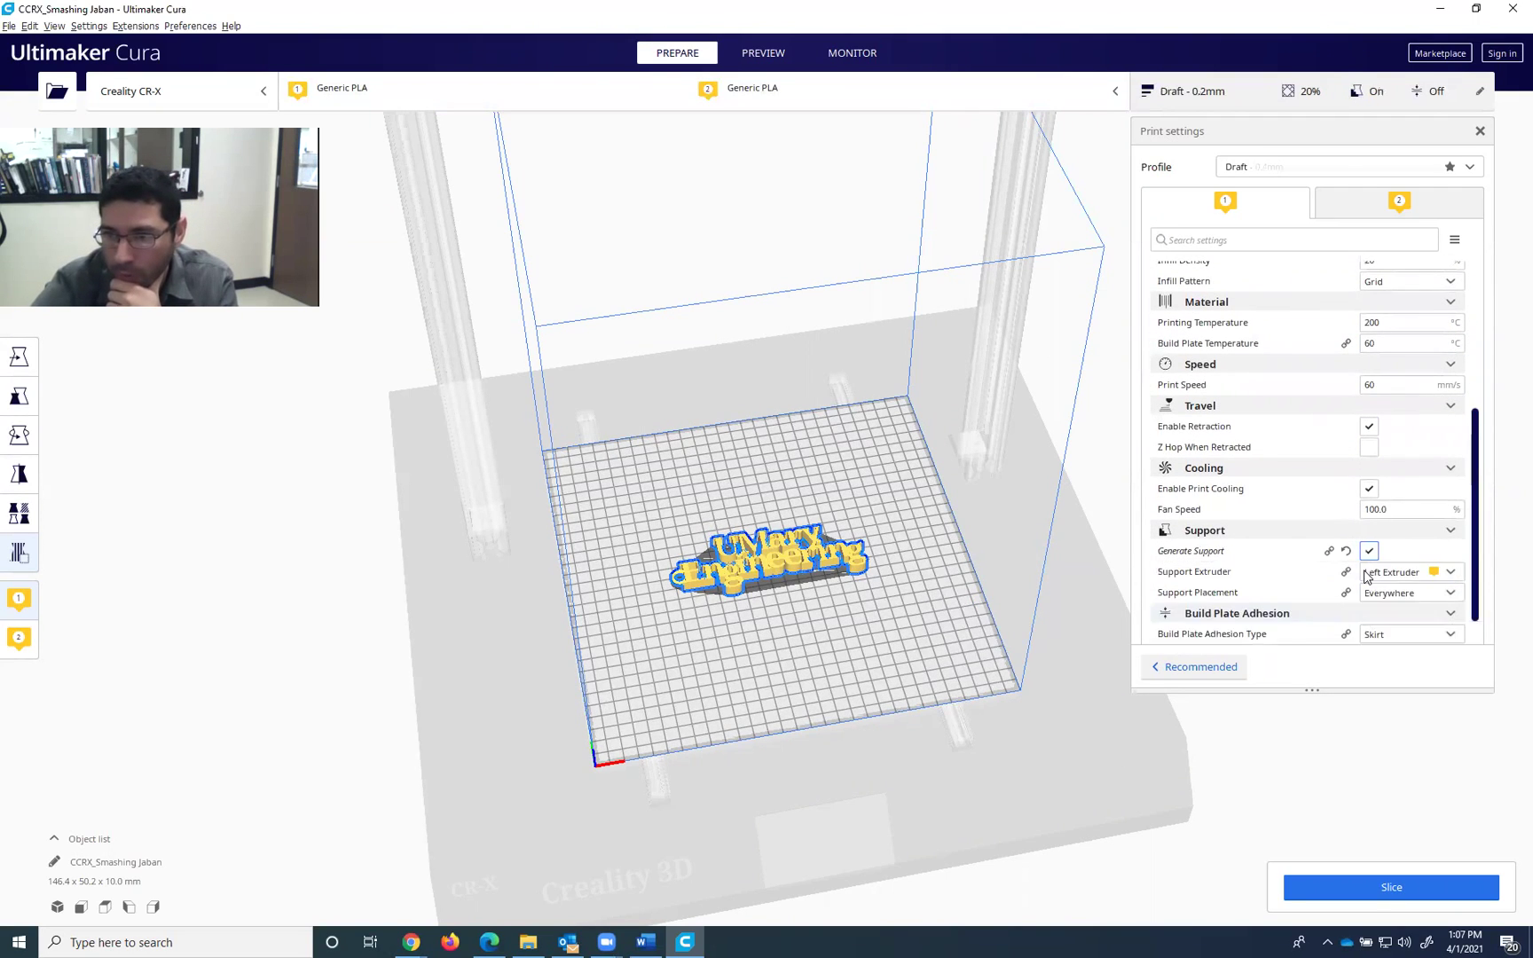
left_click(1429, 595)
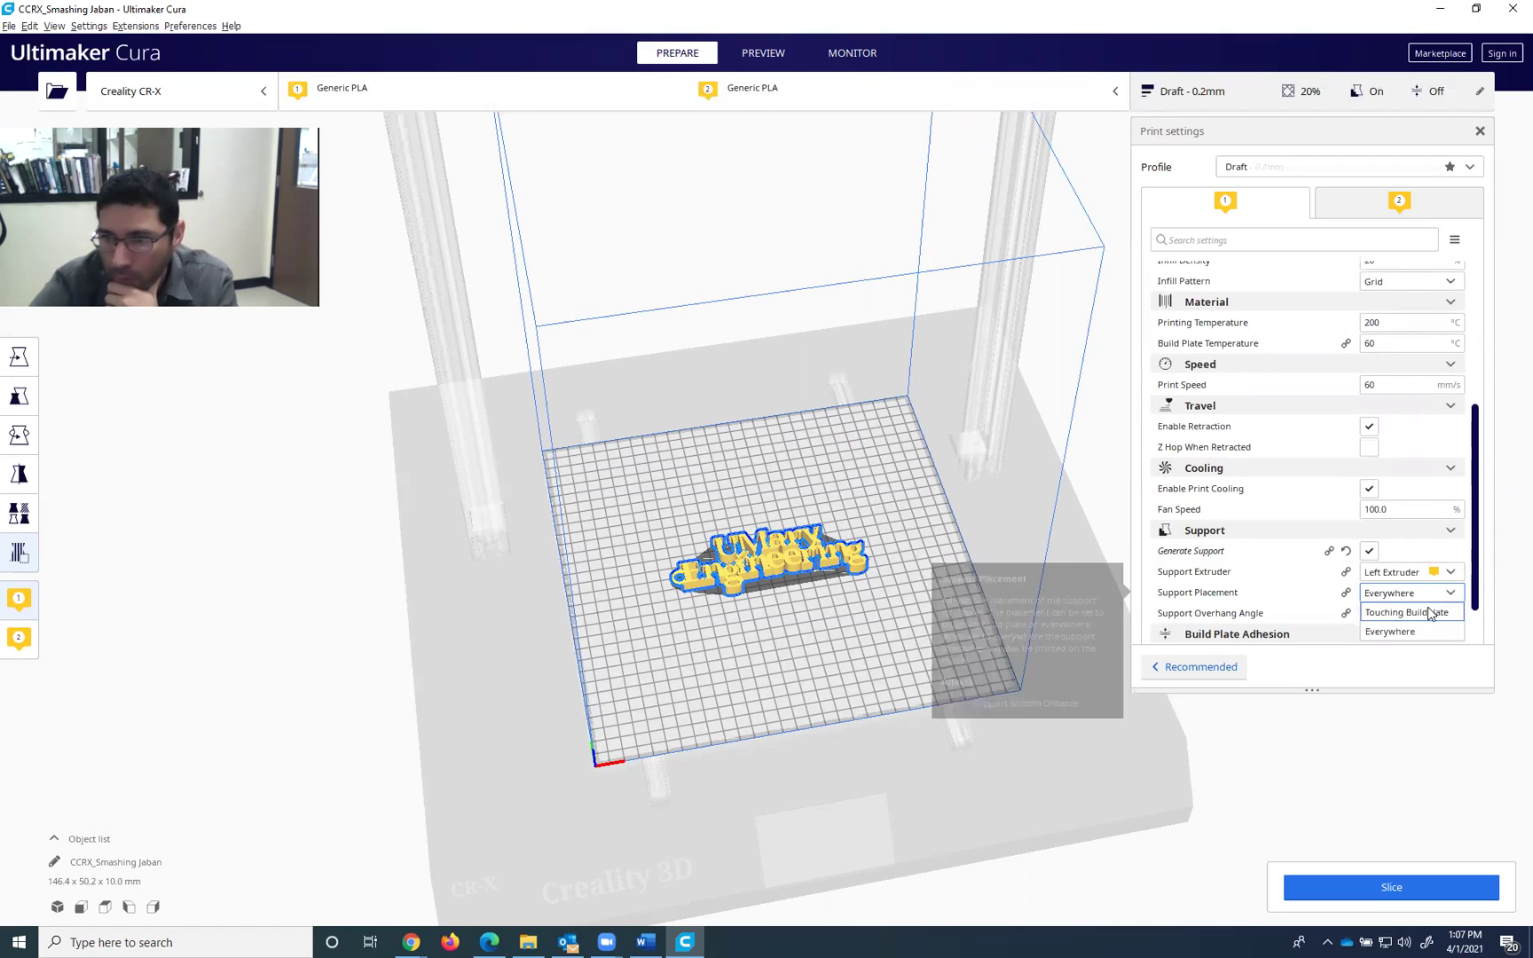
left_click(1429, 612)
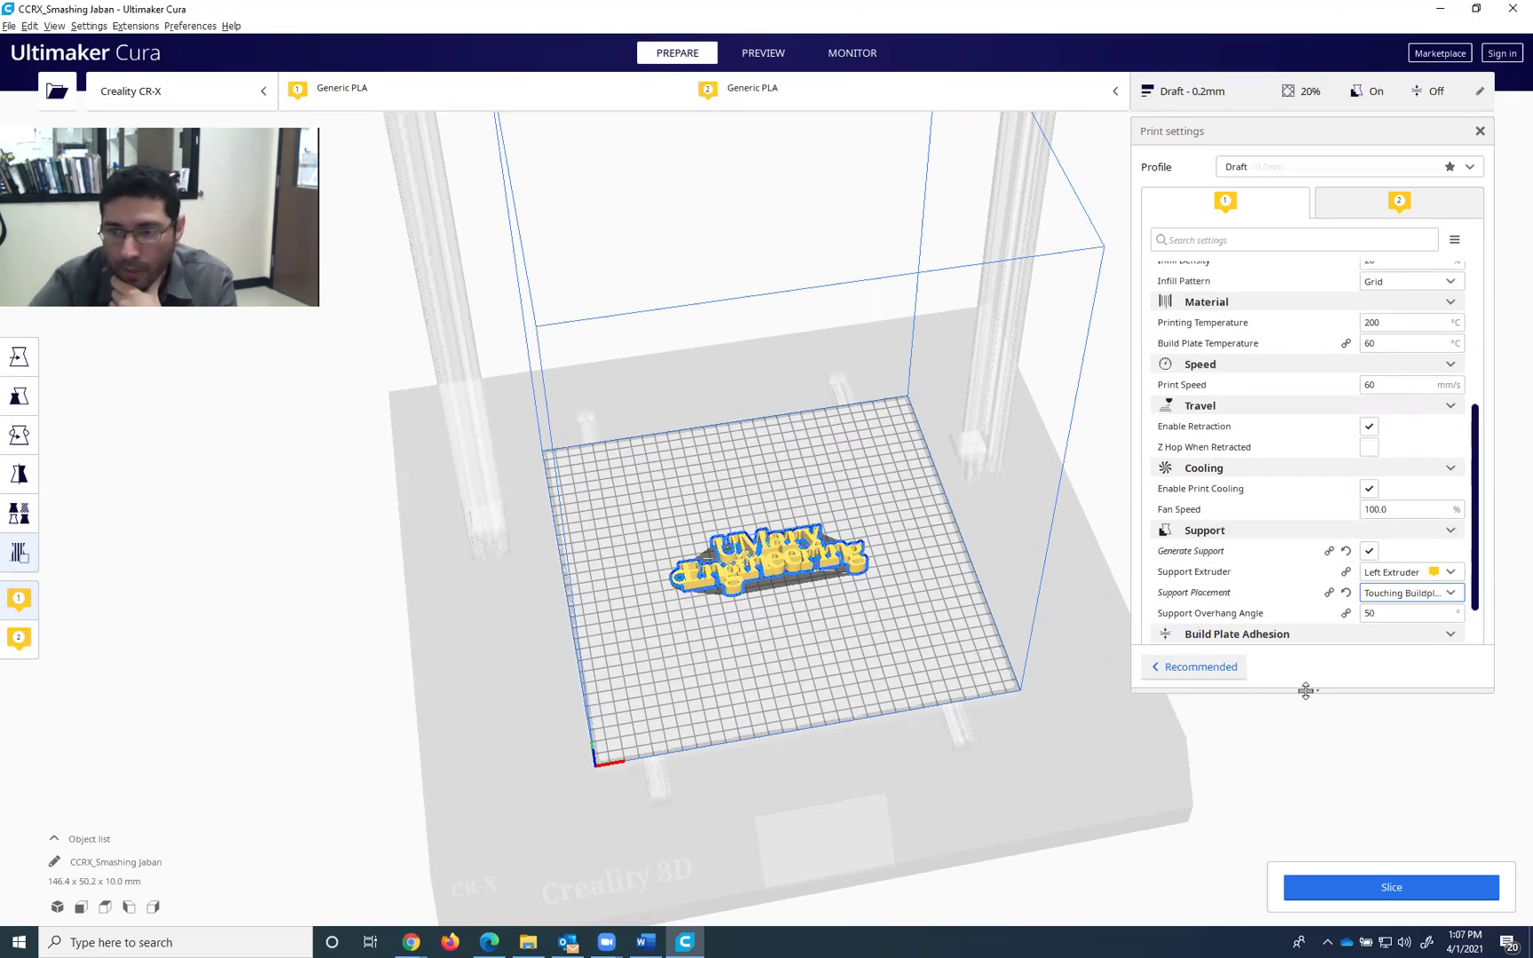
left_click_drag(1305, 690, 1304, 575)
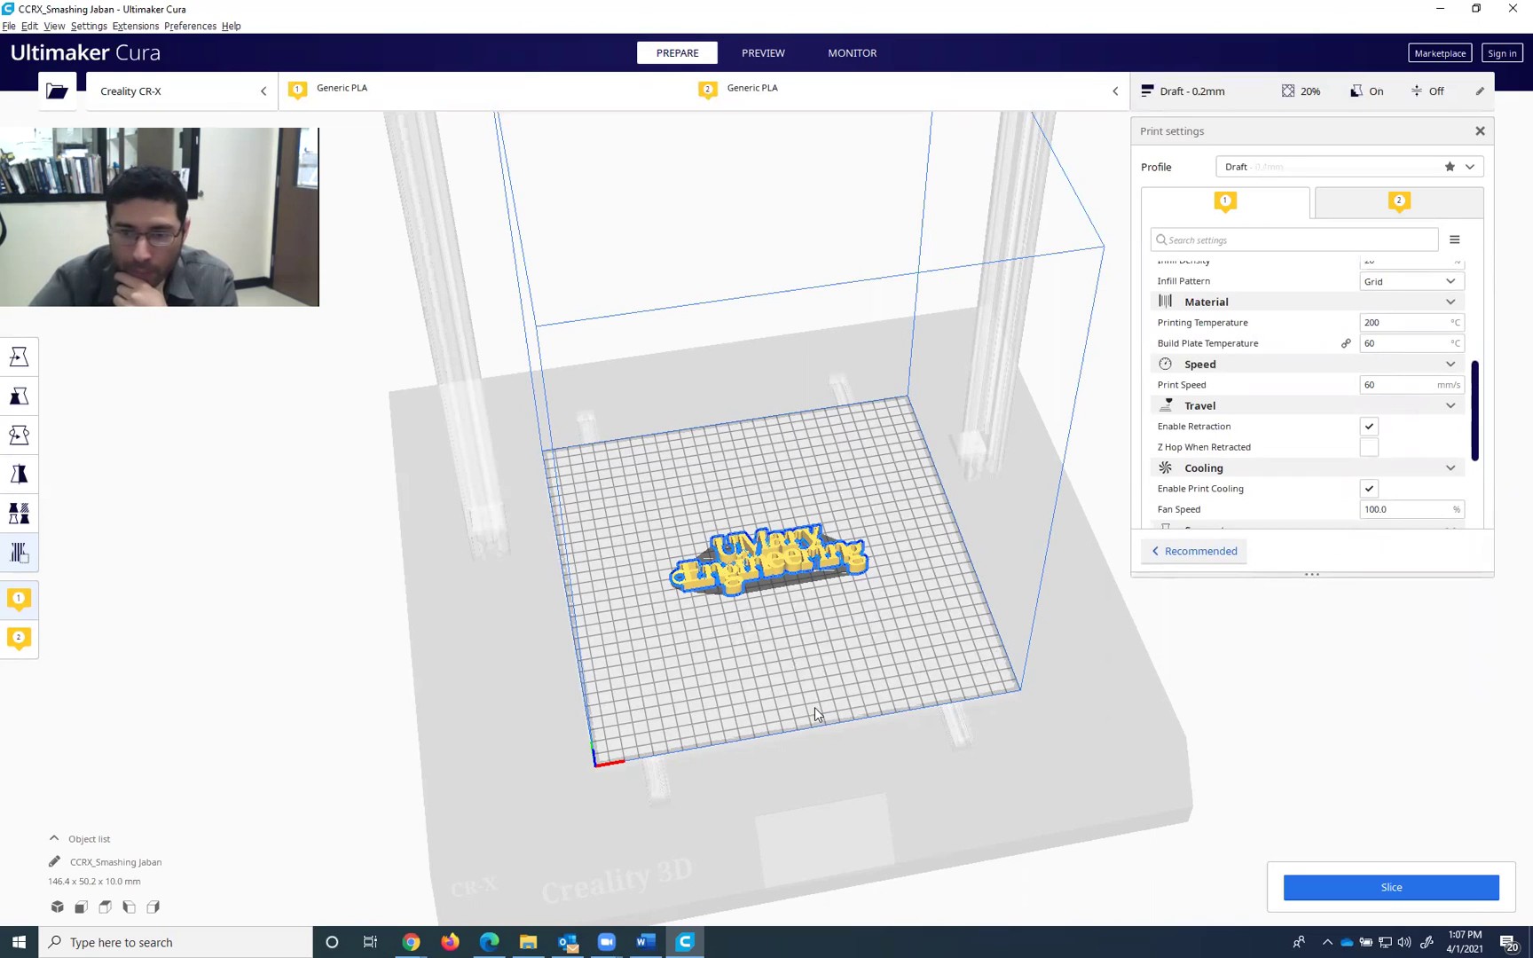
Zoom in and orbit to an oblique close-up of the UMary Engineering text model
scroll(814, 706, "up", 5)
right_click_drag(815, 751, 774, 763)
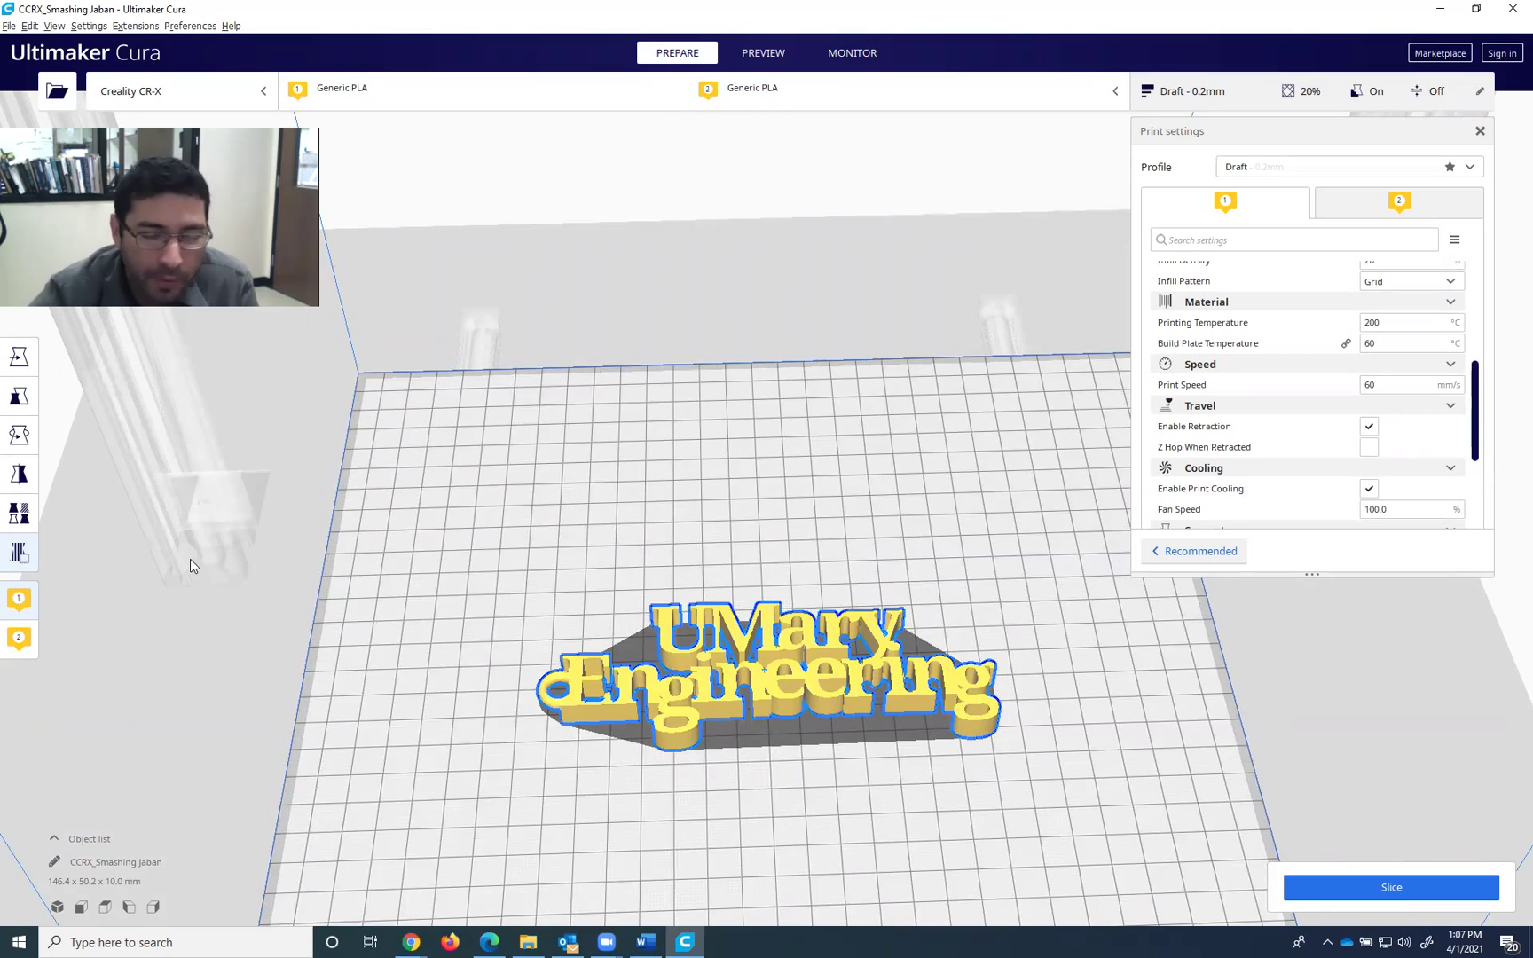
scroll(880, 661, "up", 1)
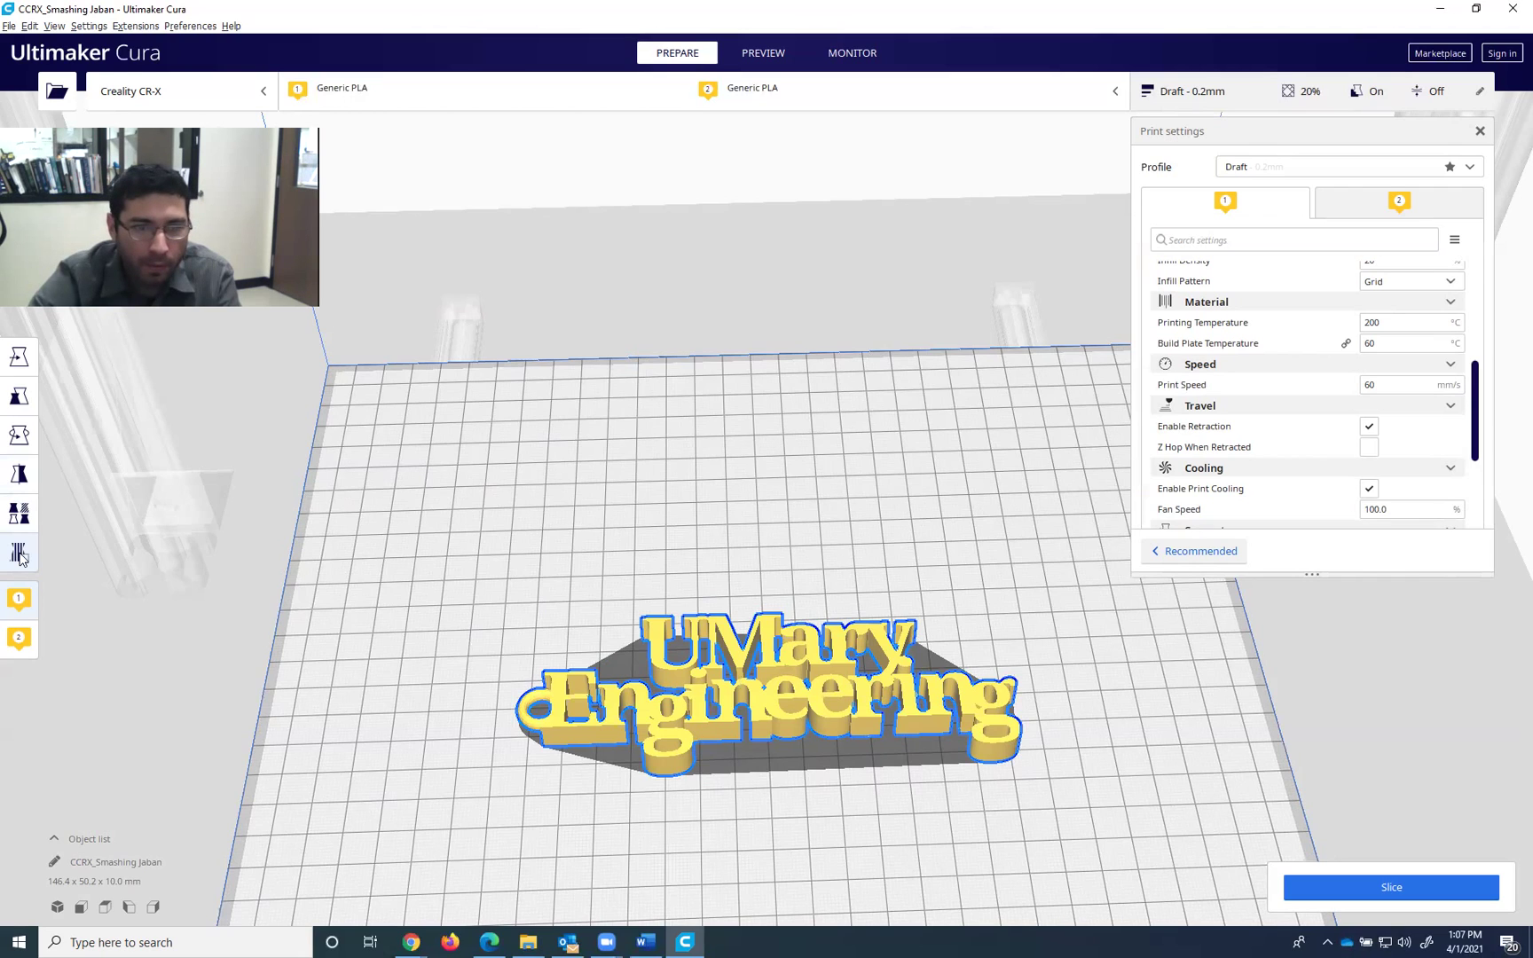
Reselect the UMary Engineering model and activate the Support Blocker tool
key("t")
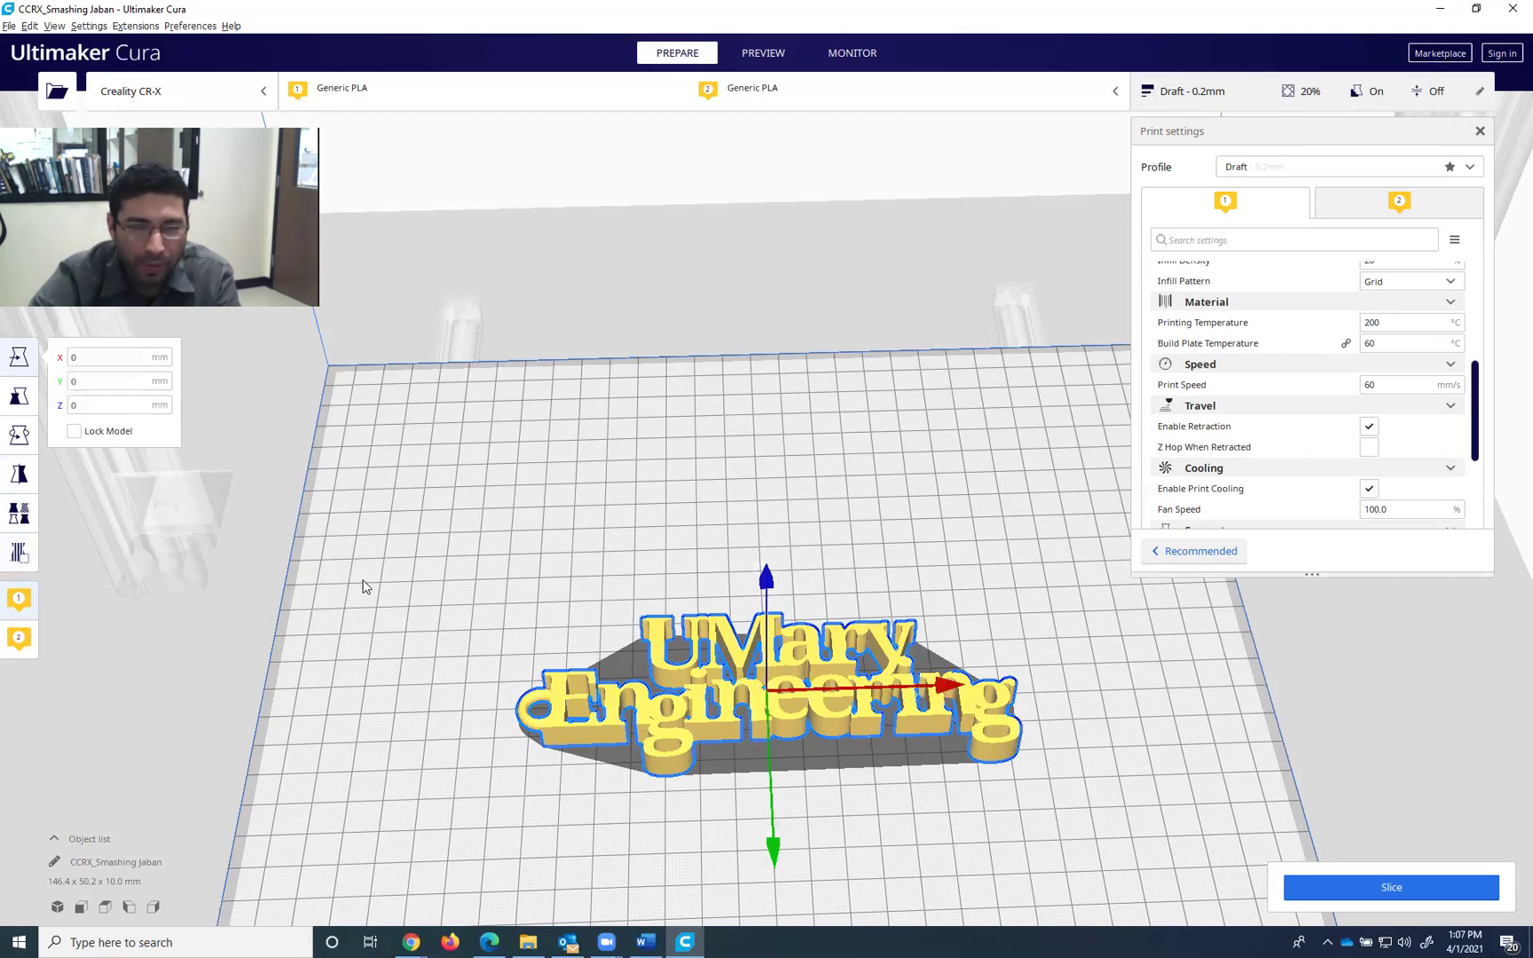
left_click(24, 555)
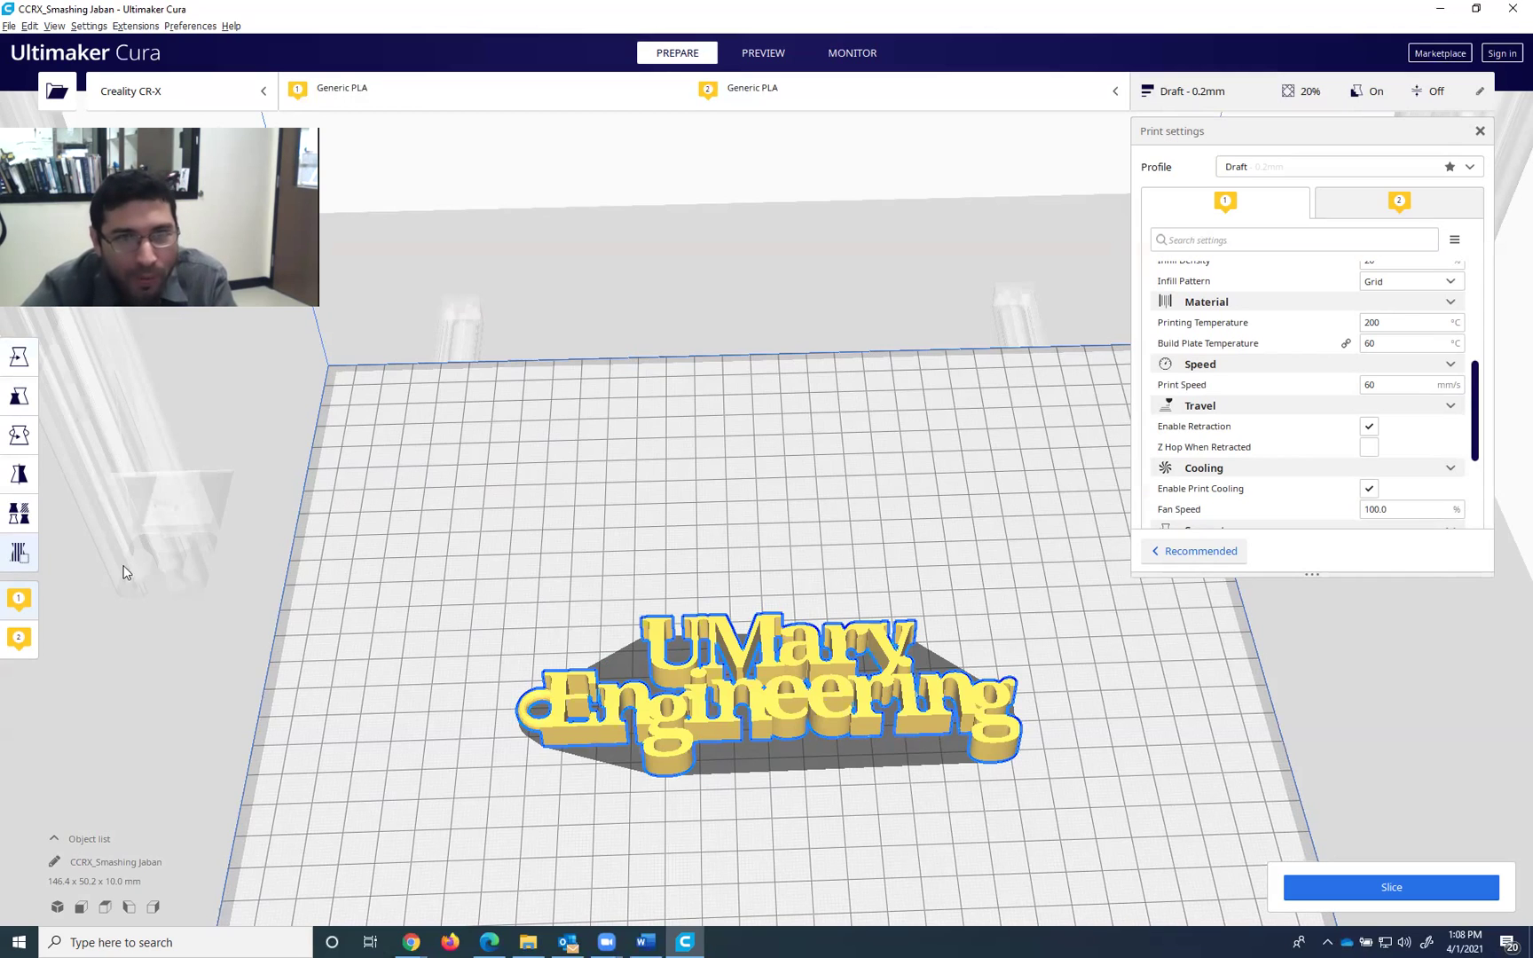
left_click(870, 671)
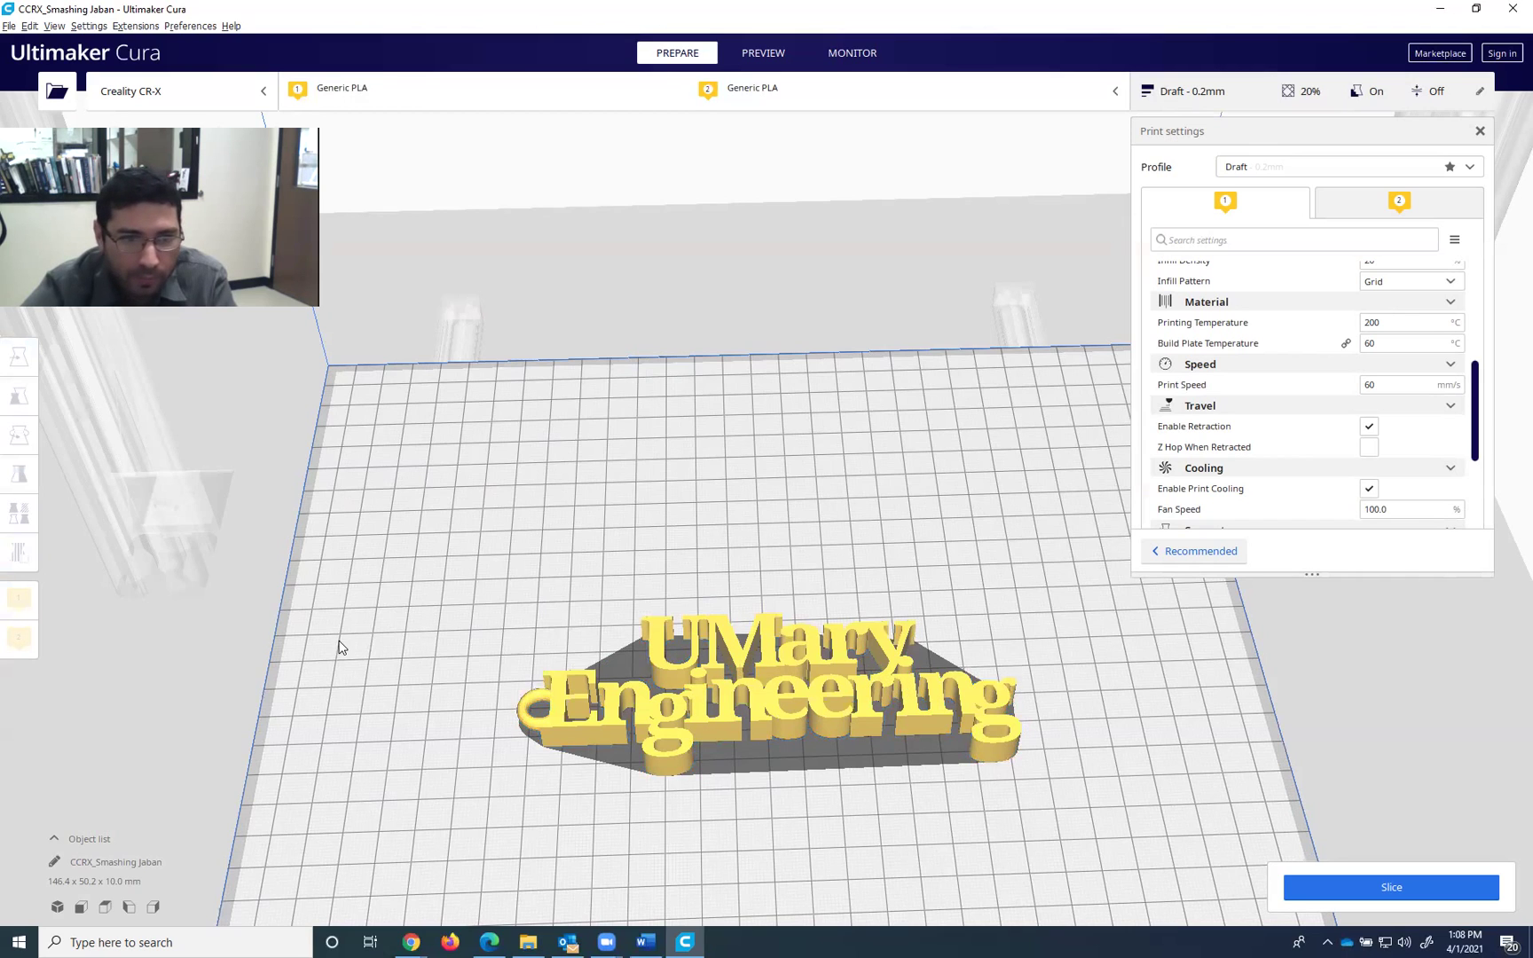
left_click(615, 691)
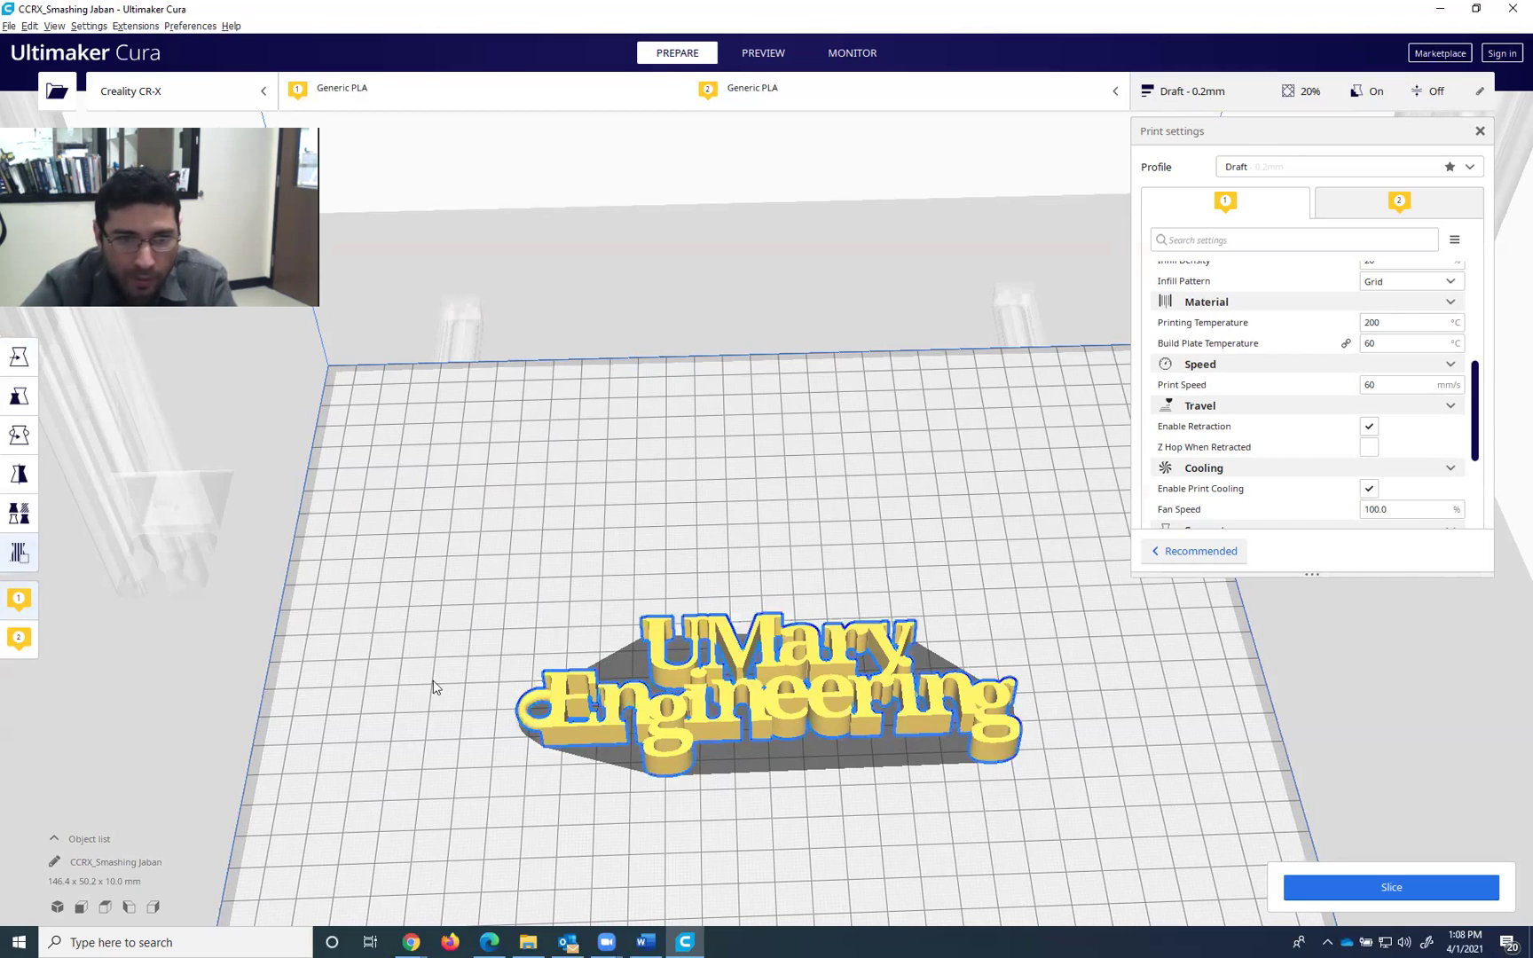
left_click(21, 557)
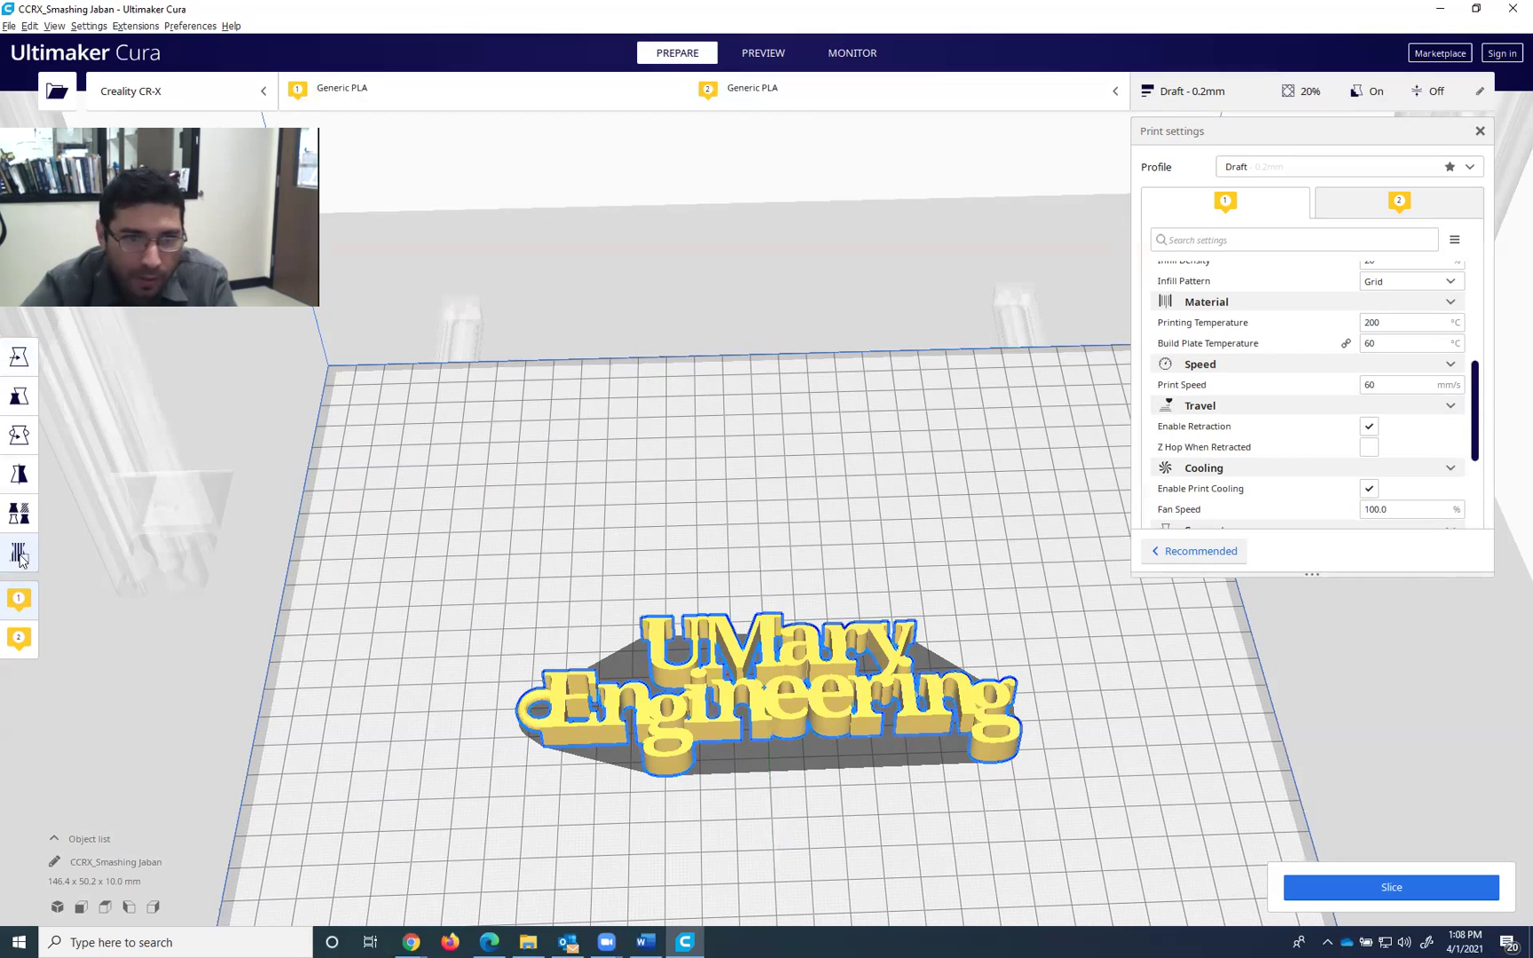
Add a support-blocker cube on the Engineering lettering and select it for moving
left_click(876, 678)
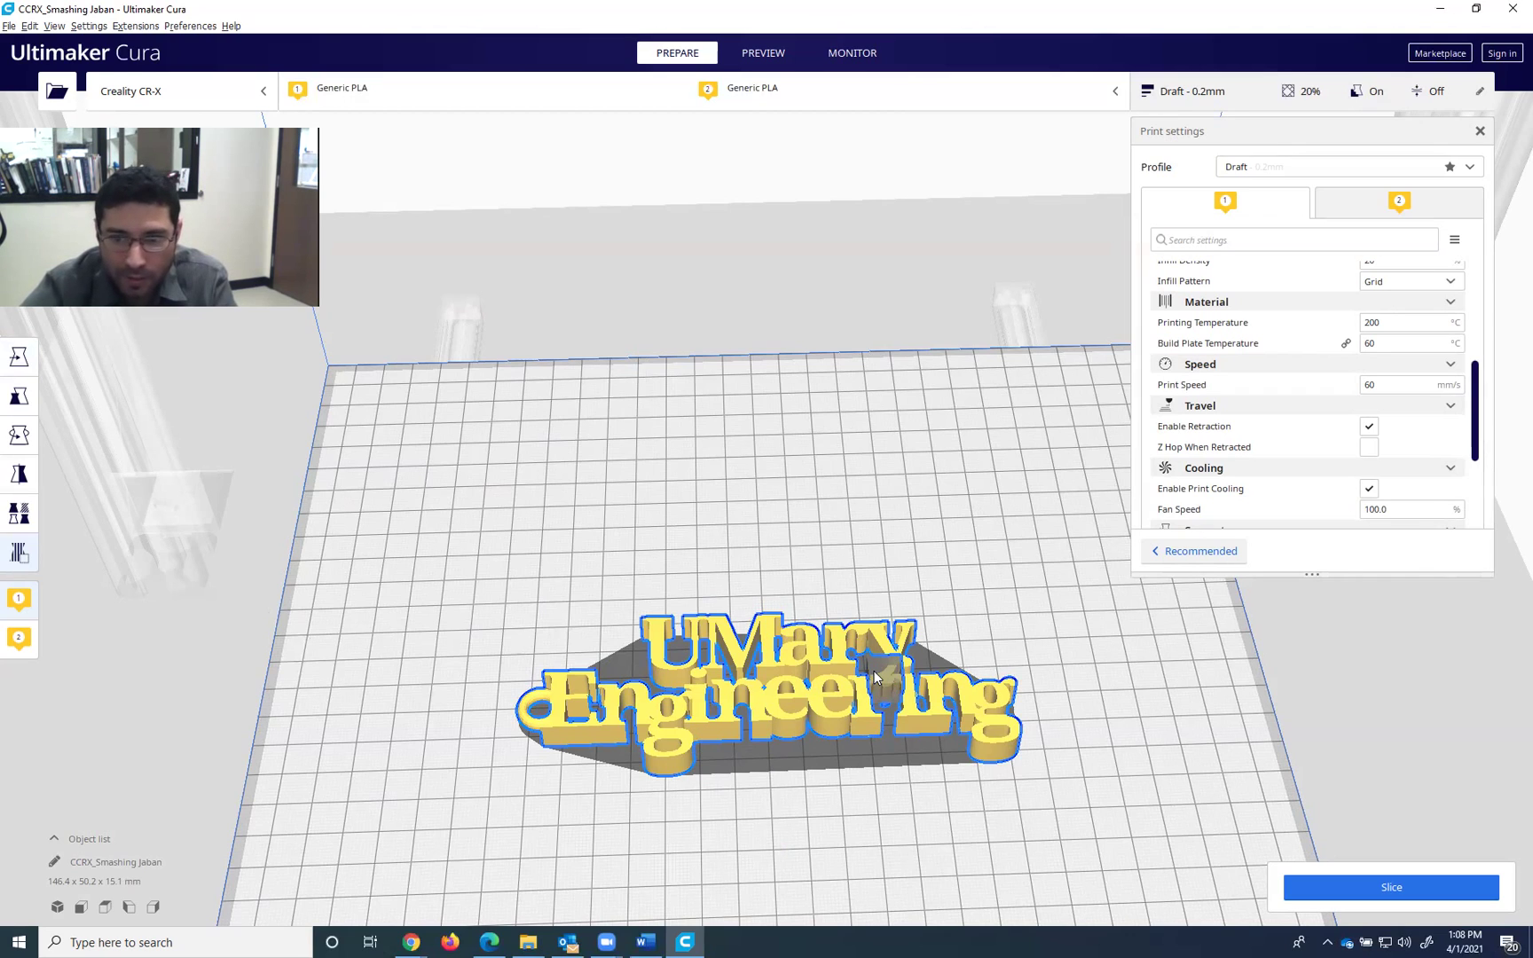
scroll(888, 749, "up", 3)
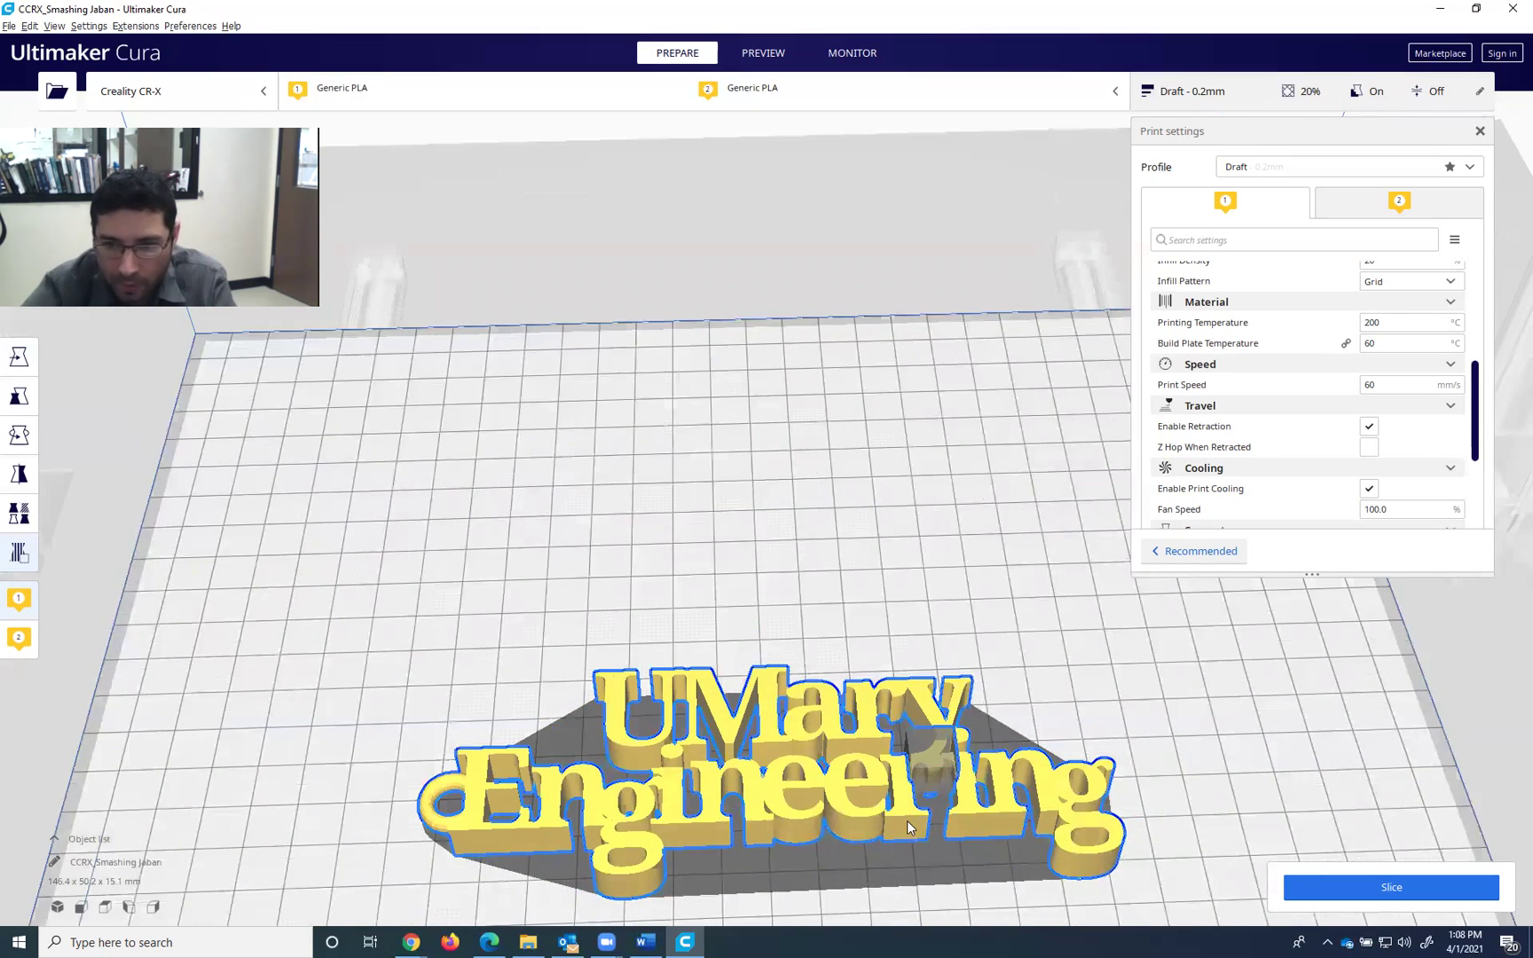
scroll(910, 834, "up", 3)
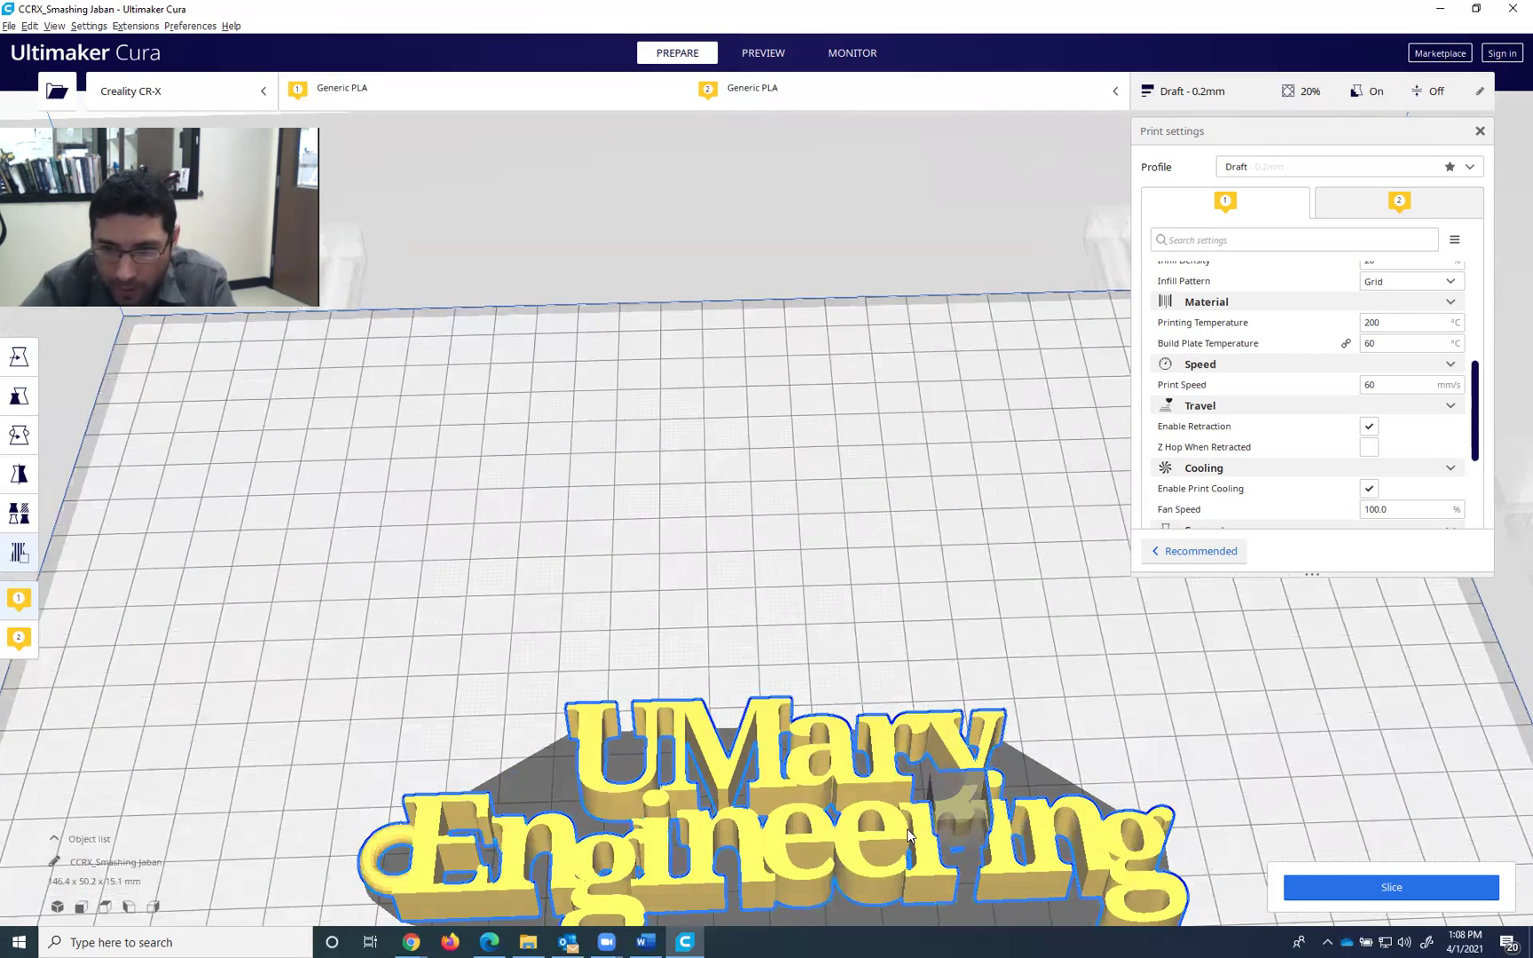
left_click(948, 786)
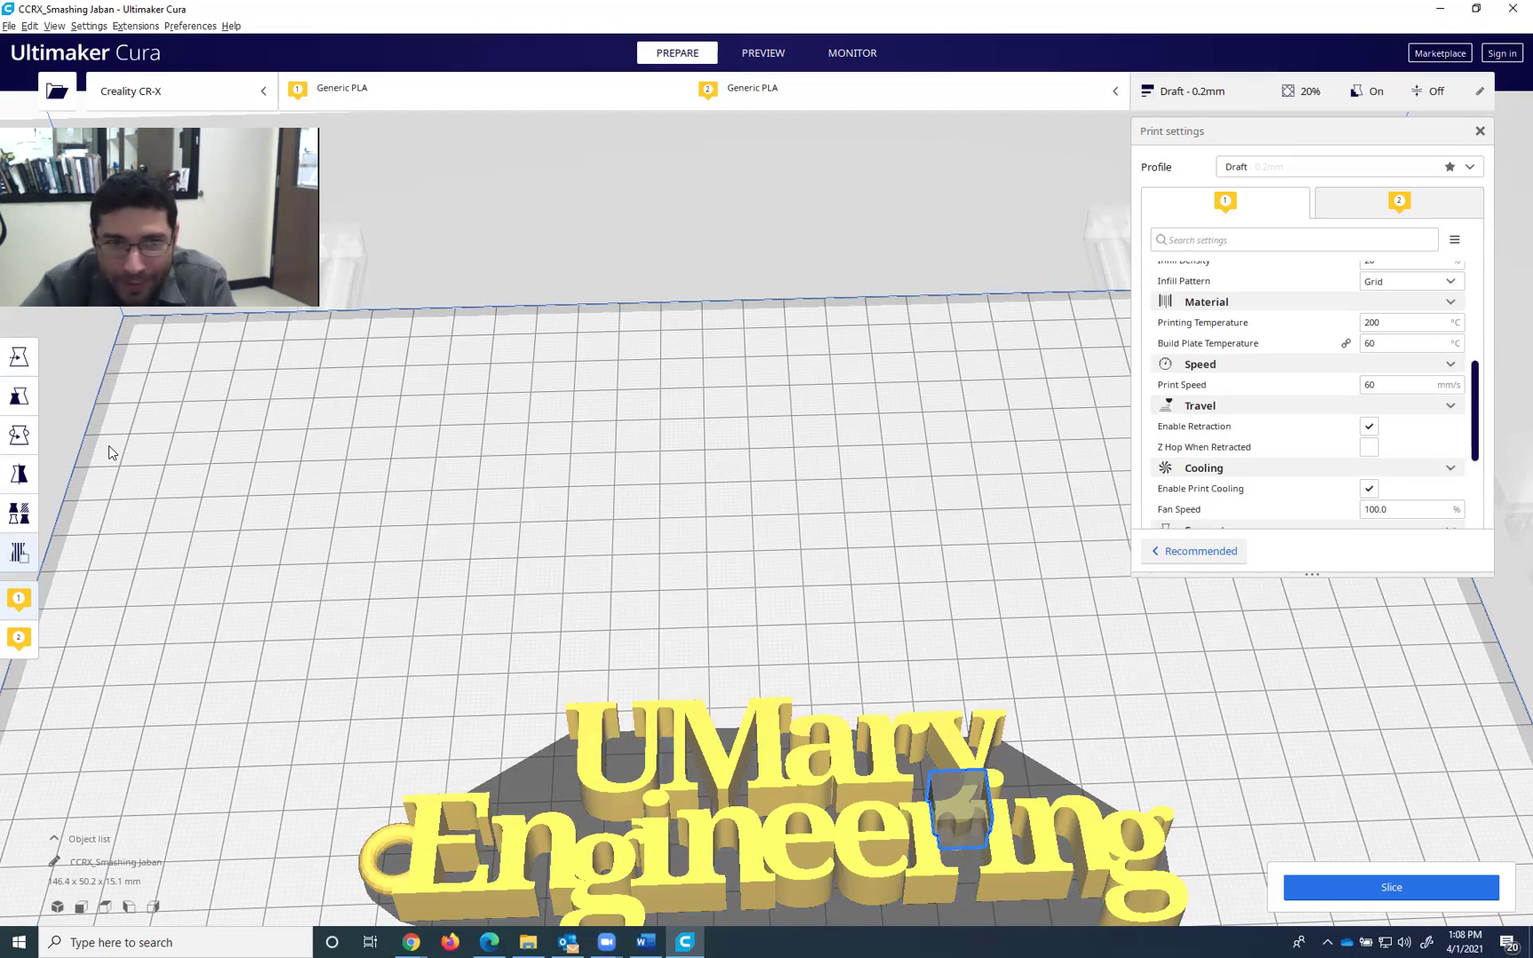
left_click(16, 364)
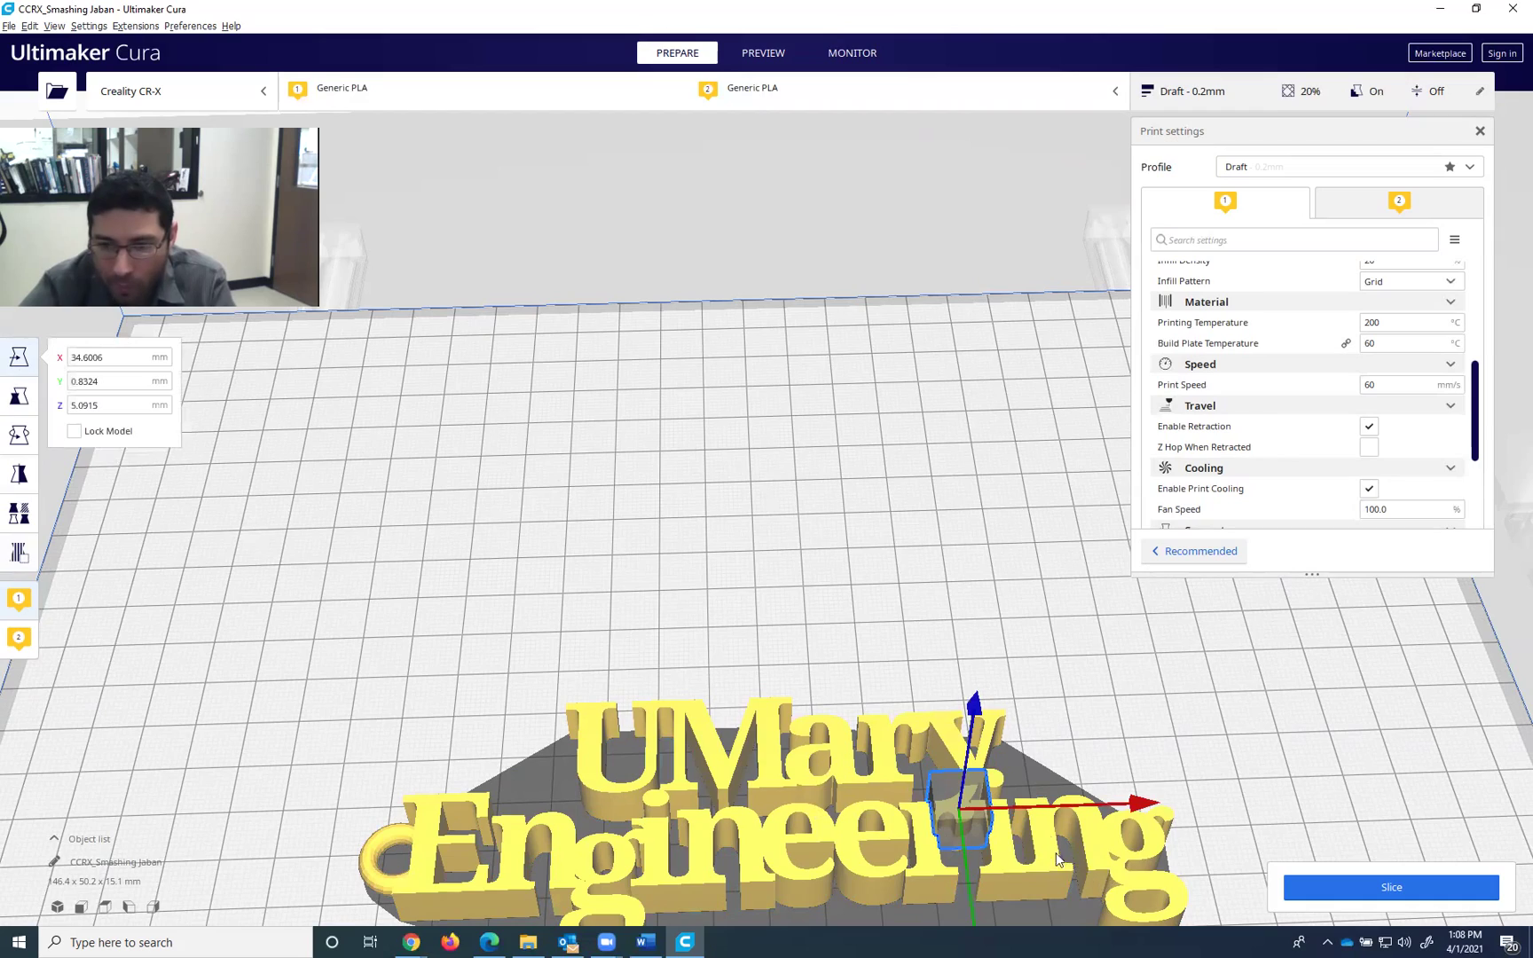
Tilt the view lower and raise the cube along Z to 20.7398 mm
scroll(1064, 838, "down", 3)
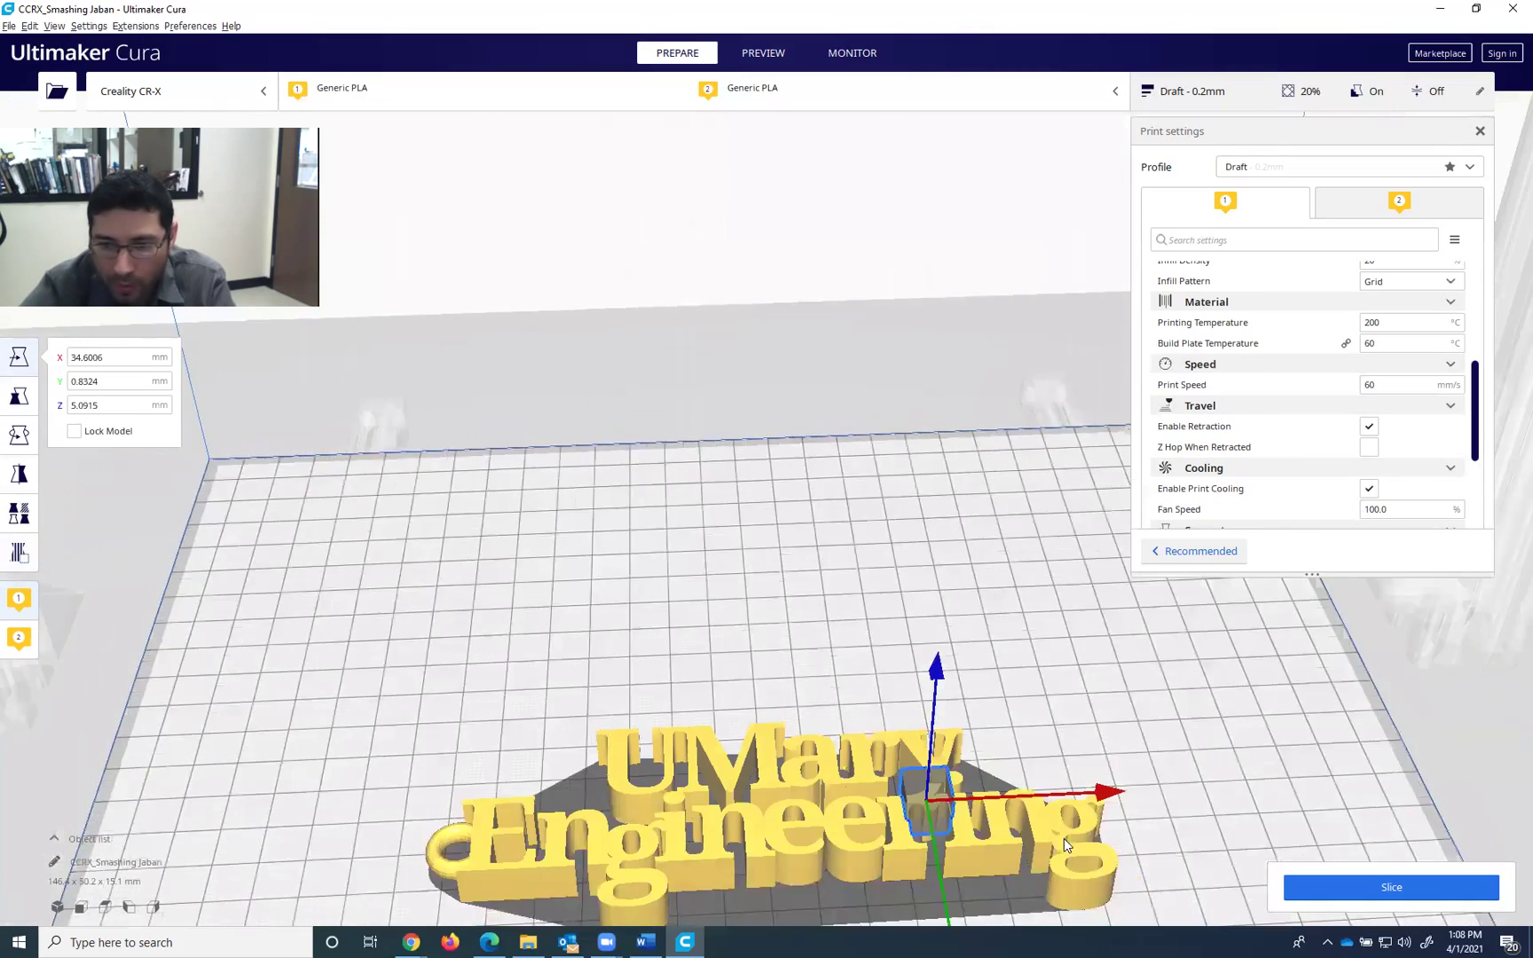
scroll(1064, 843, "down", 3)
scroll(974, 821, "up", 3)
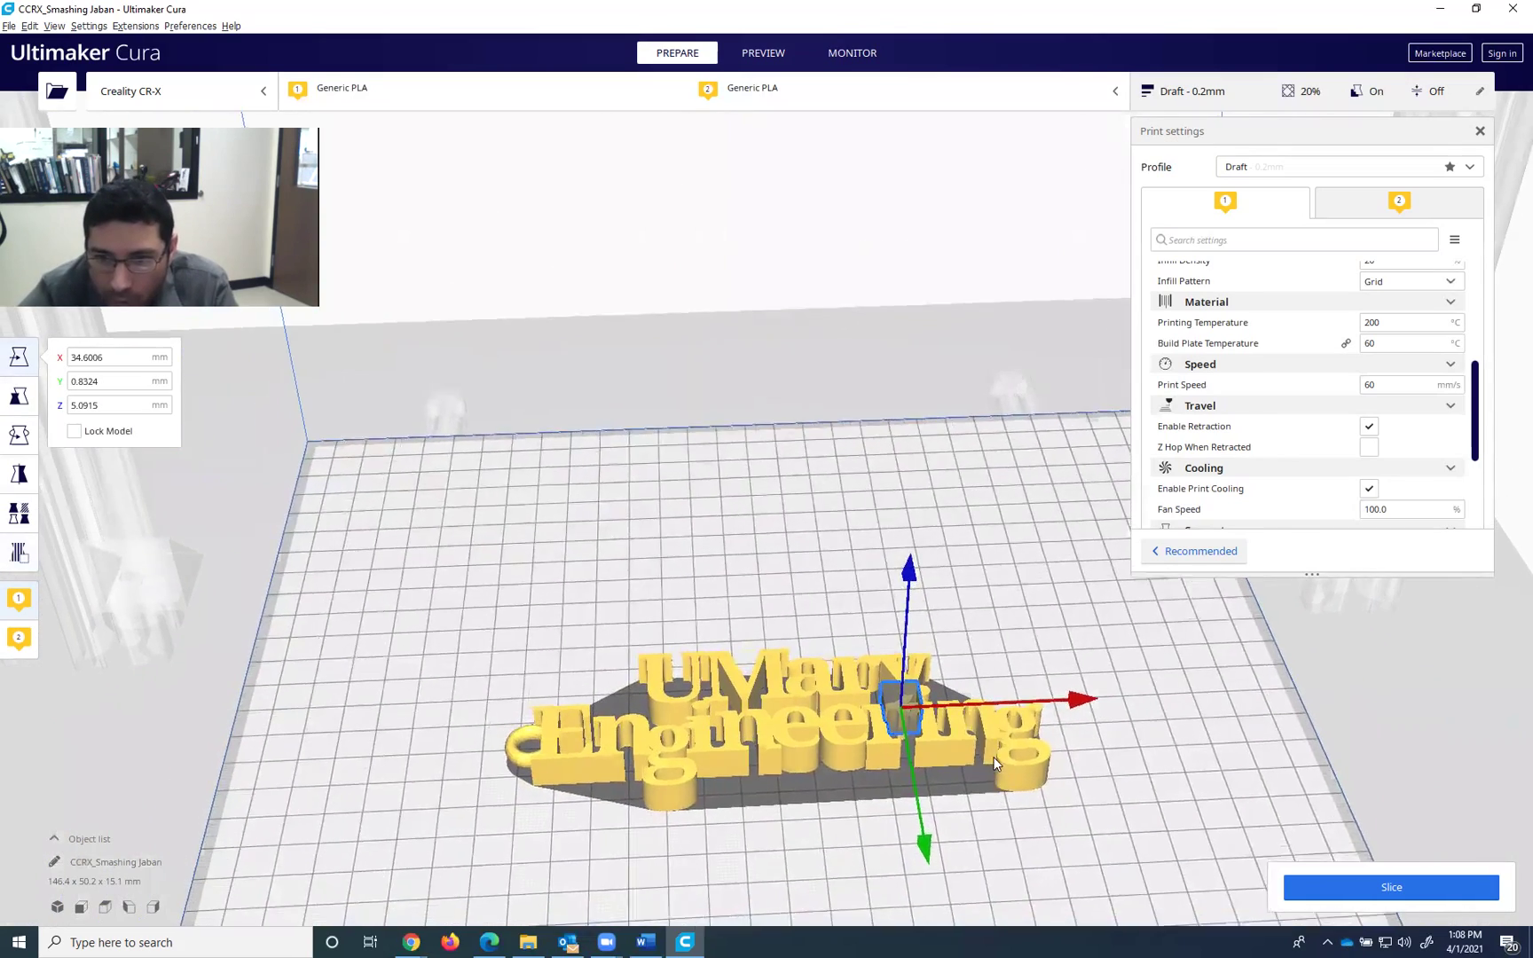
scroll(966, 861, "up", 3)
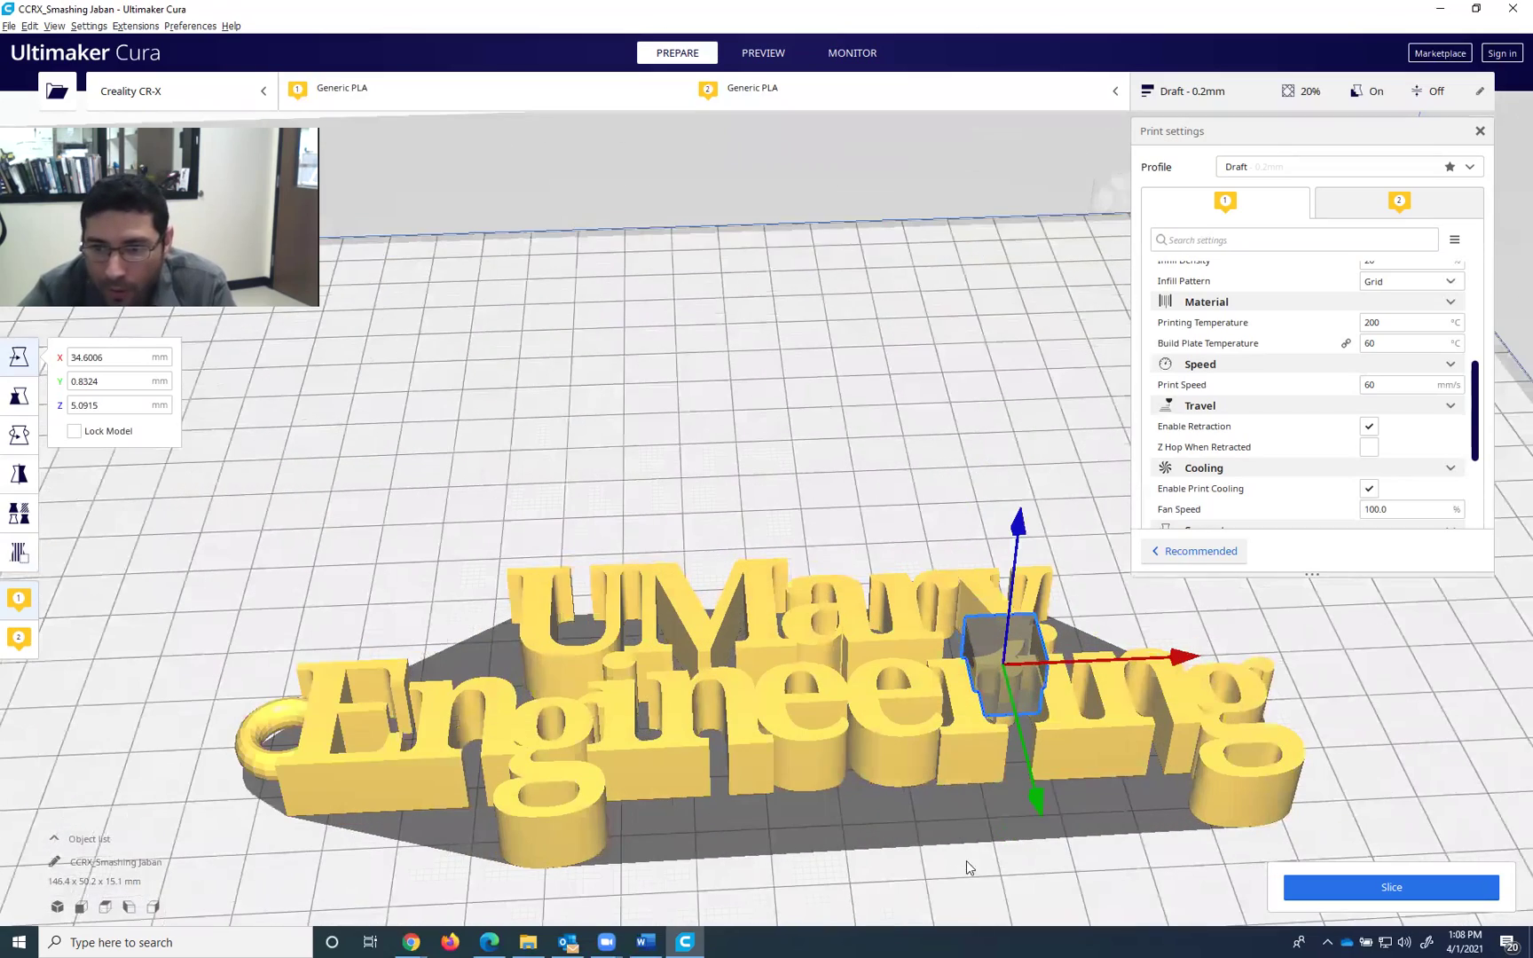
right_click_drag(1069, 851, 1022, 625)
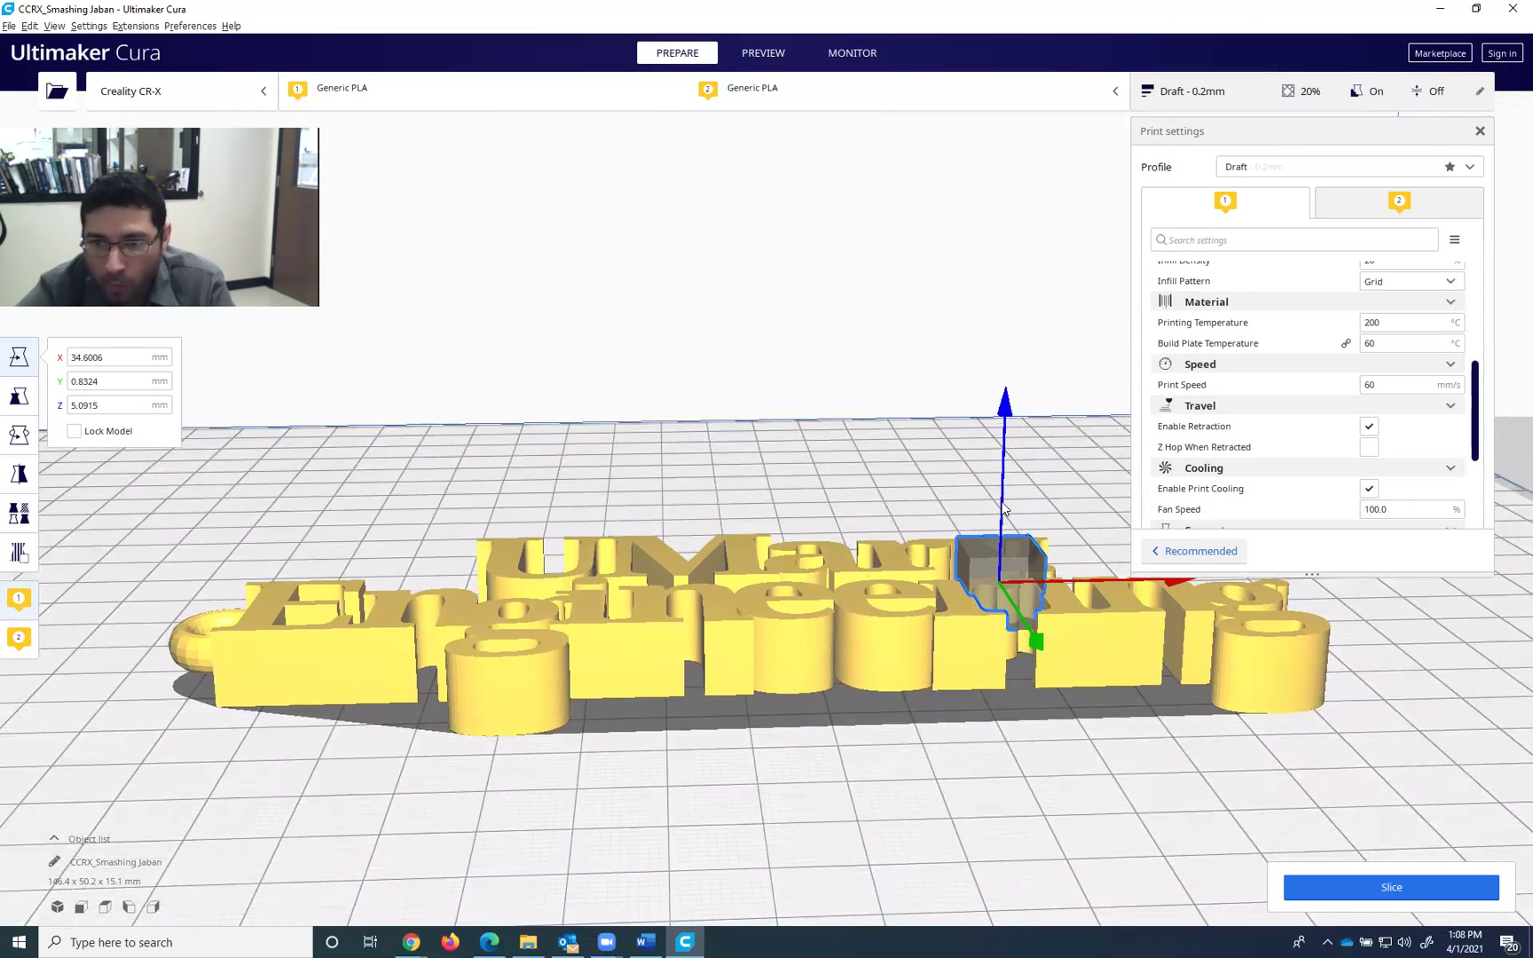
mouse_move(1003, 508)
left_mouse_down()
mouse_move(1004, 547)
mouse_move(1006, 478)
left_mouse_up()
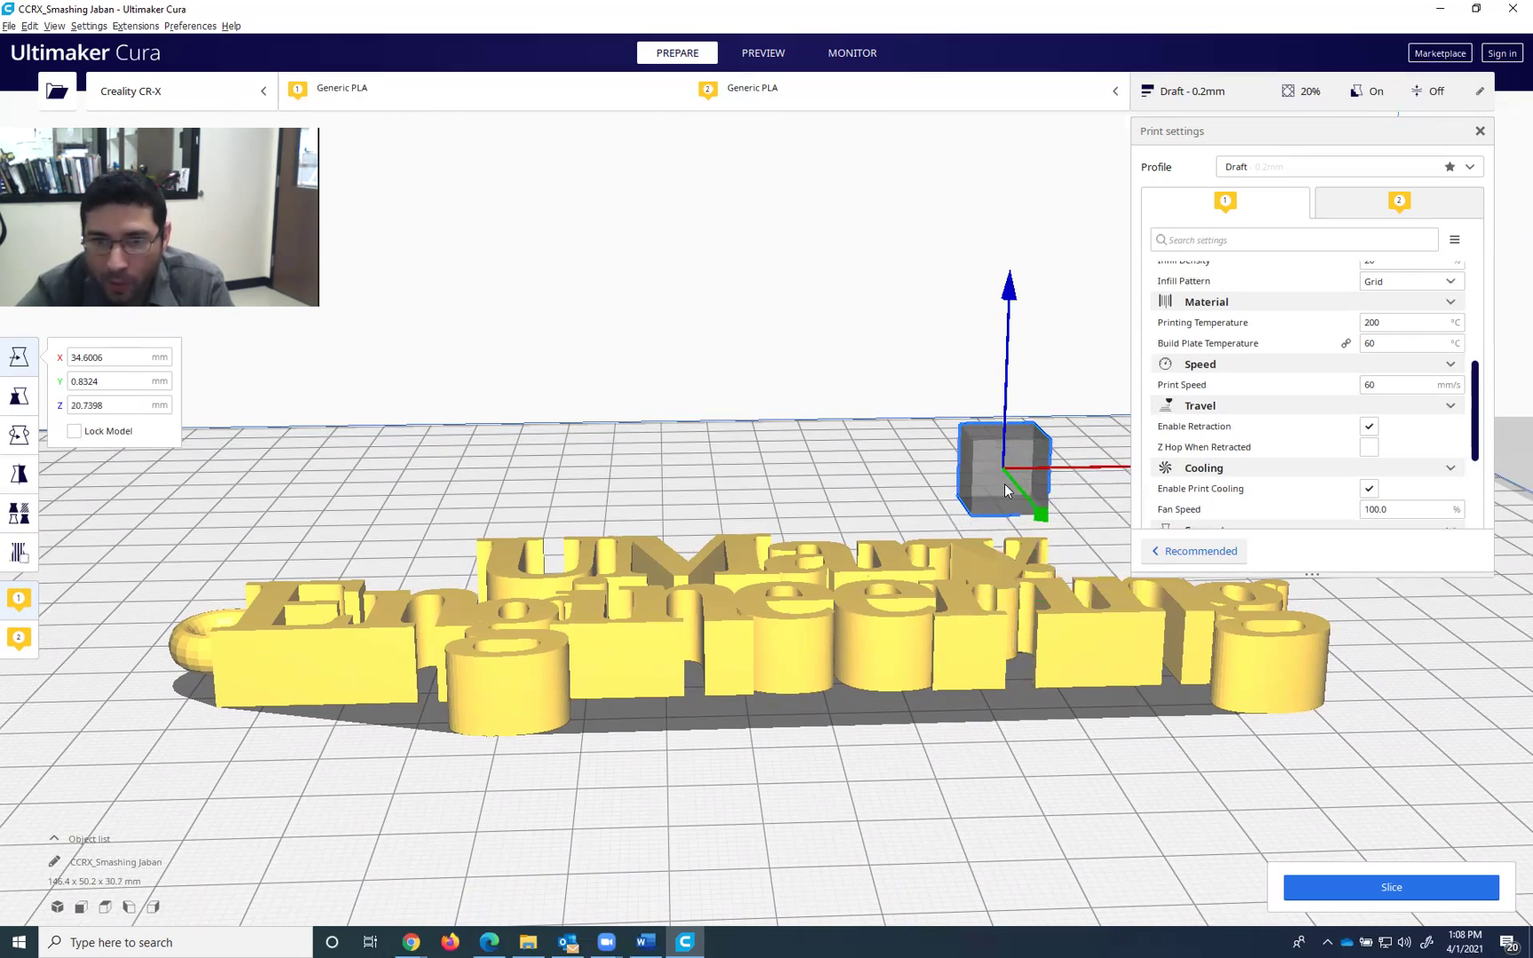
Scale the cube to 20 mm, turn off uniform scaling, then shrink it to about 12.2 × 12.2 × 11.9 mm
left_click(21, 399)
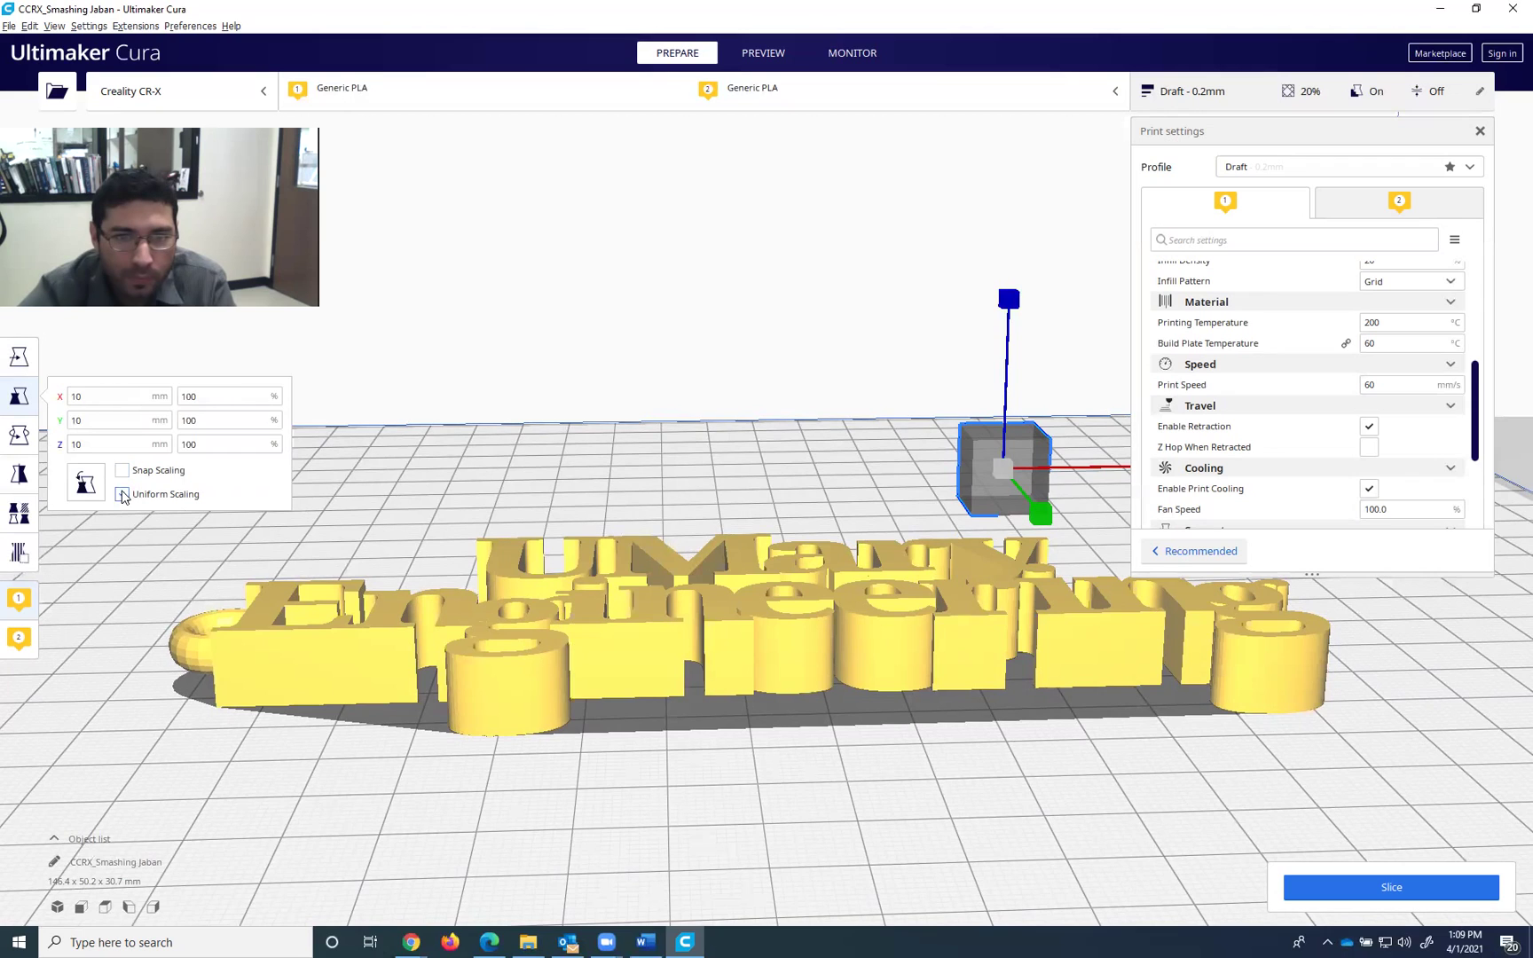
double_click(78, 397)
type("20")
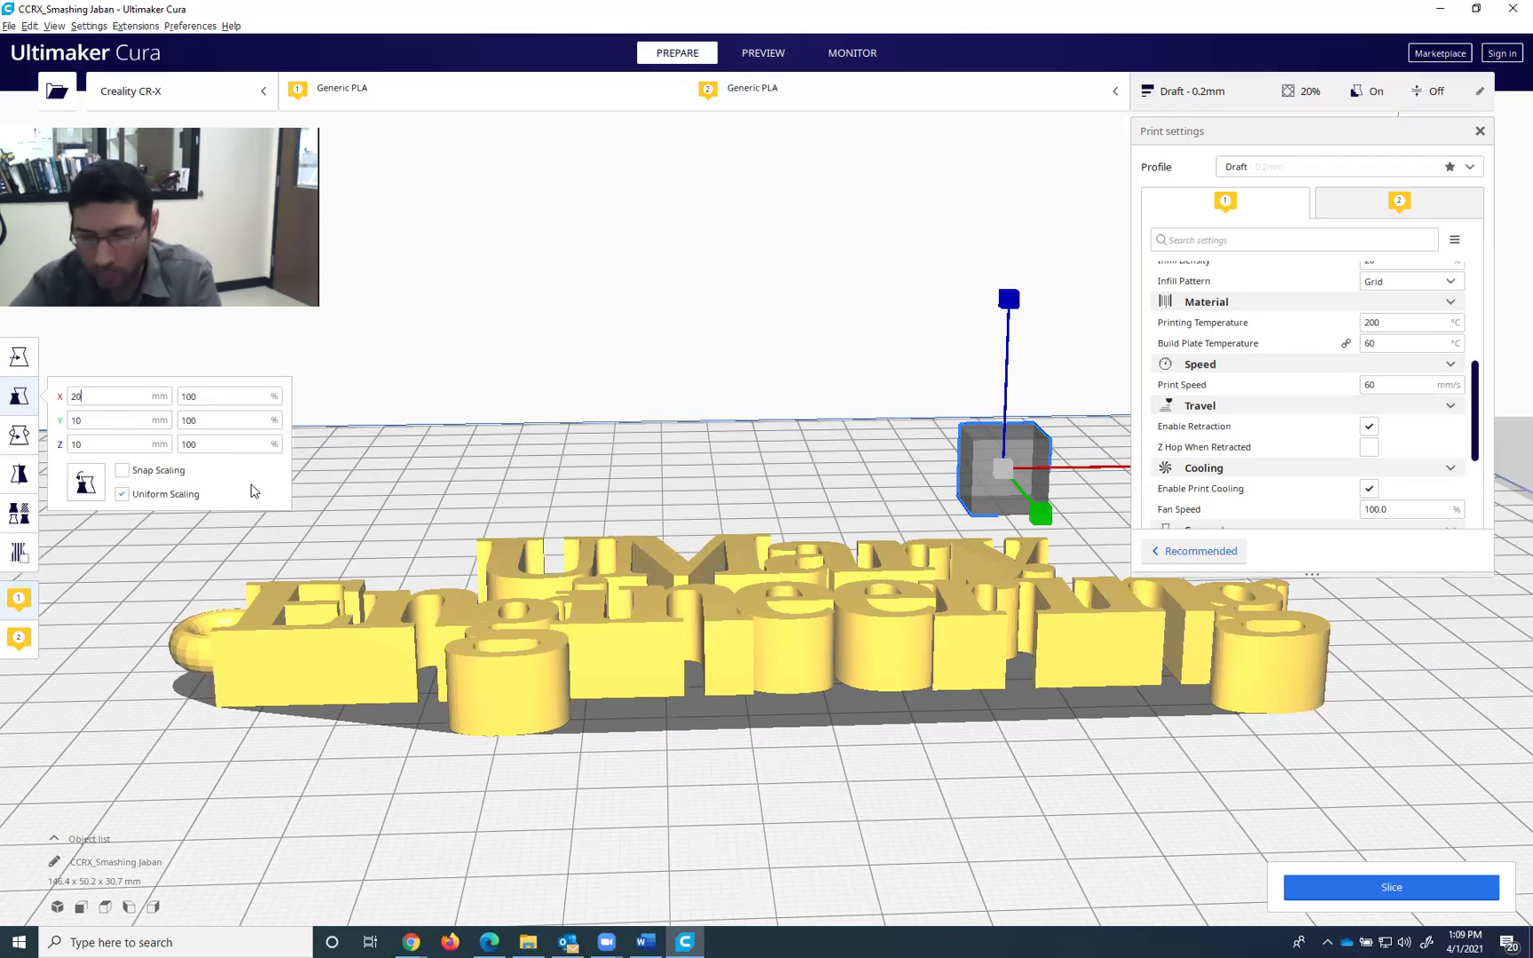
key("Return")
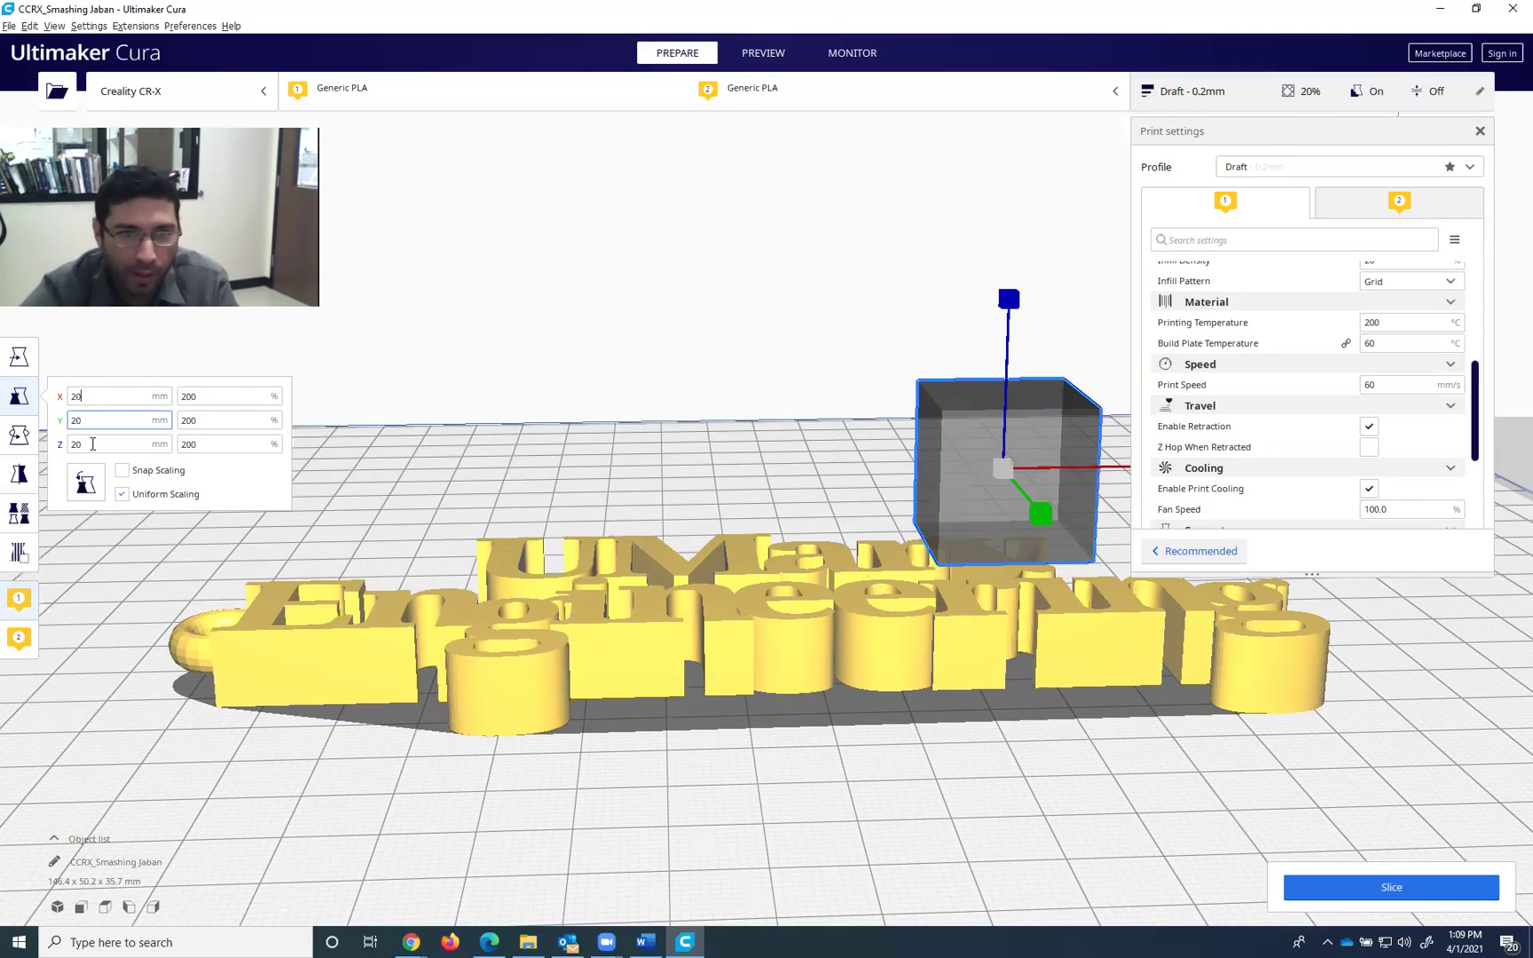
left_click(122, 495)
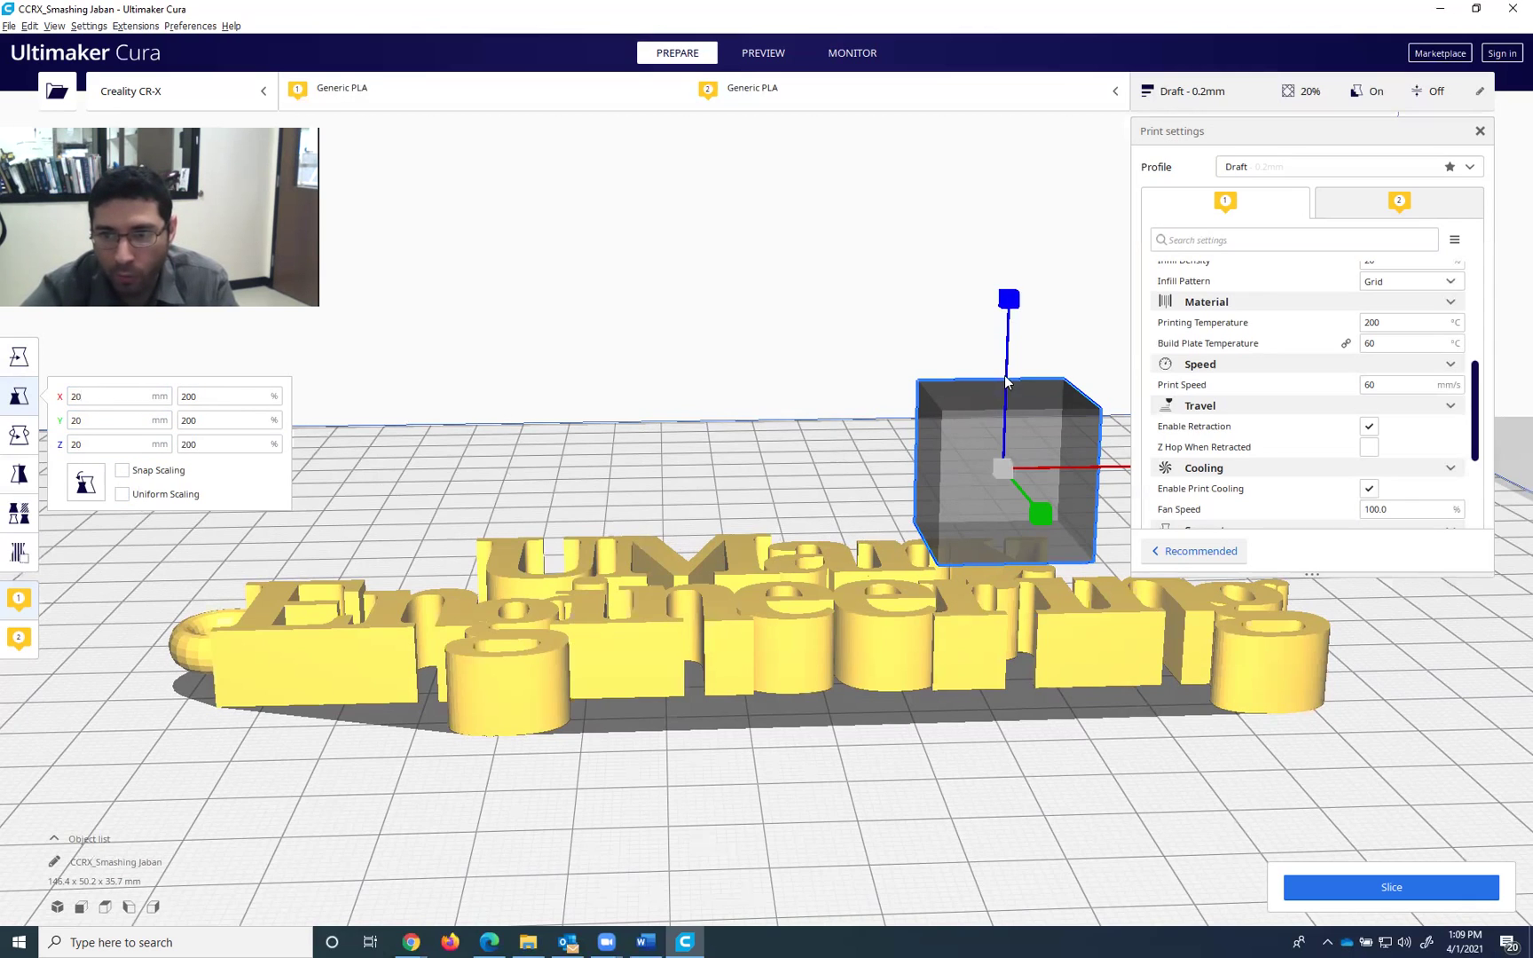
left_click_drag(1005, 382, 1034, 527)
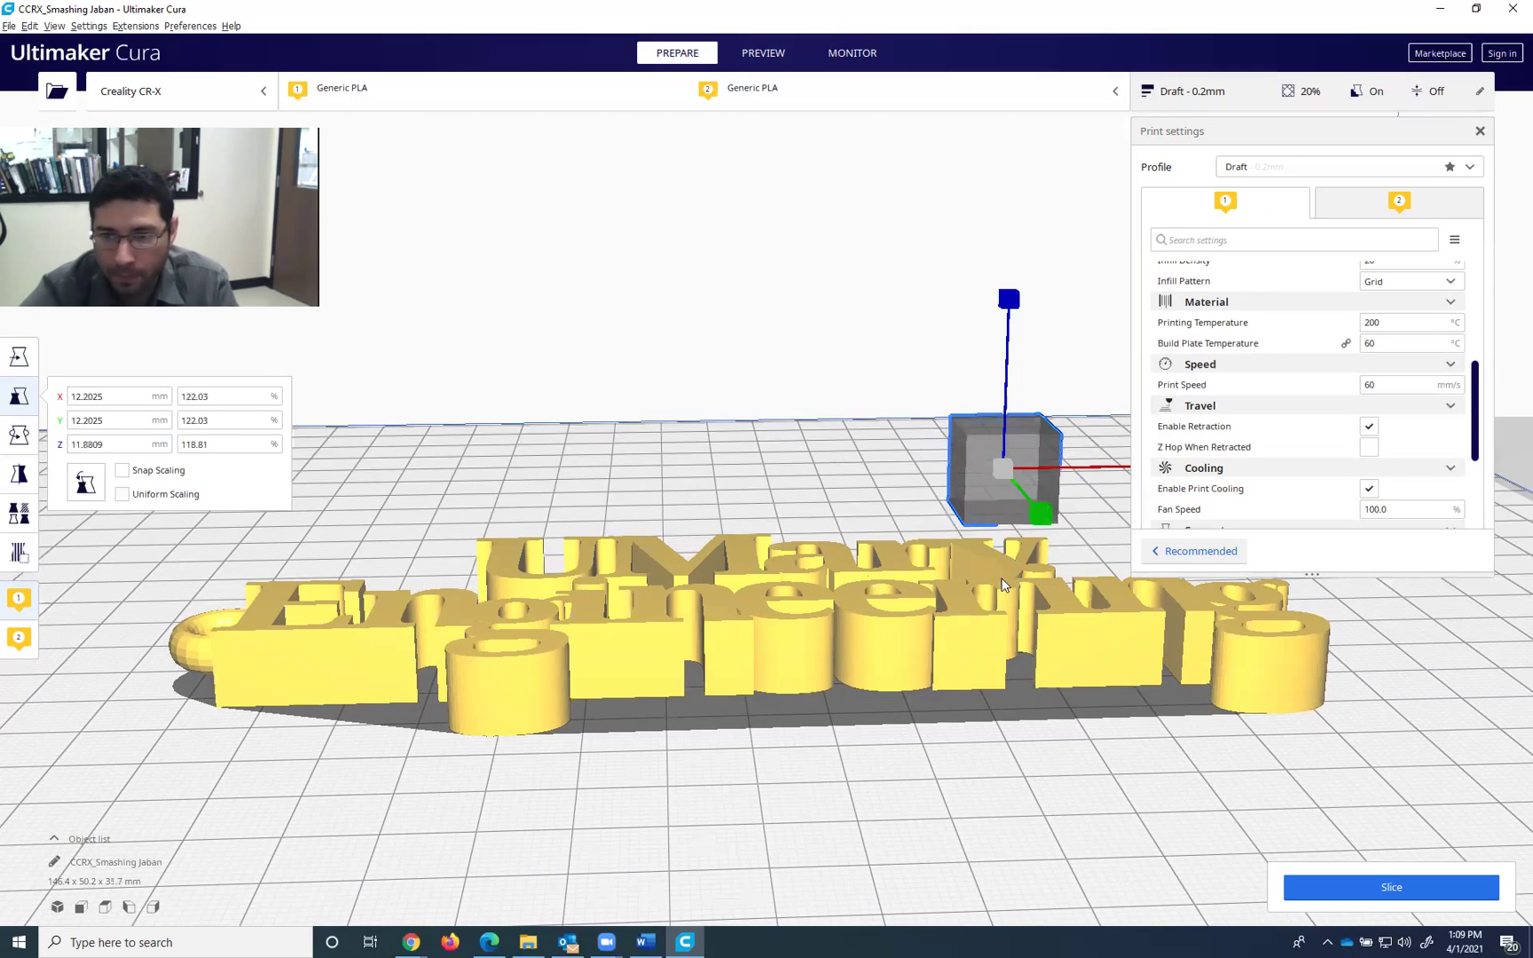
scroll(990, 582, "up", 6)
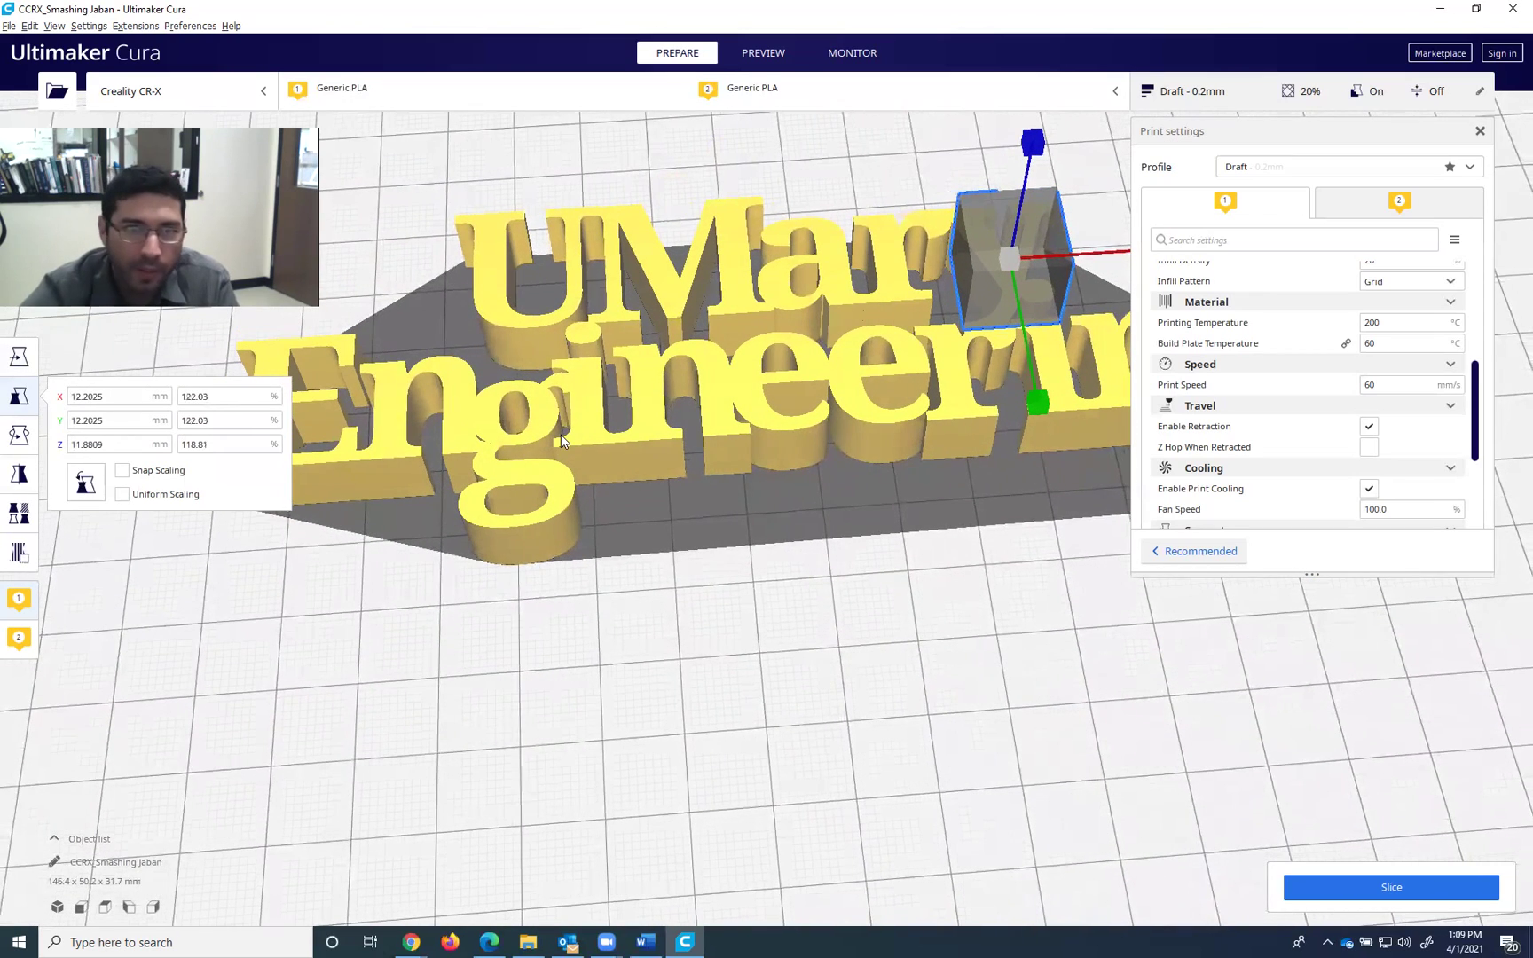
Lower the cube to Z -1.2818 into the right end of the lettering, checking from the side
left_click(17, 364)
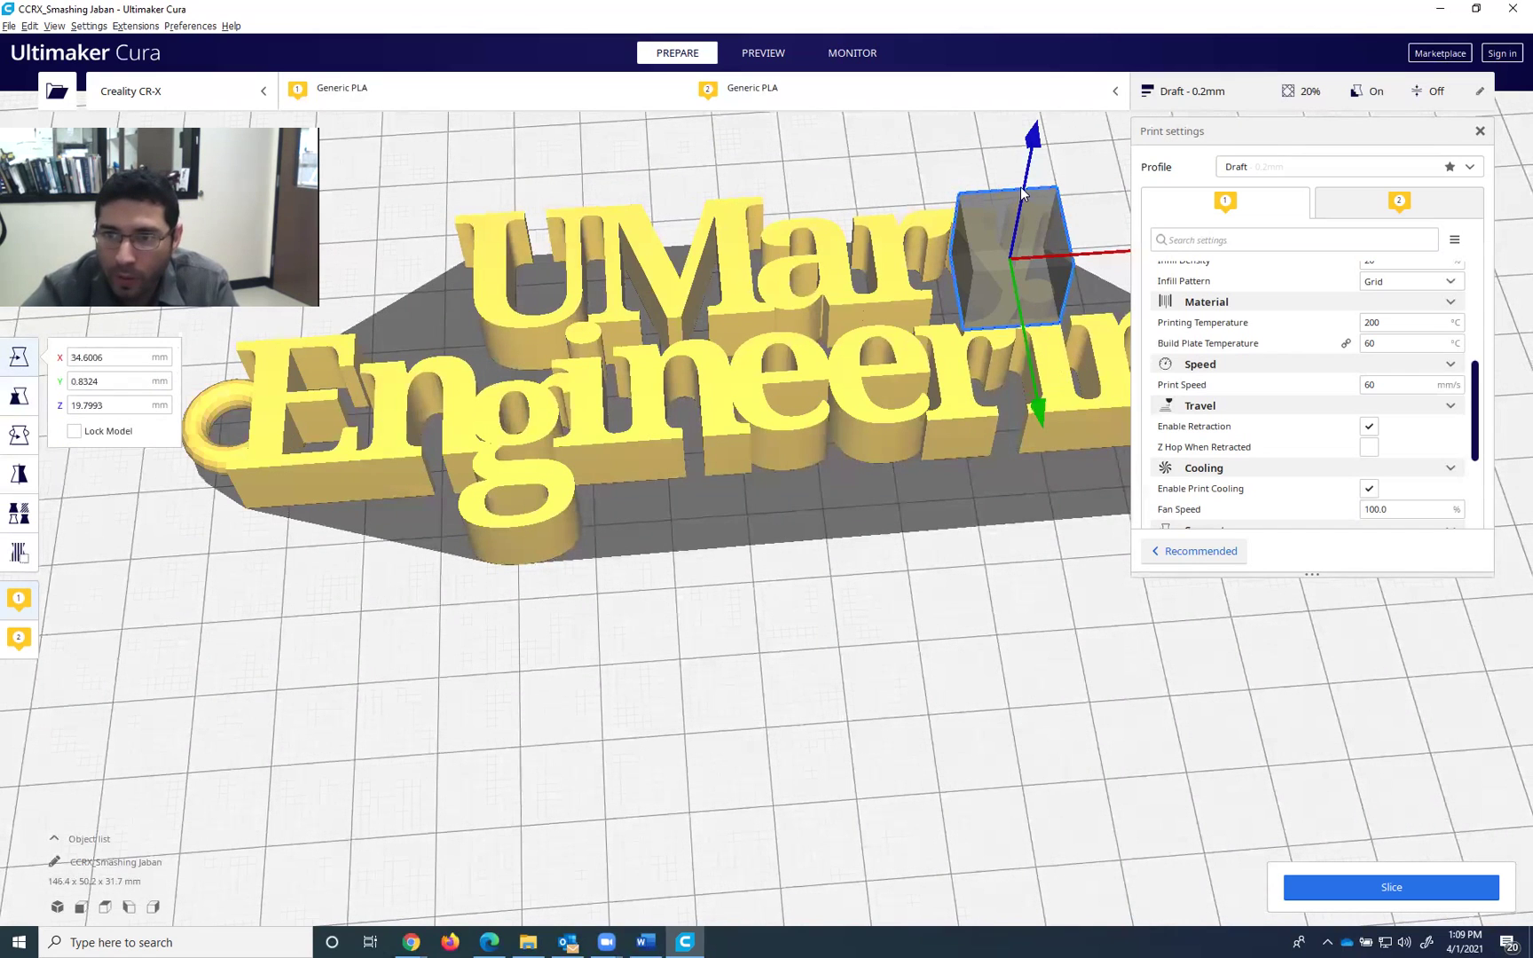
left_click_drag(1025, 189, 1012, 299)
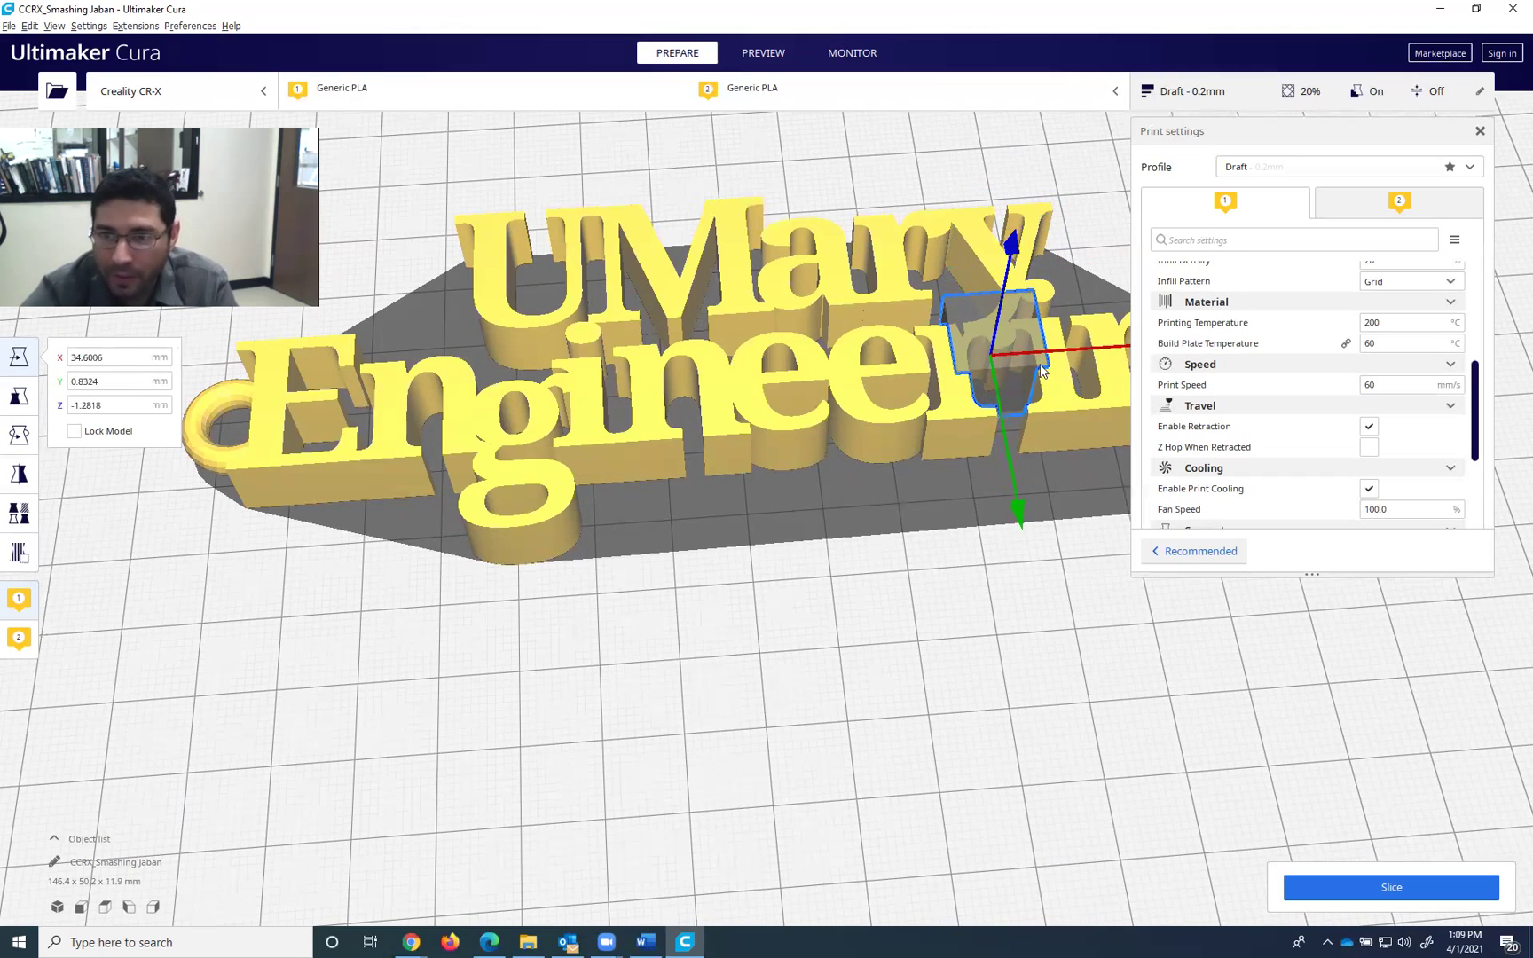
right_click_drag(957, 498, 968, 870)
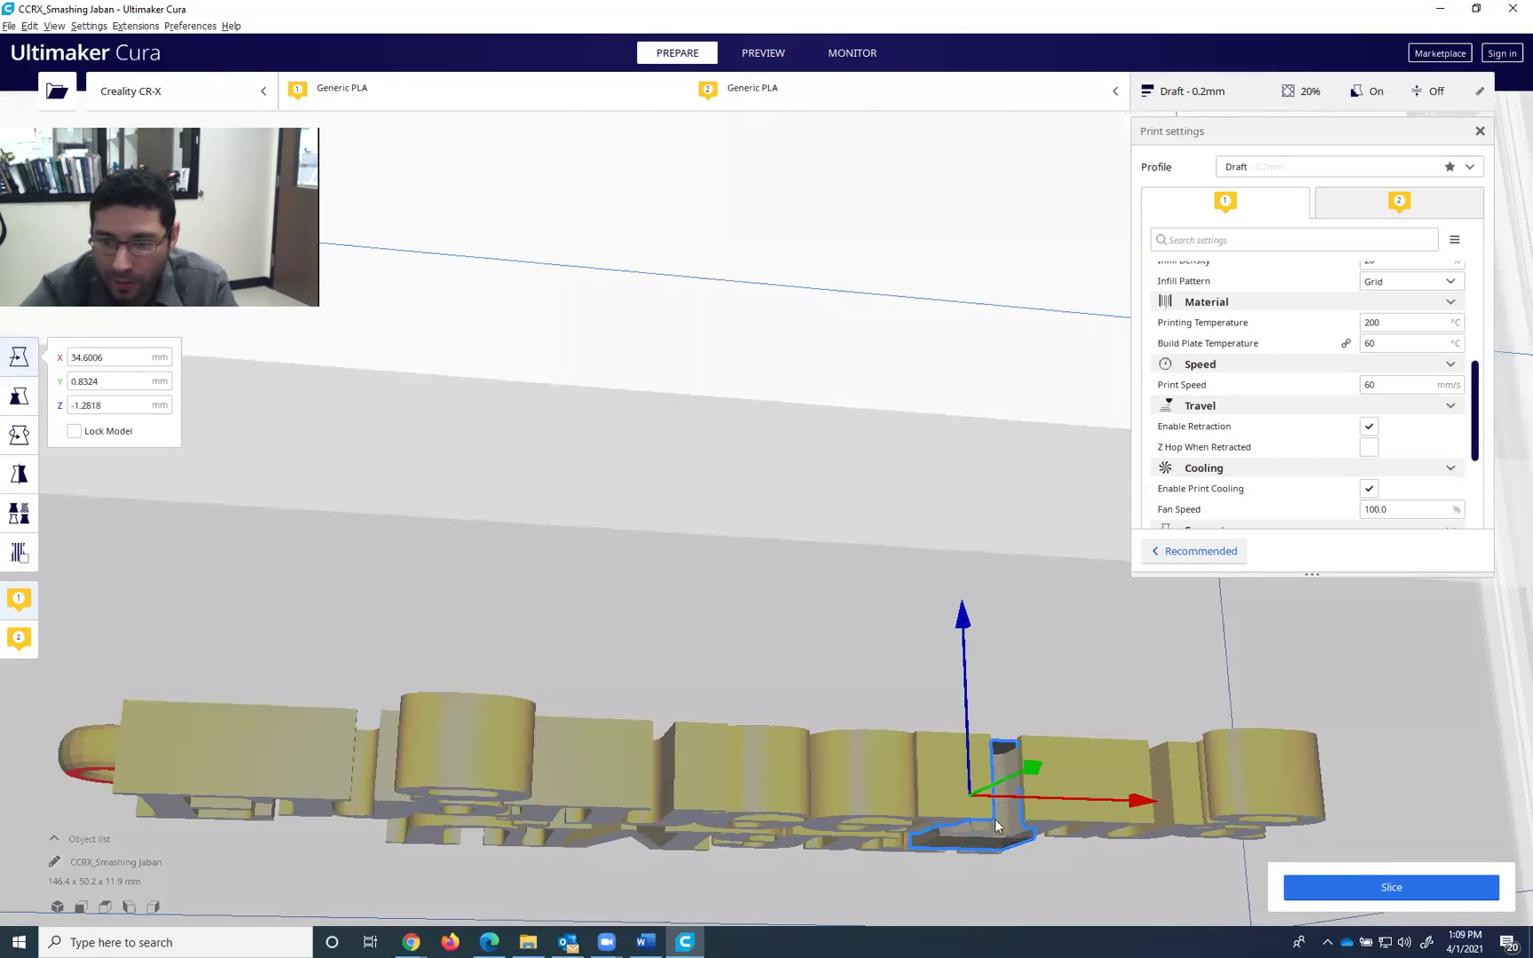
right_click_drag(1015, 745, 981, 878)
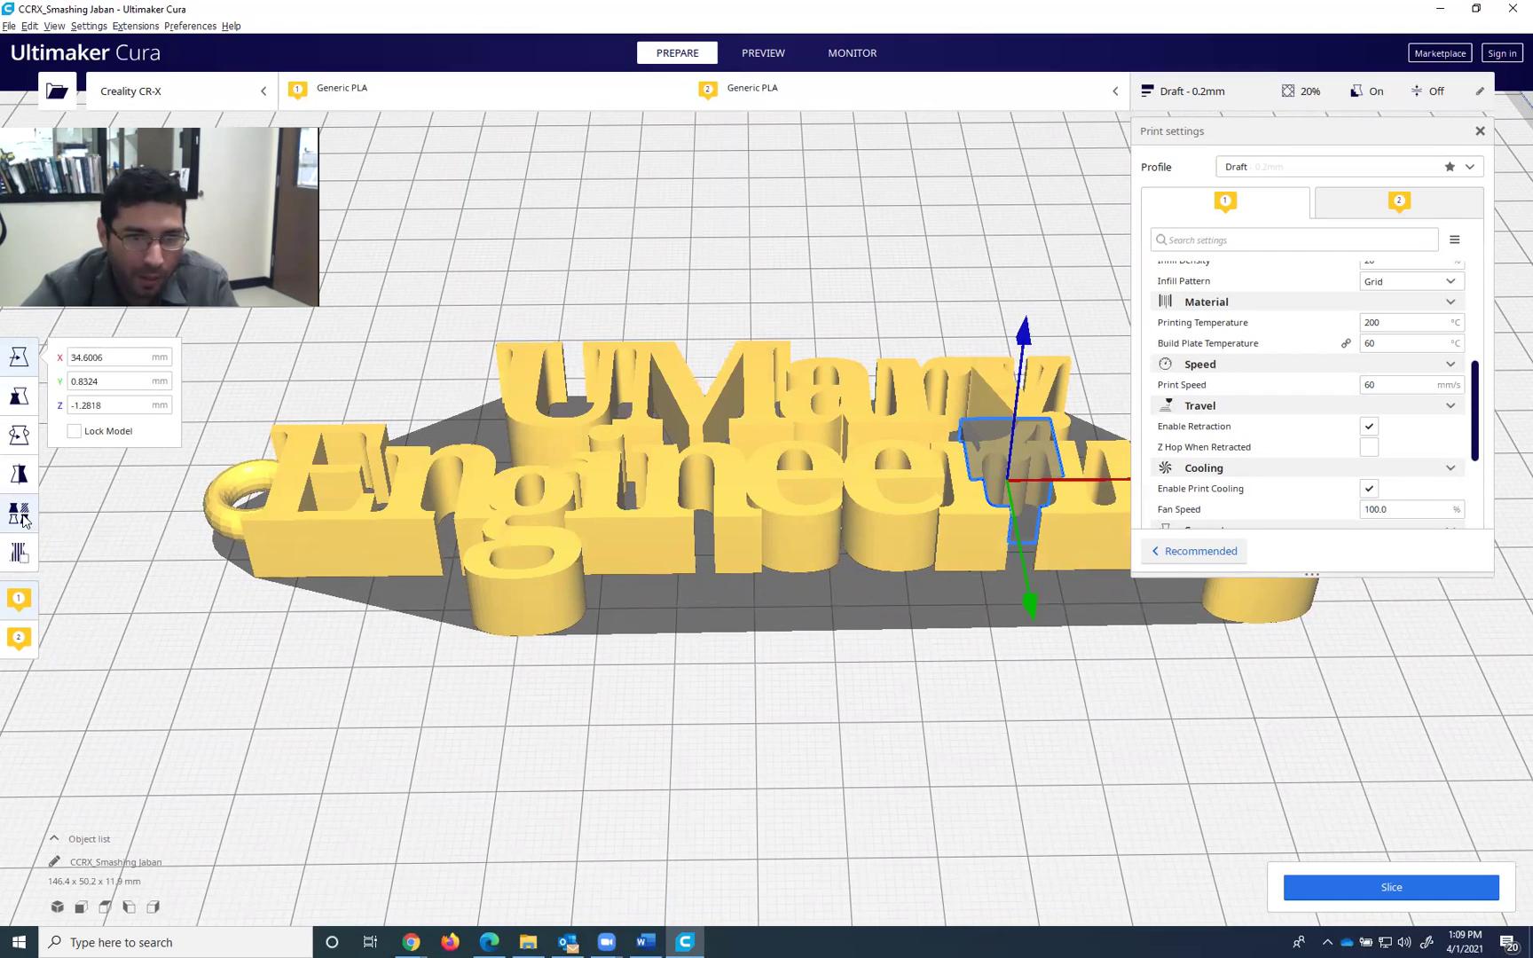
Set the cube's per-model settings to an overlap modifier with Infill mesh only
left_click(20, 514)
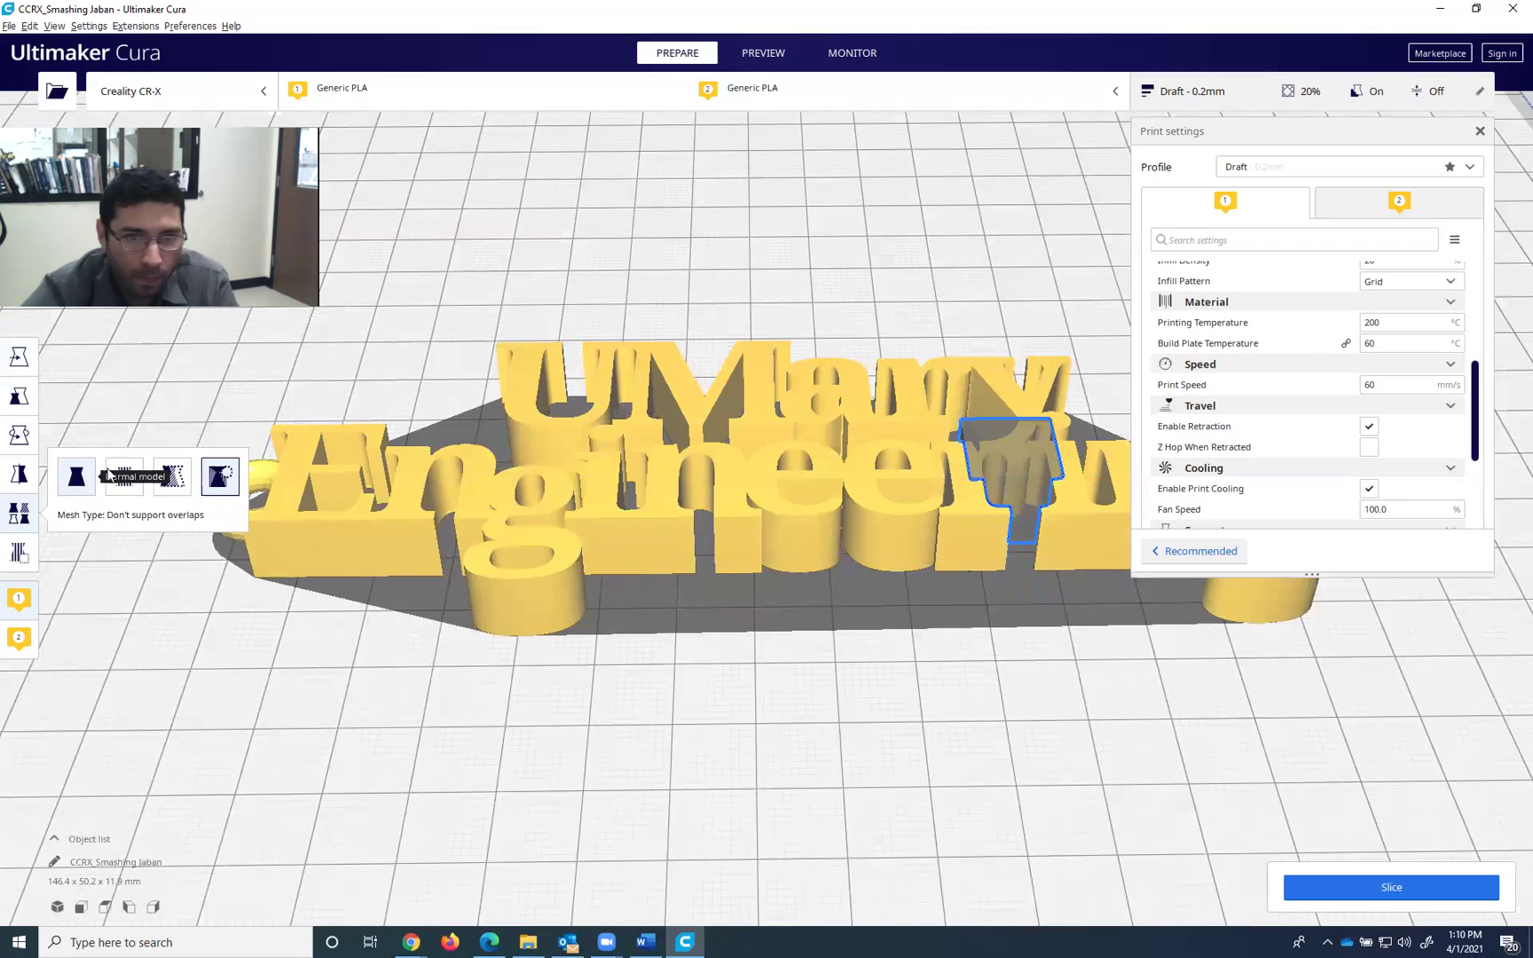
left_click(179, 479)
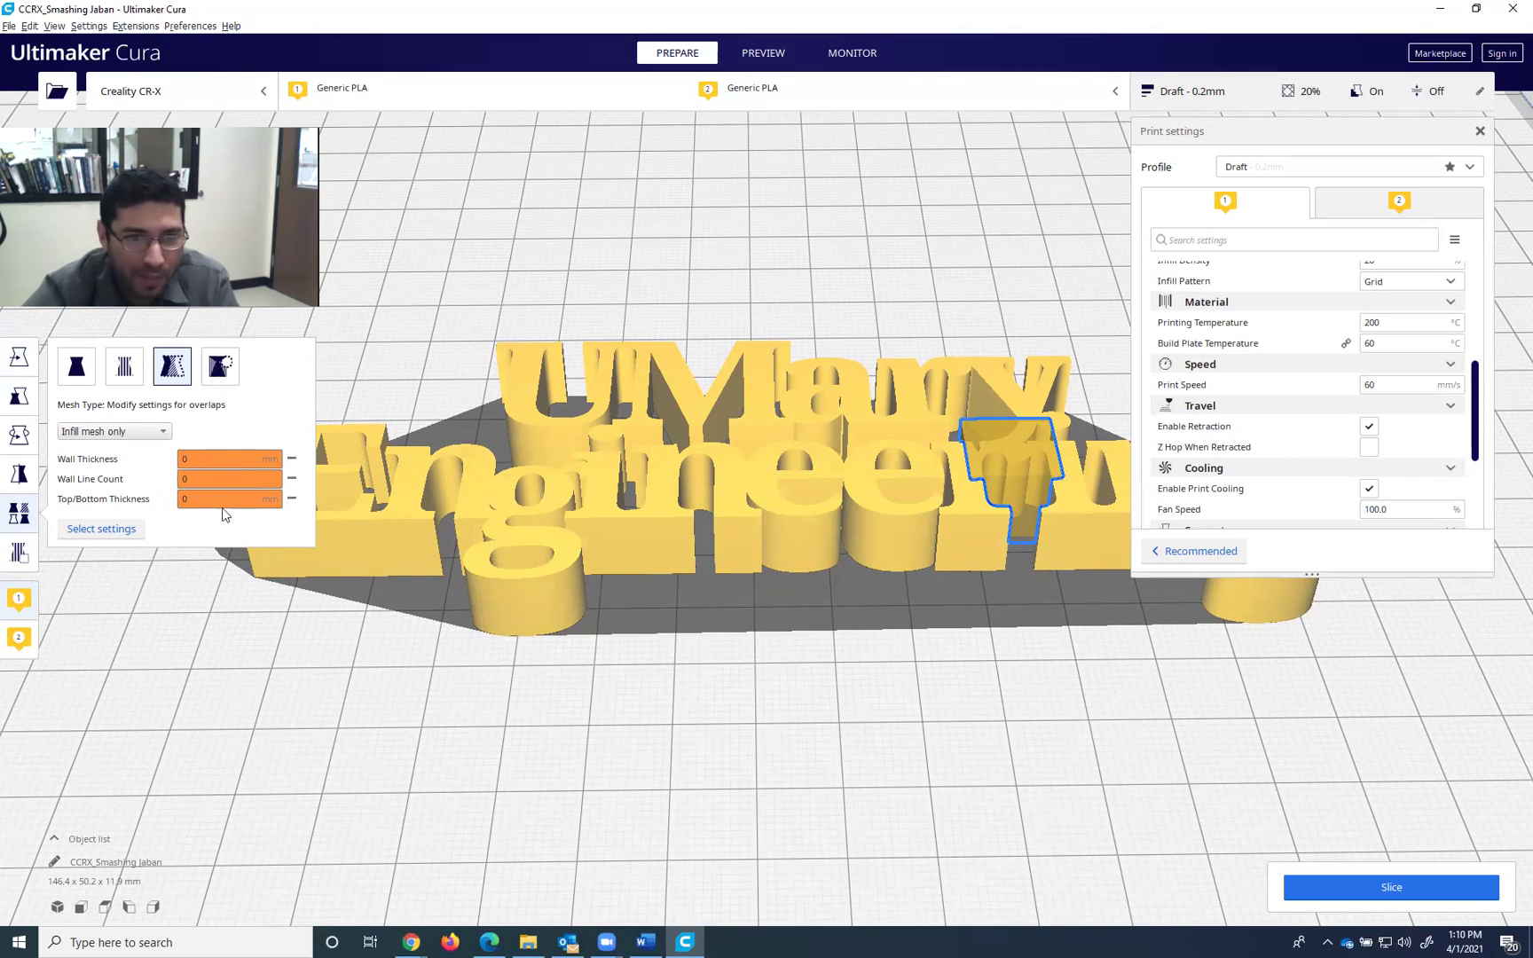
left_click(164, 432)
left_click(164, 433)
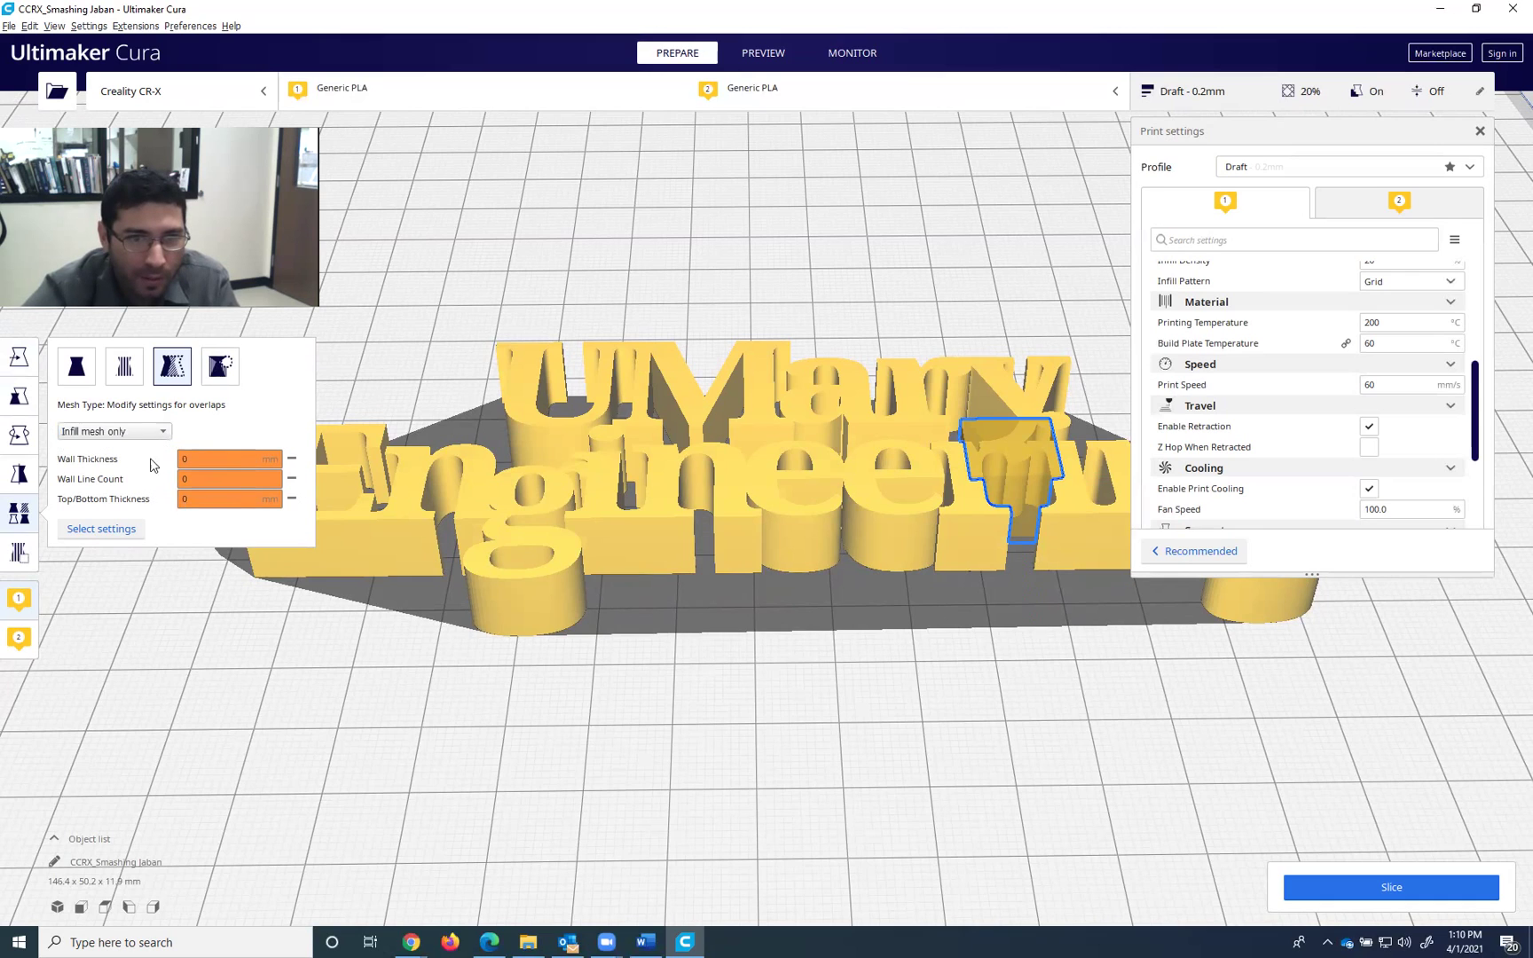
Add Infill Density to the cube's per-model settings and set it to 100%
left_click(125, 532)
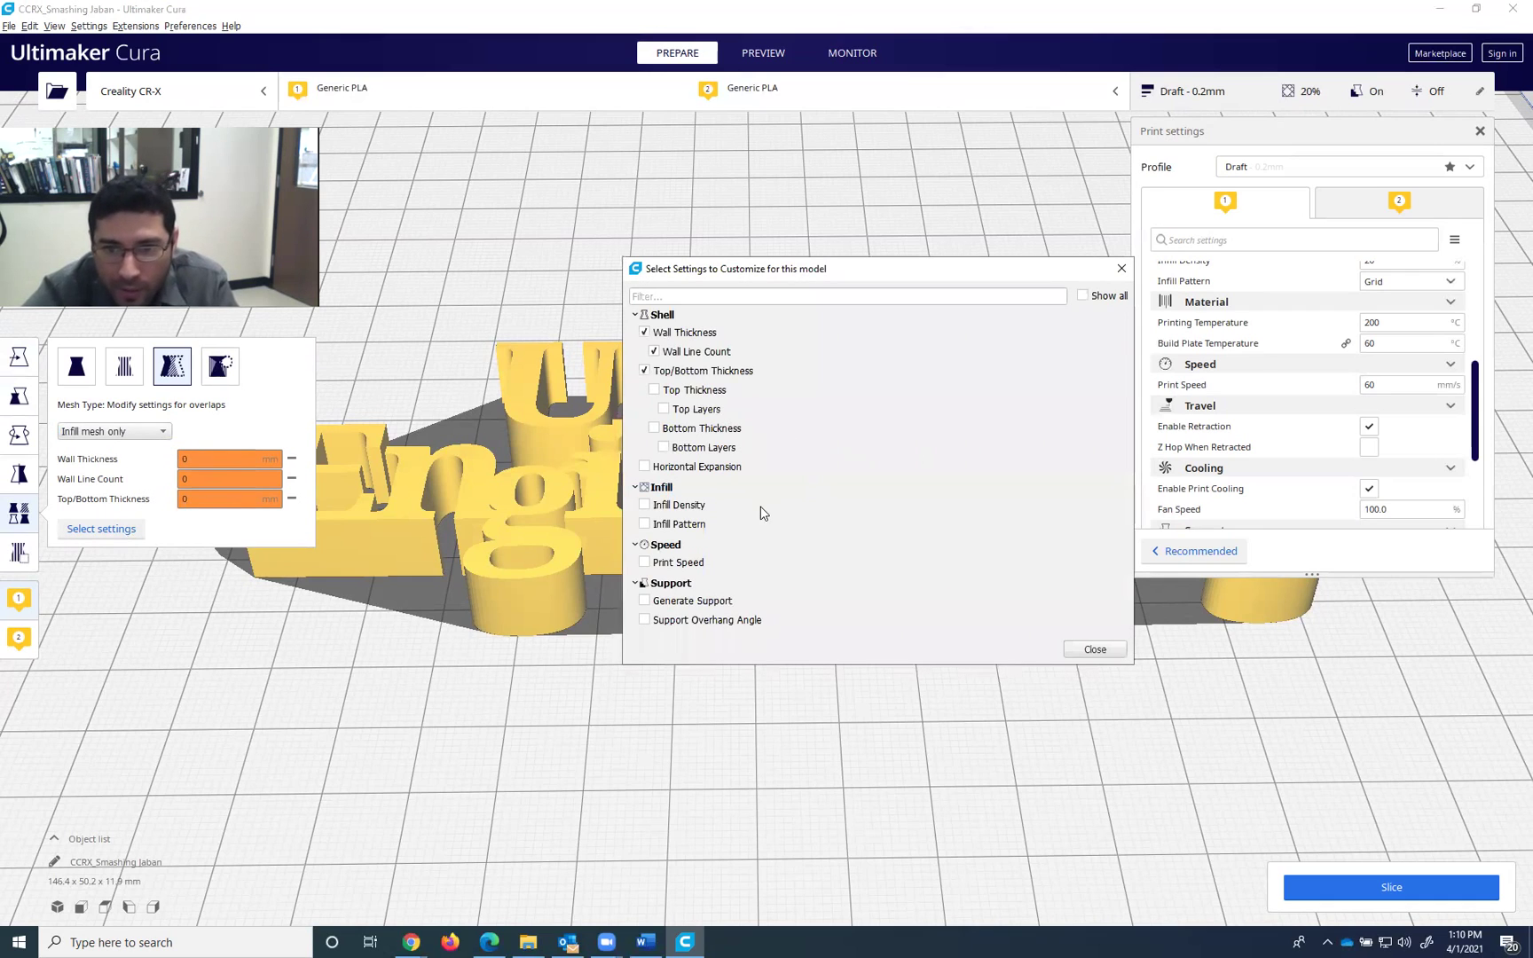
left_click(645, 506)
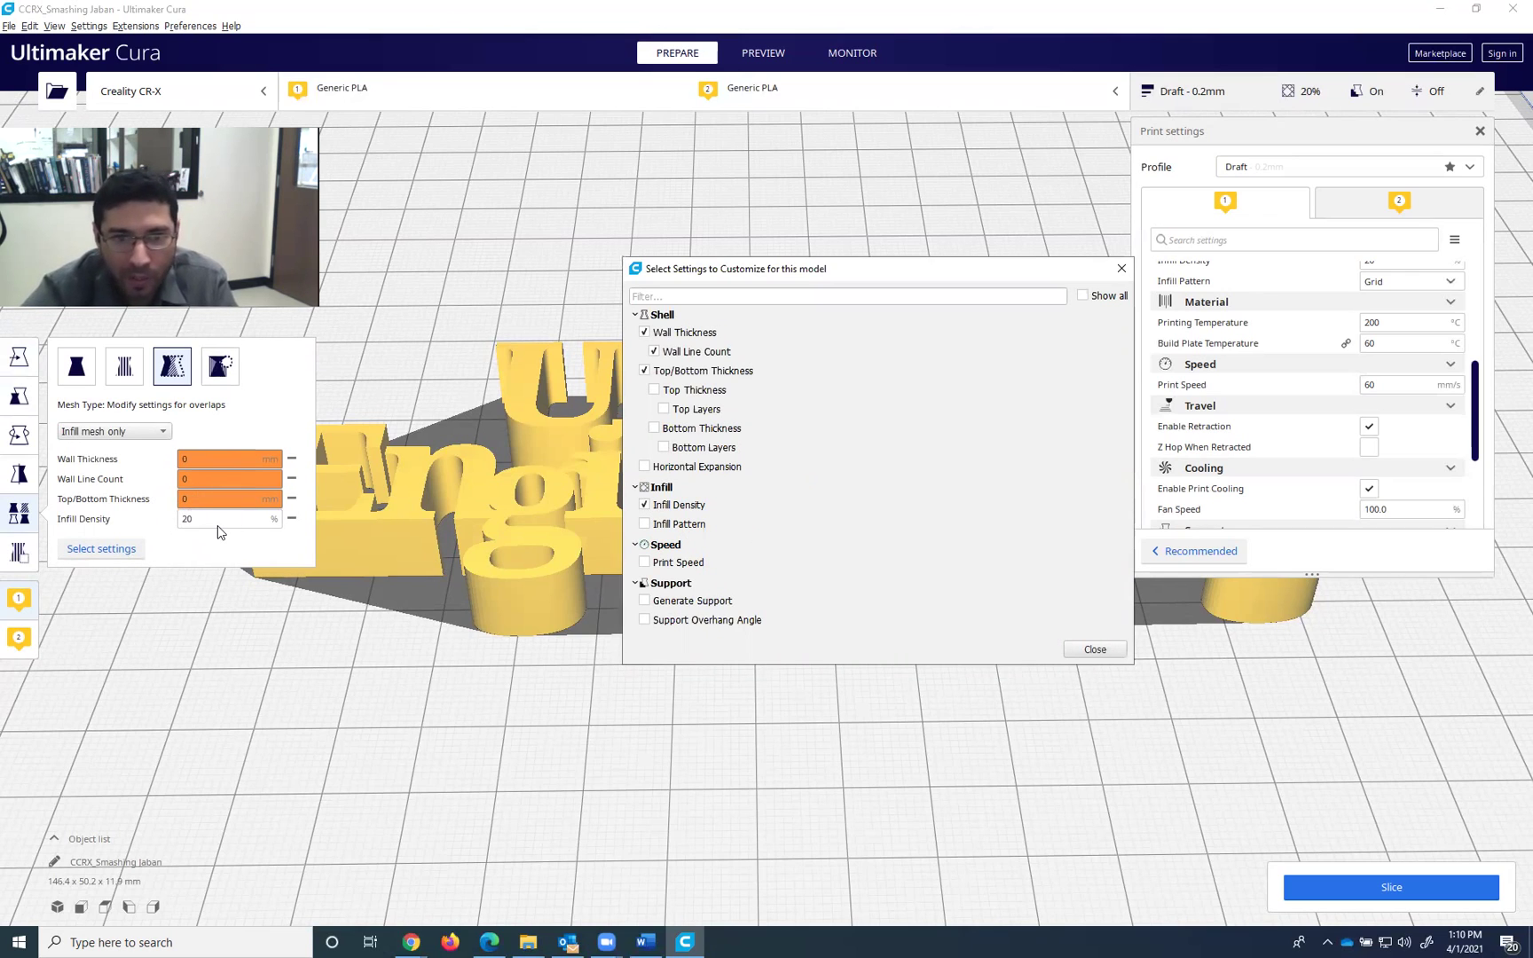
left_click(1097, 649)
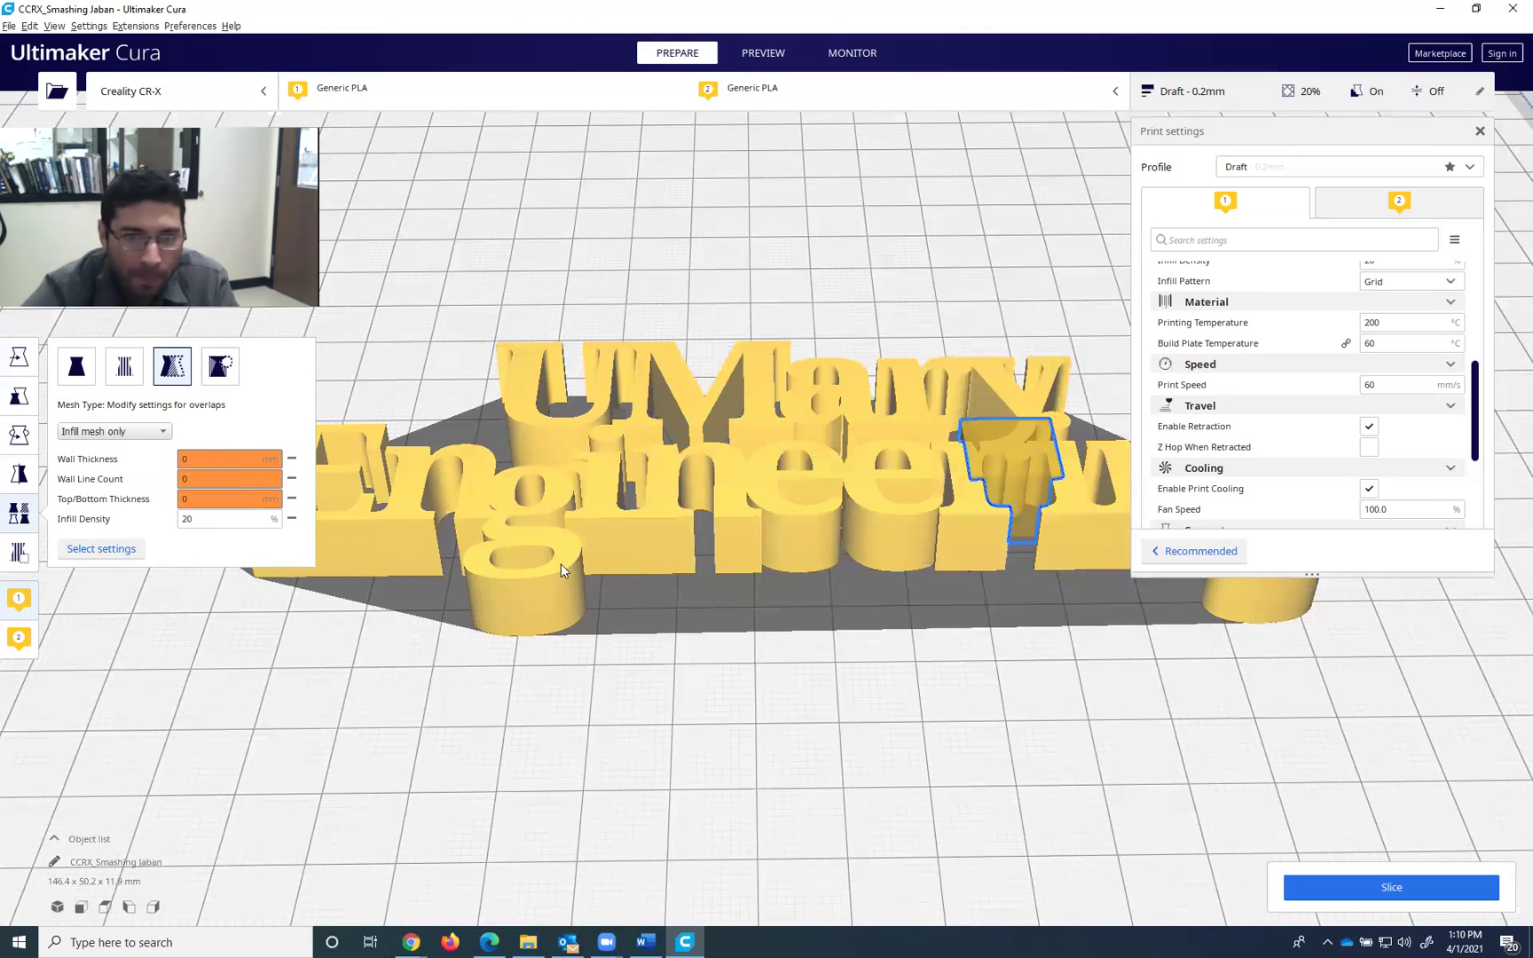
double_click(184, 519)
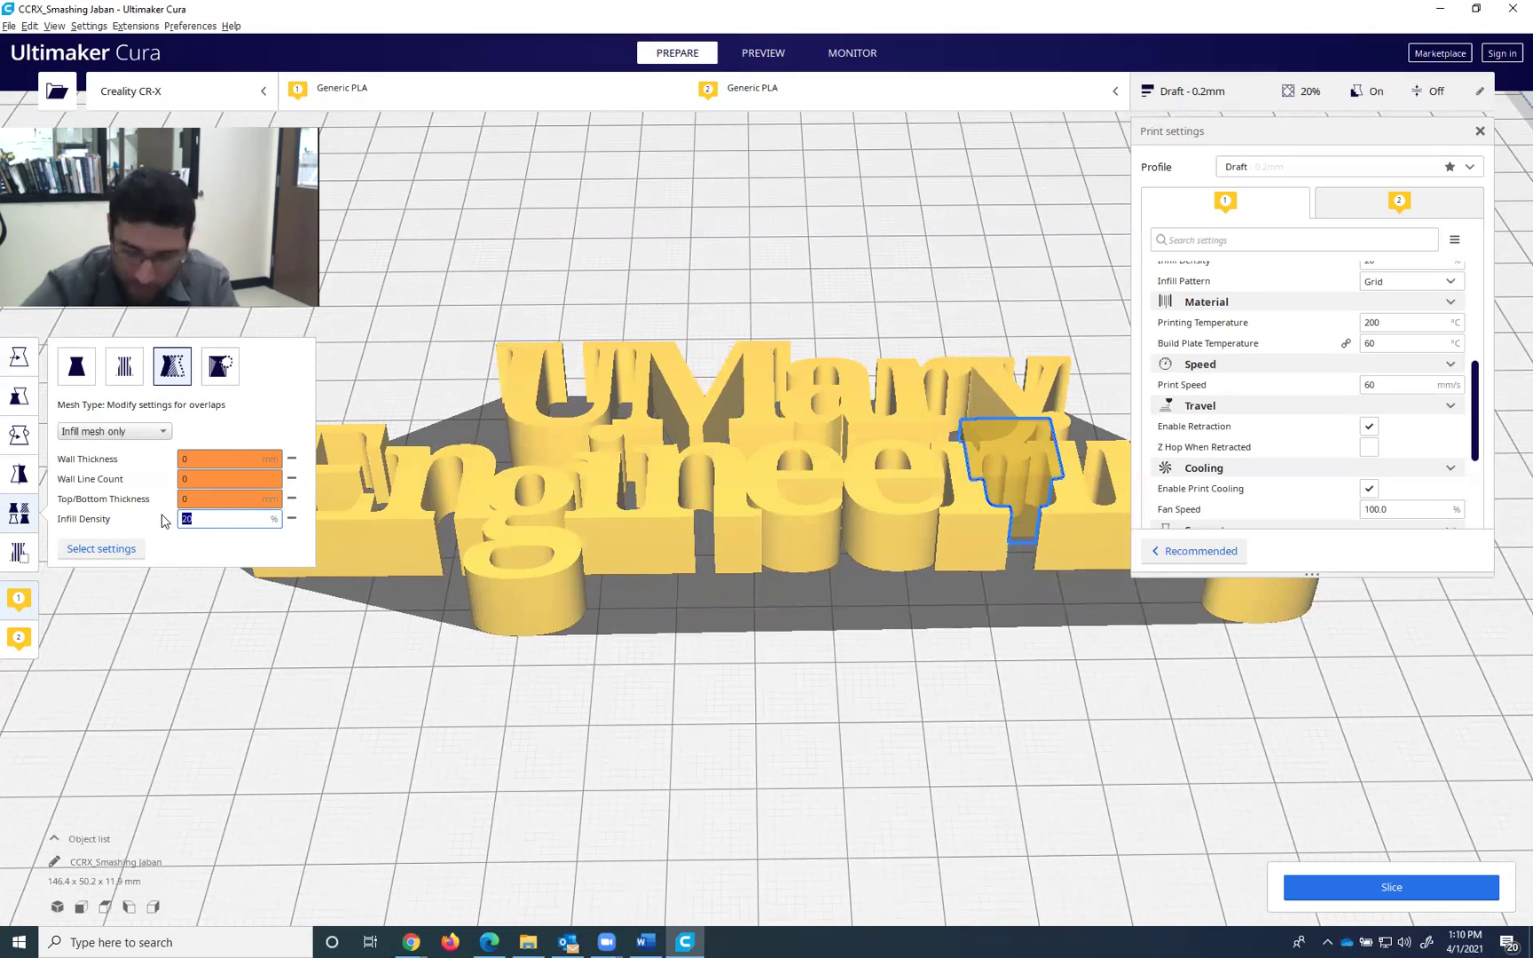
type("100")
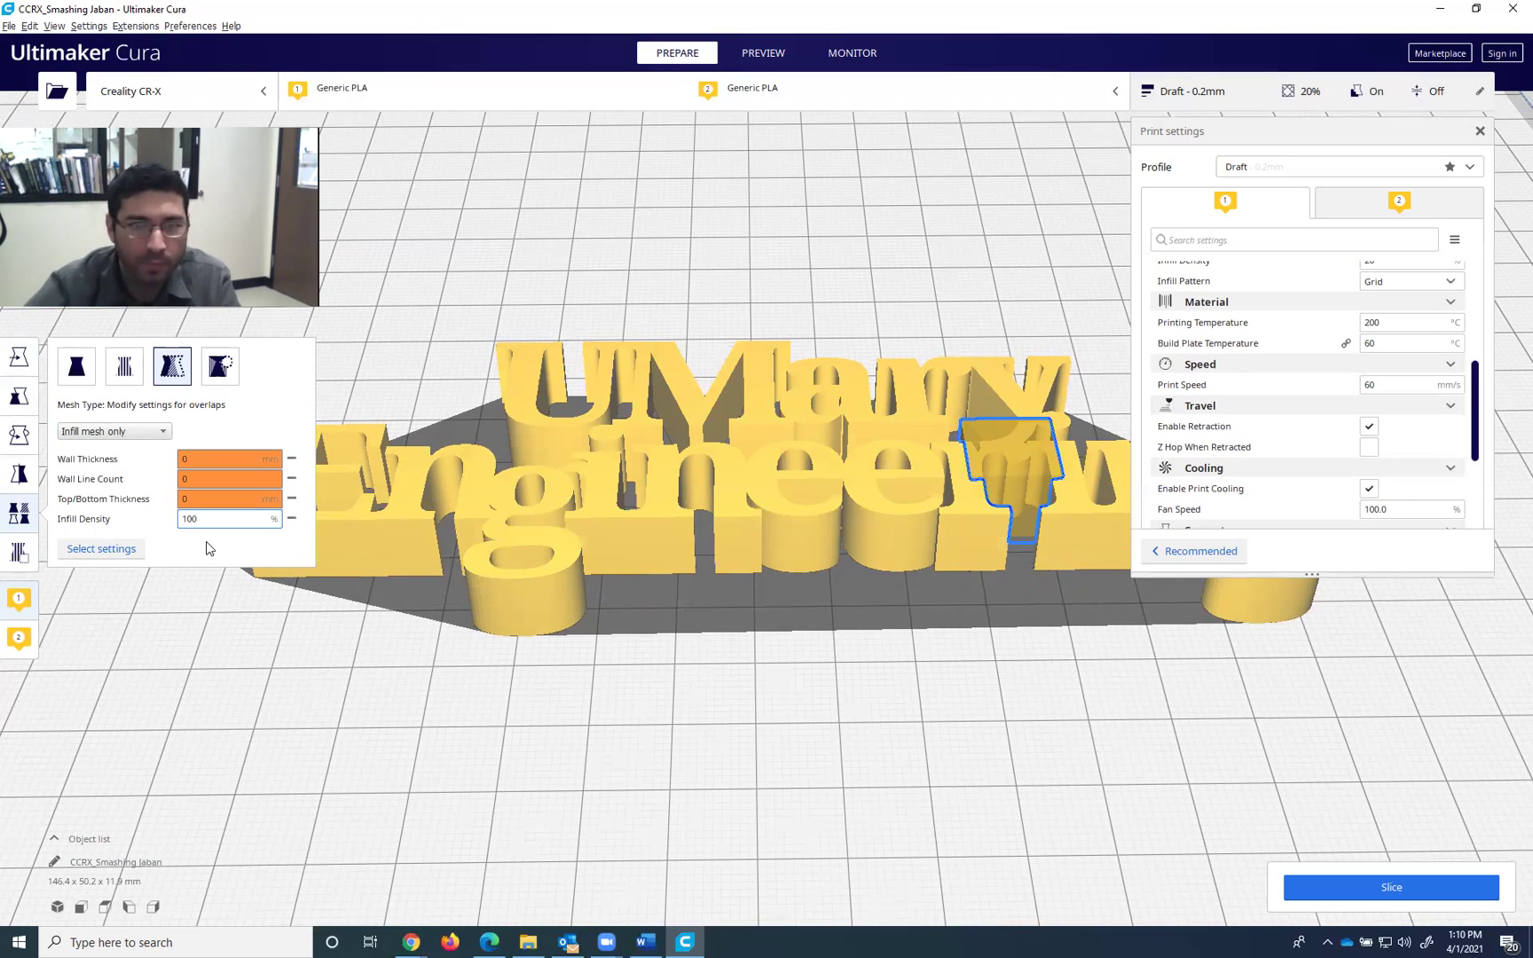
left_click(20, 530)
left_click(20, 532)
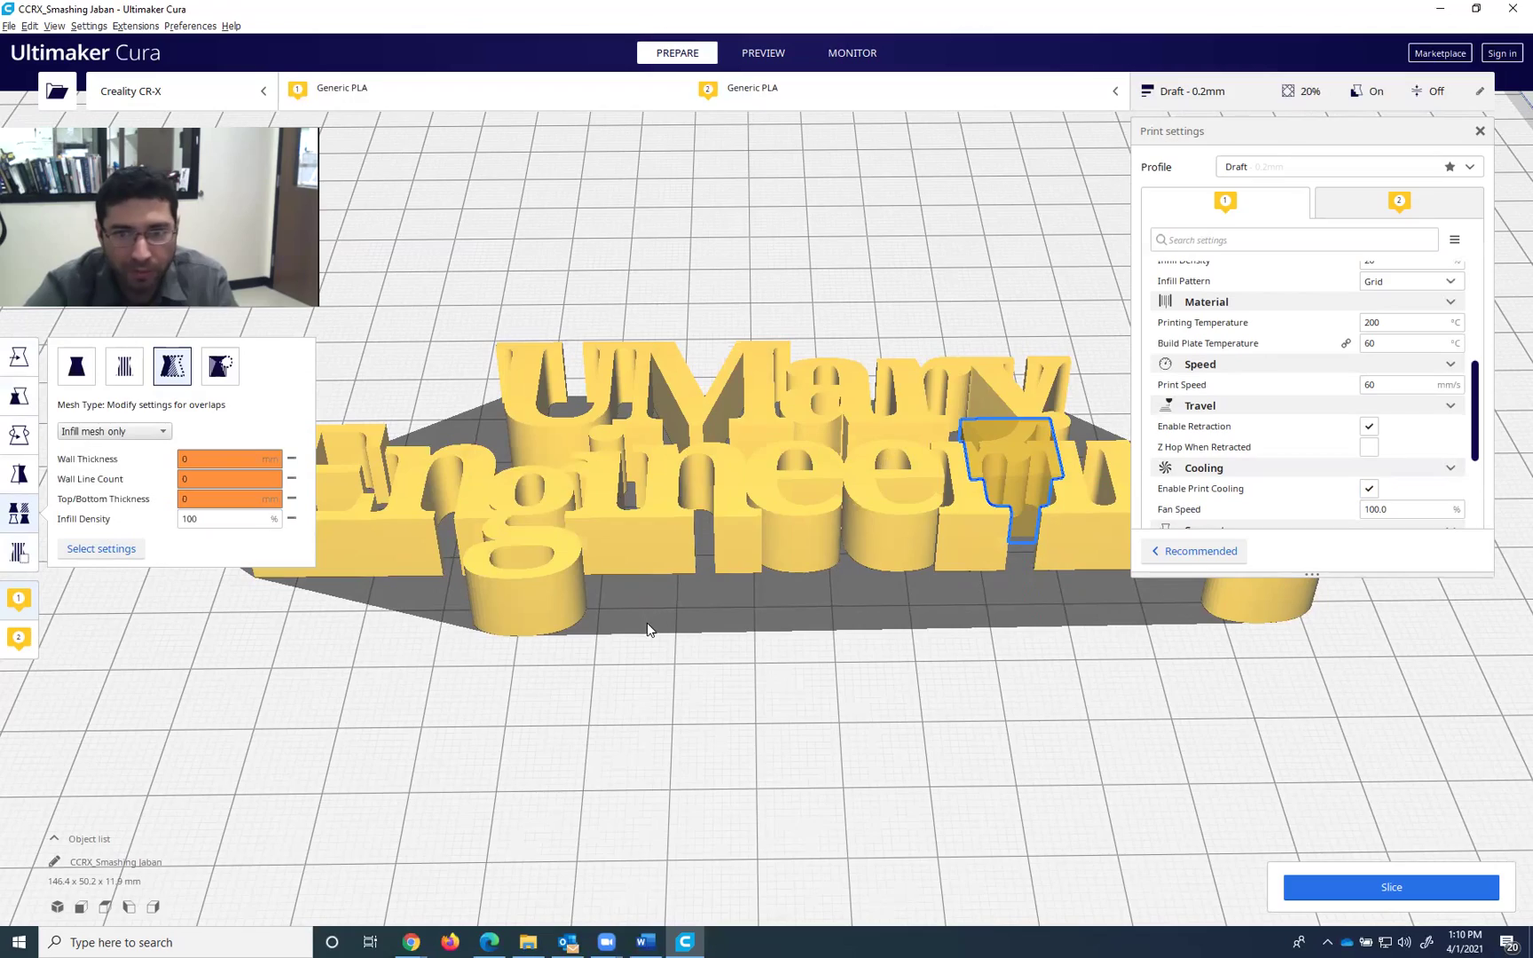
right_click_drag(647, 623, 1134, 658)
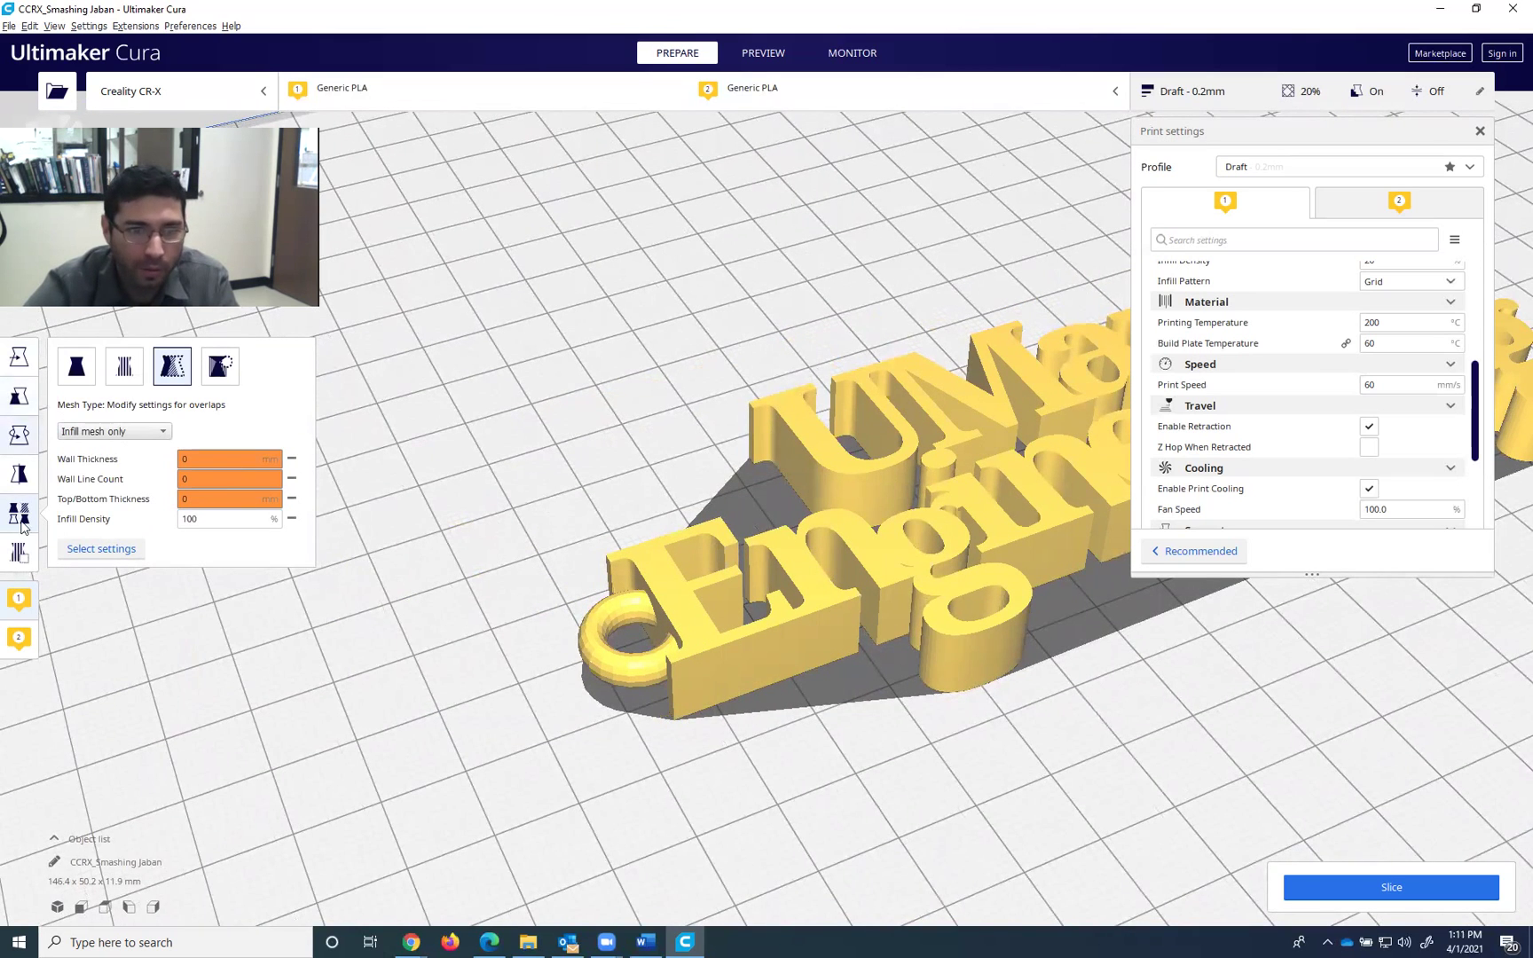
Reselect the keychain text model and add a support-blocker cube near the E
left_click(48, 592)
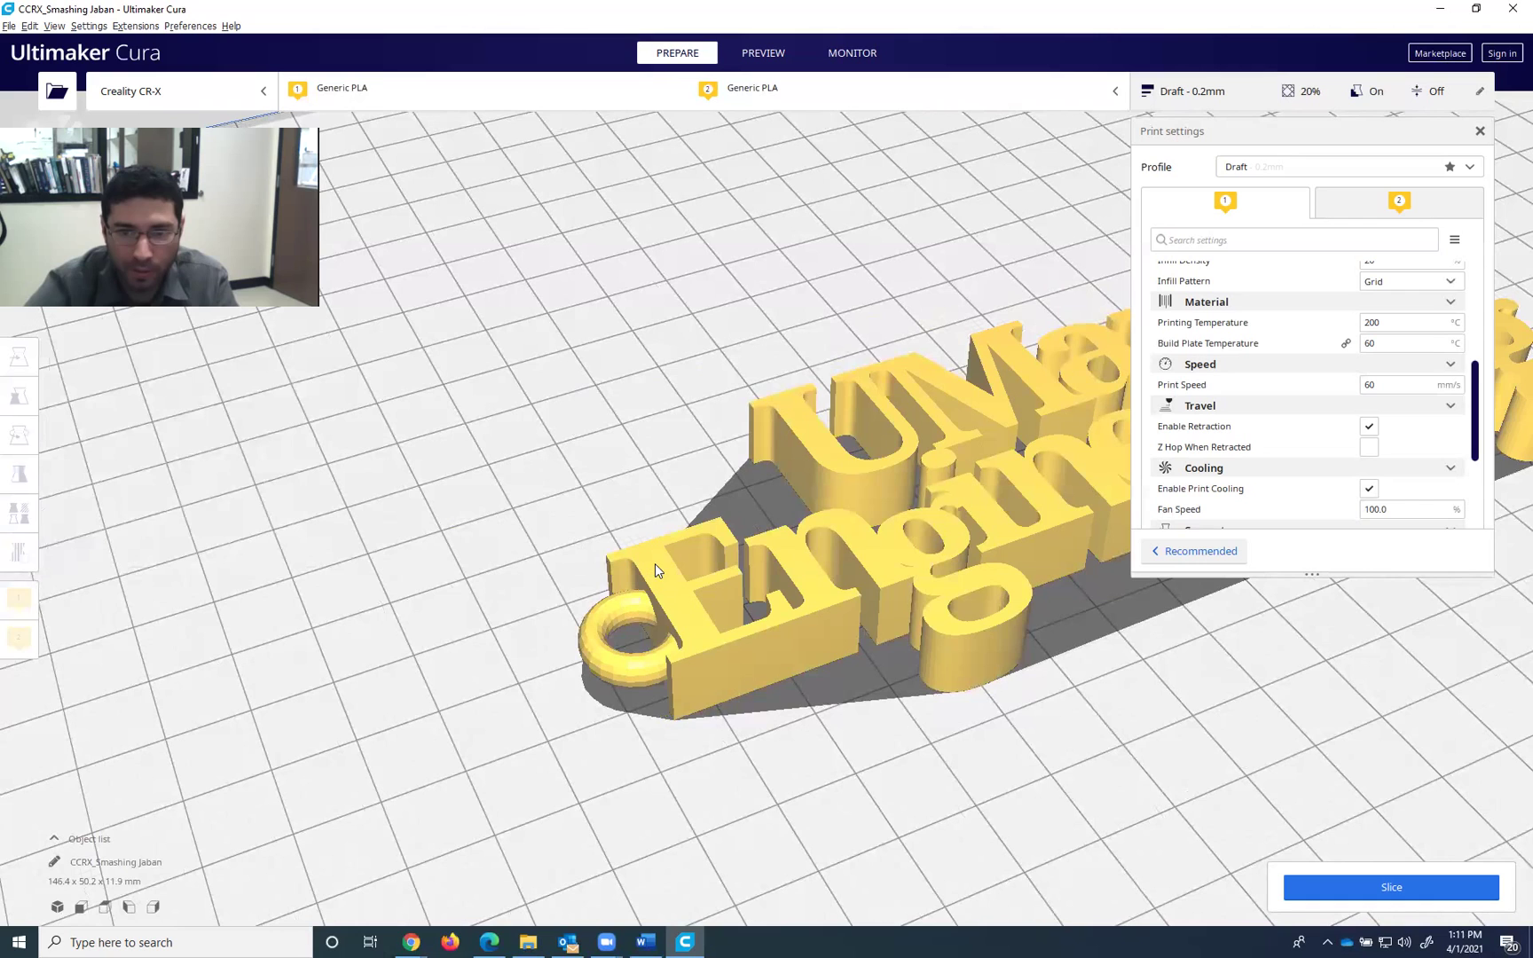
left_click(654, 563)
left_click(19, 554)
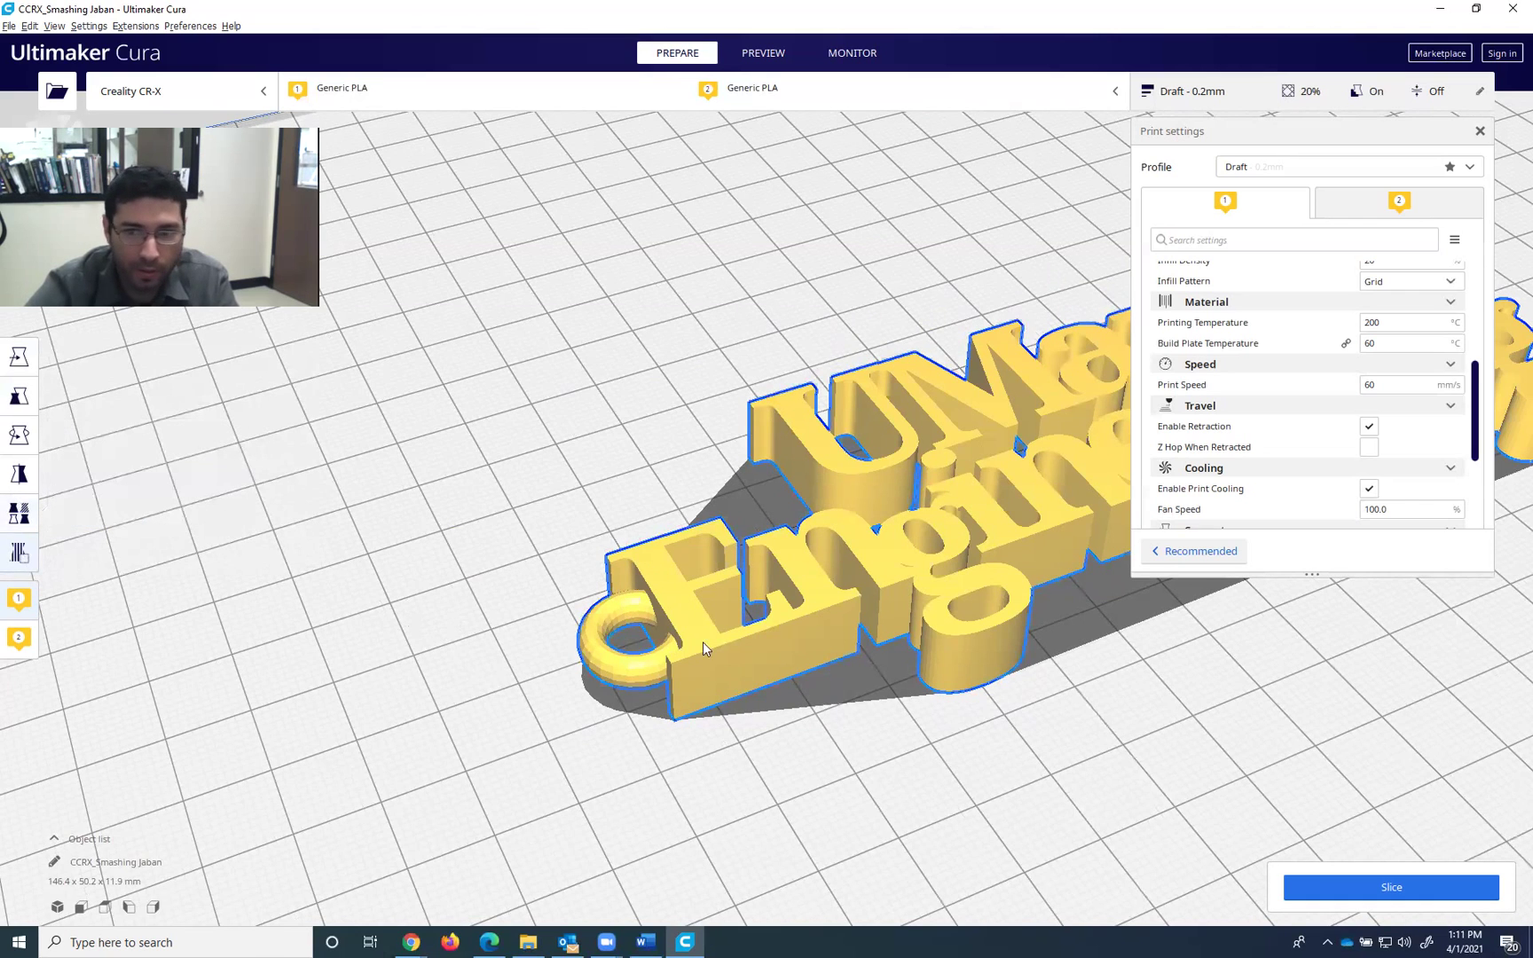
left_click(676, 629)
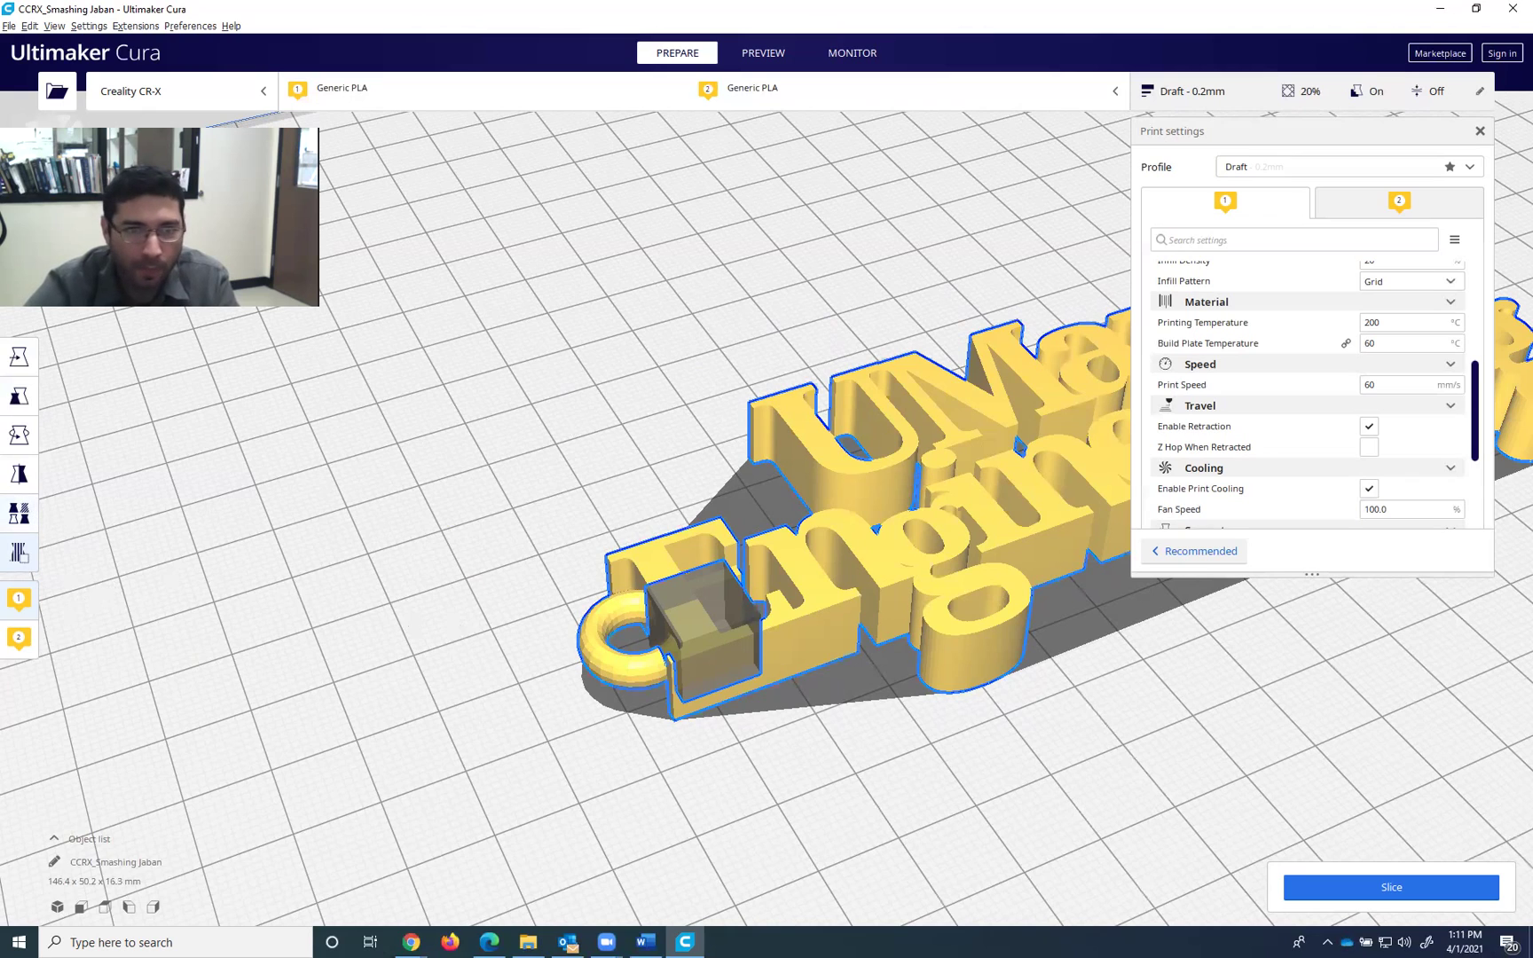
Stretch the cube to about 18.2 × 14.0 × 14.8 mm and slide it over the keychain loop
left_click(24, 397)
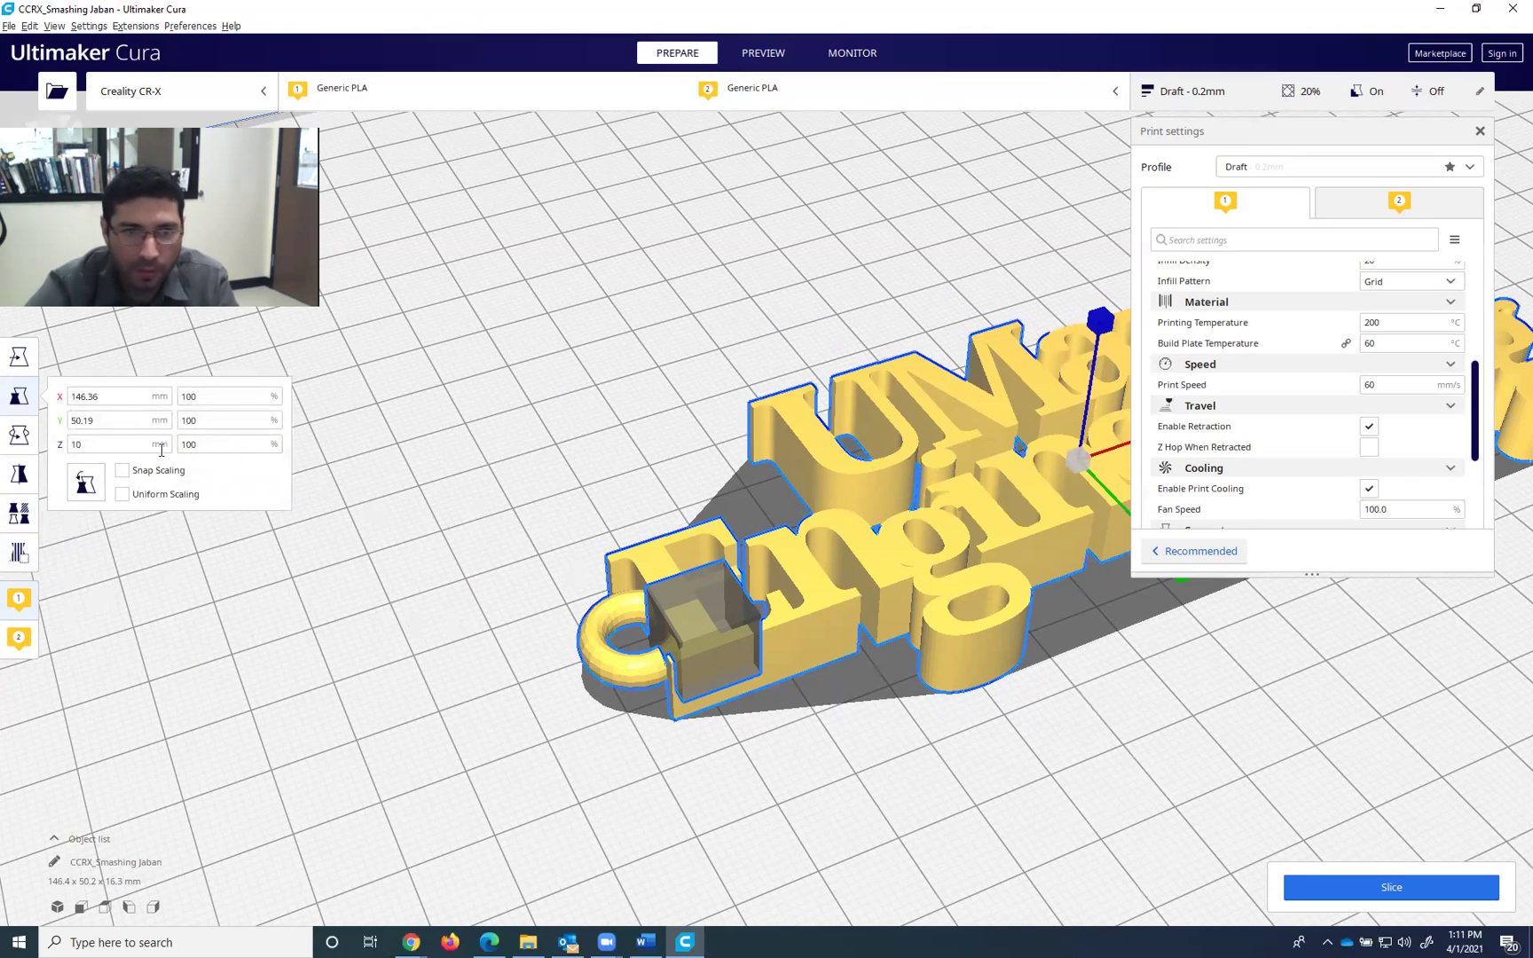
left_click(673, 605)
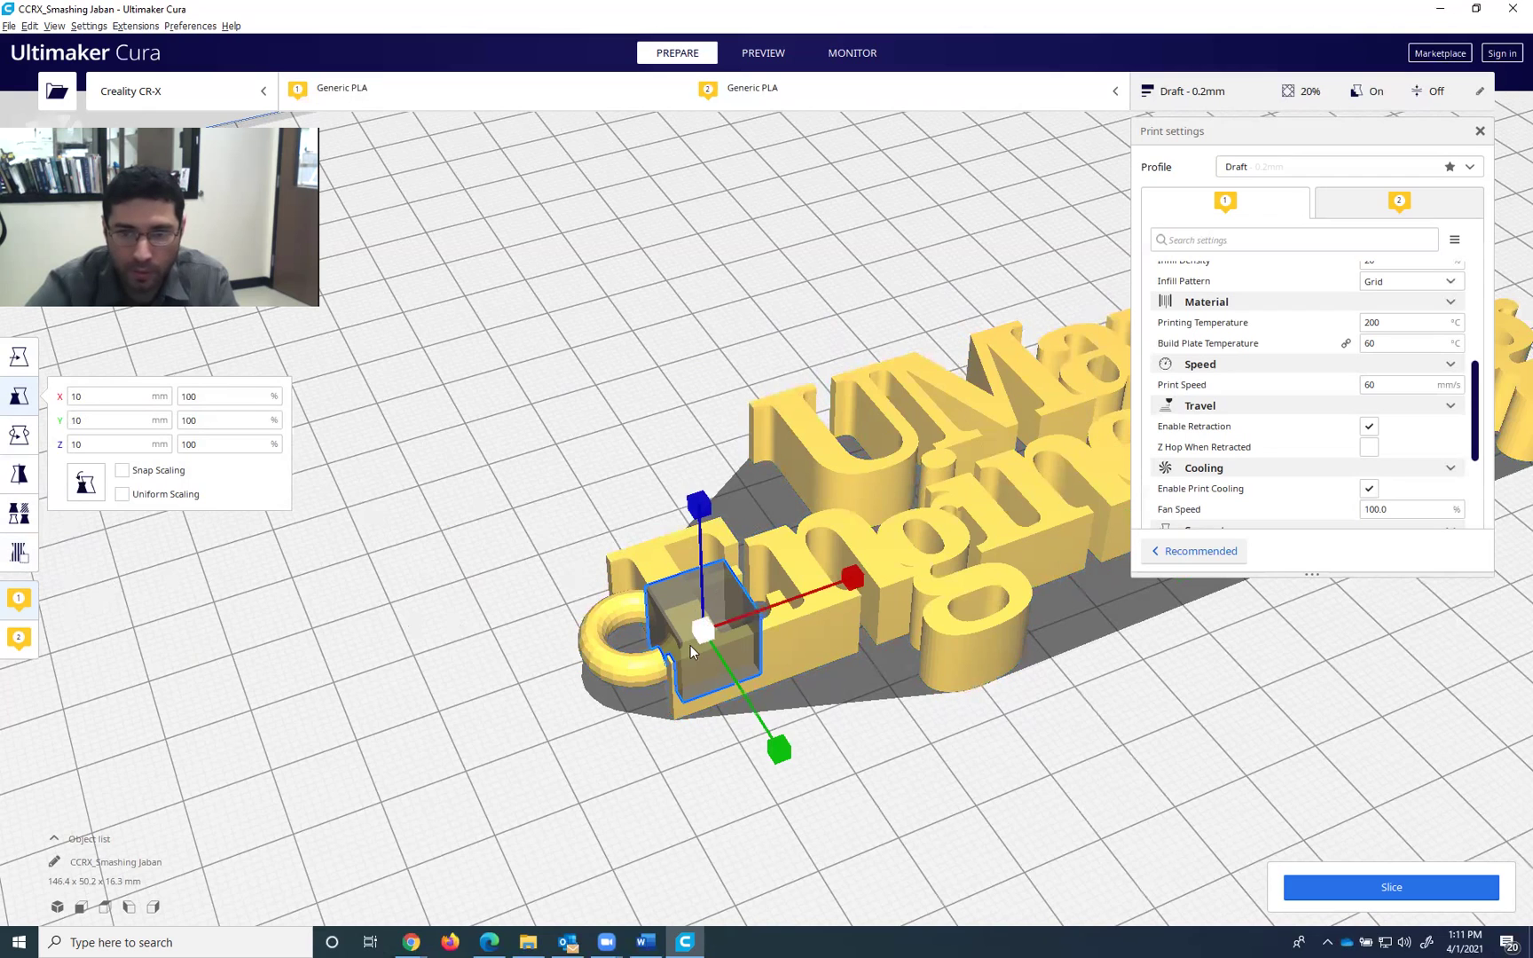
left_click_drag(706, 581, 701, 554)
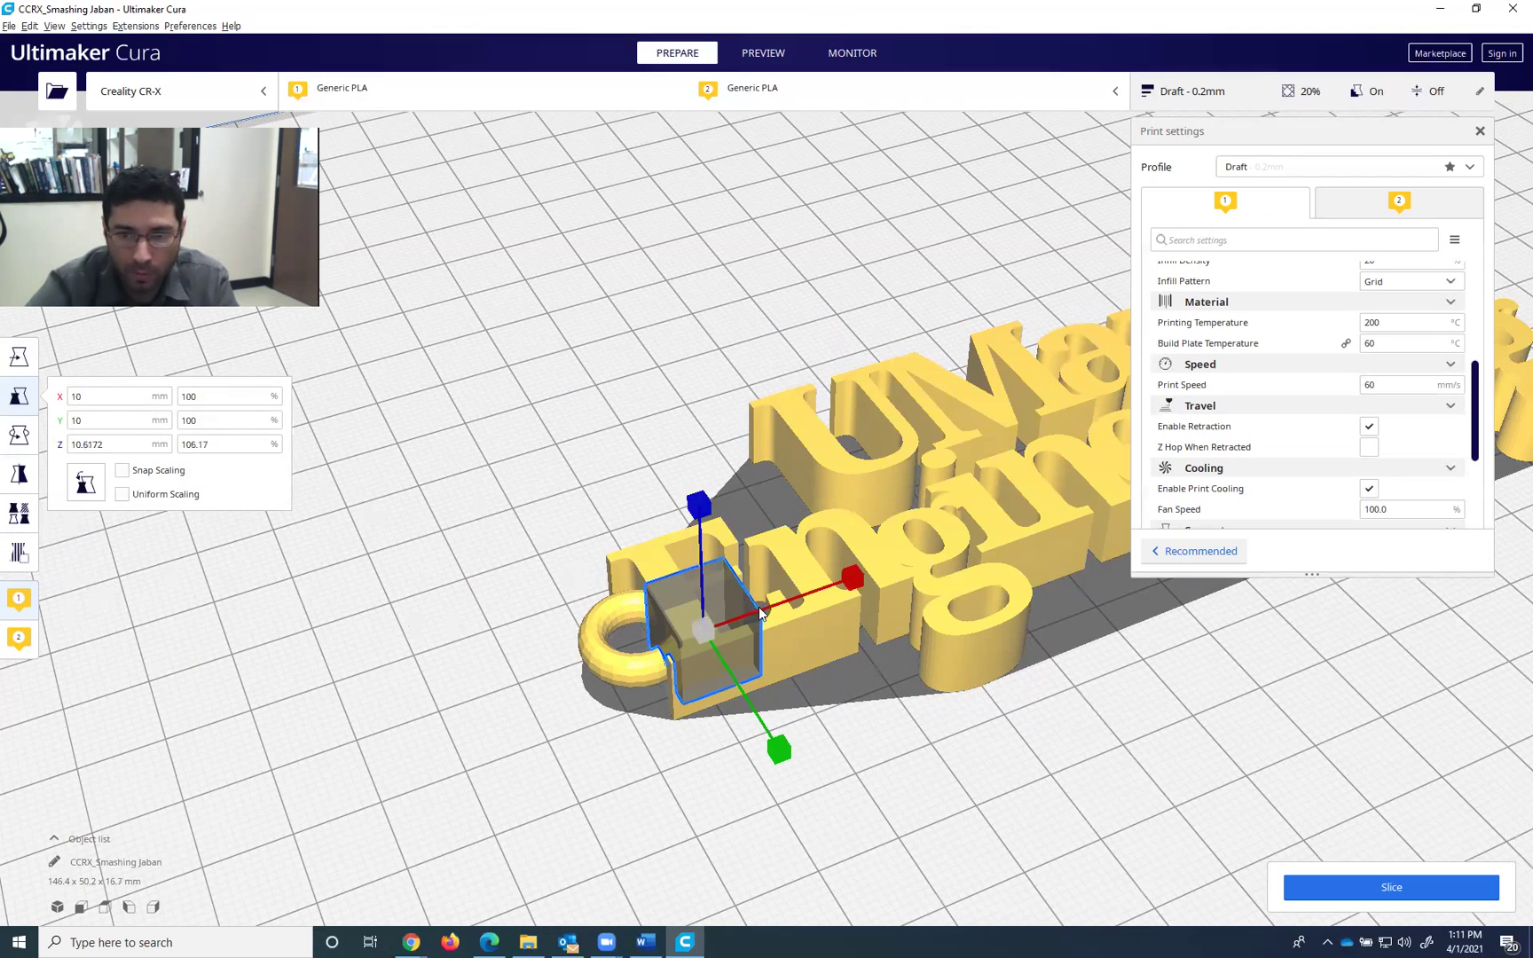
left_click_drag(759, 607, 772, 598)
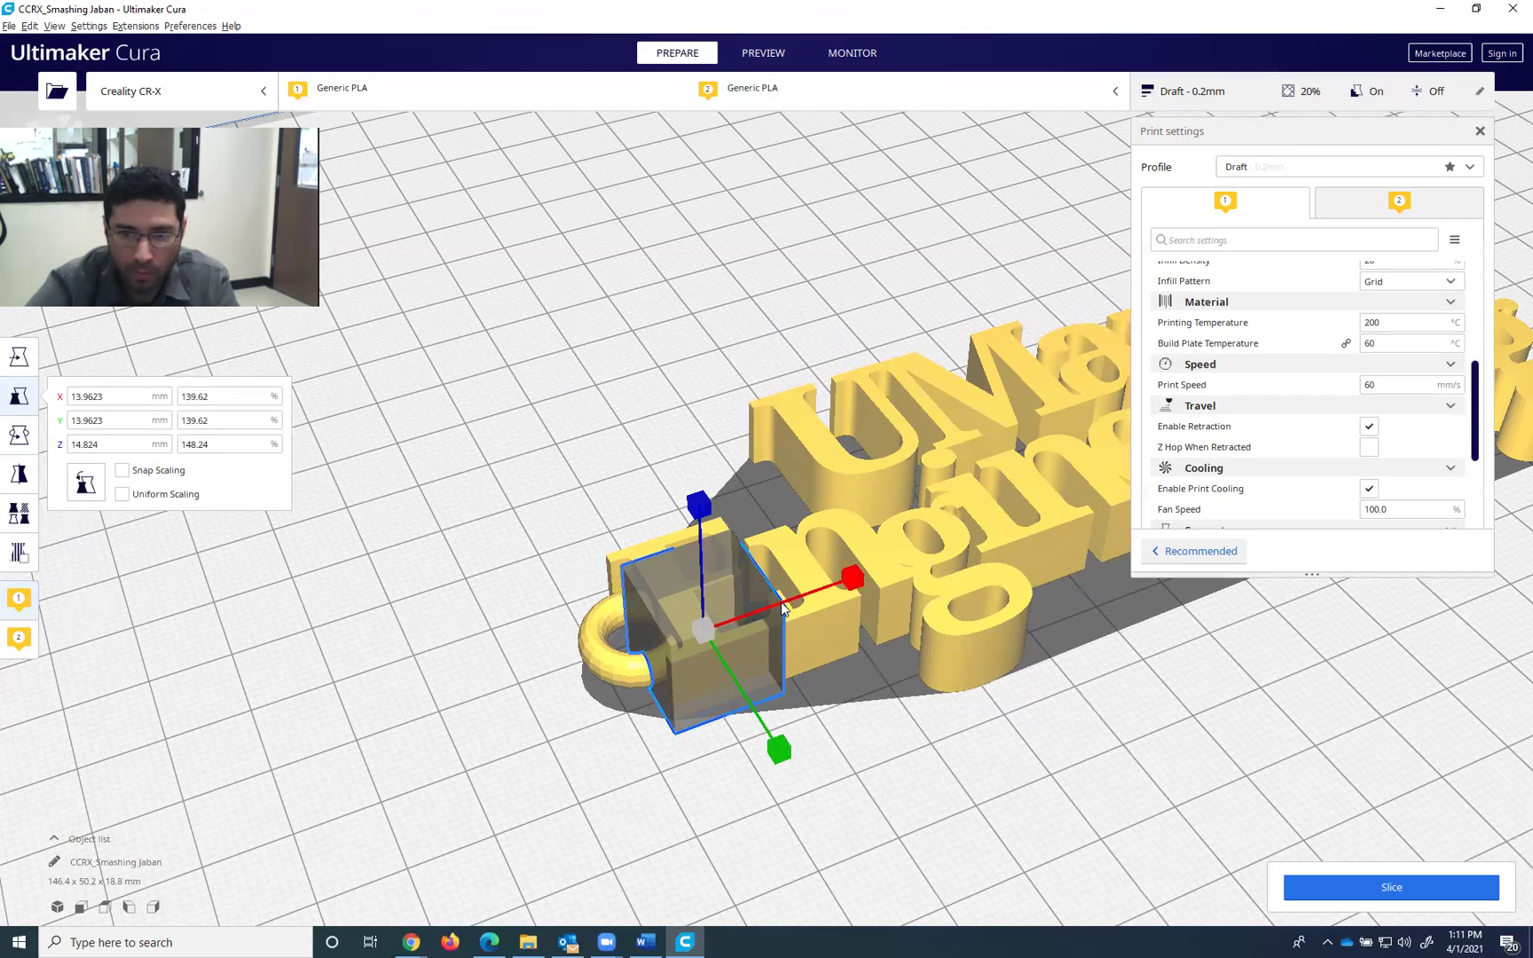
left_click_drag(781, 602, 813, 599)
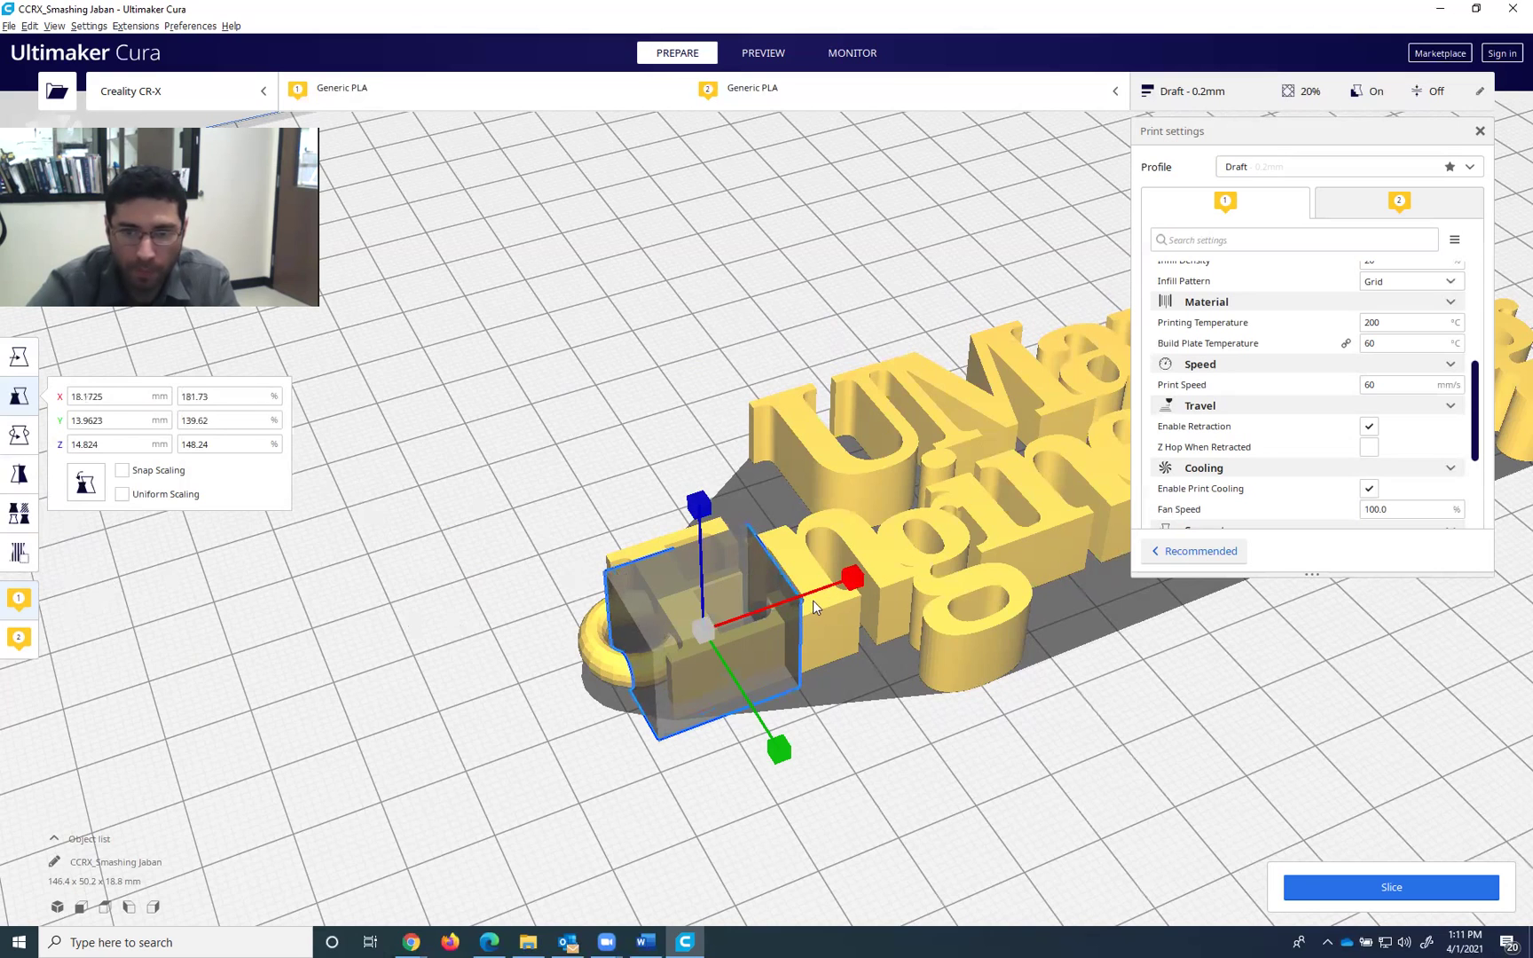
left_click(18, 357)
left_click_drag(687, 631, 604, 594)
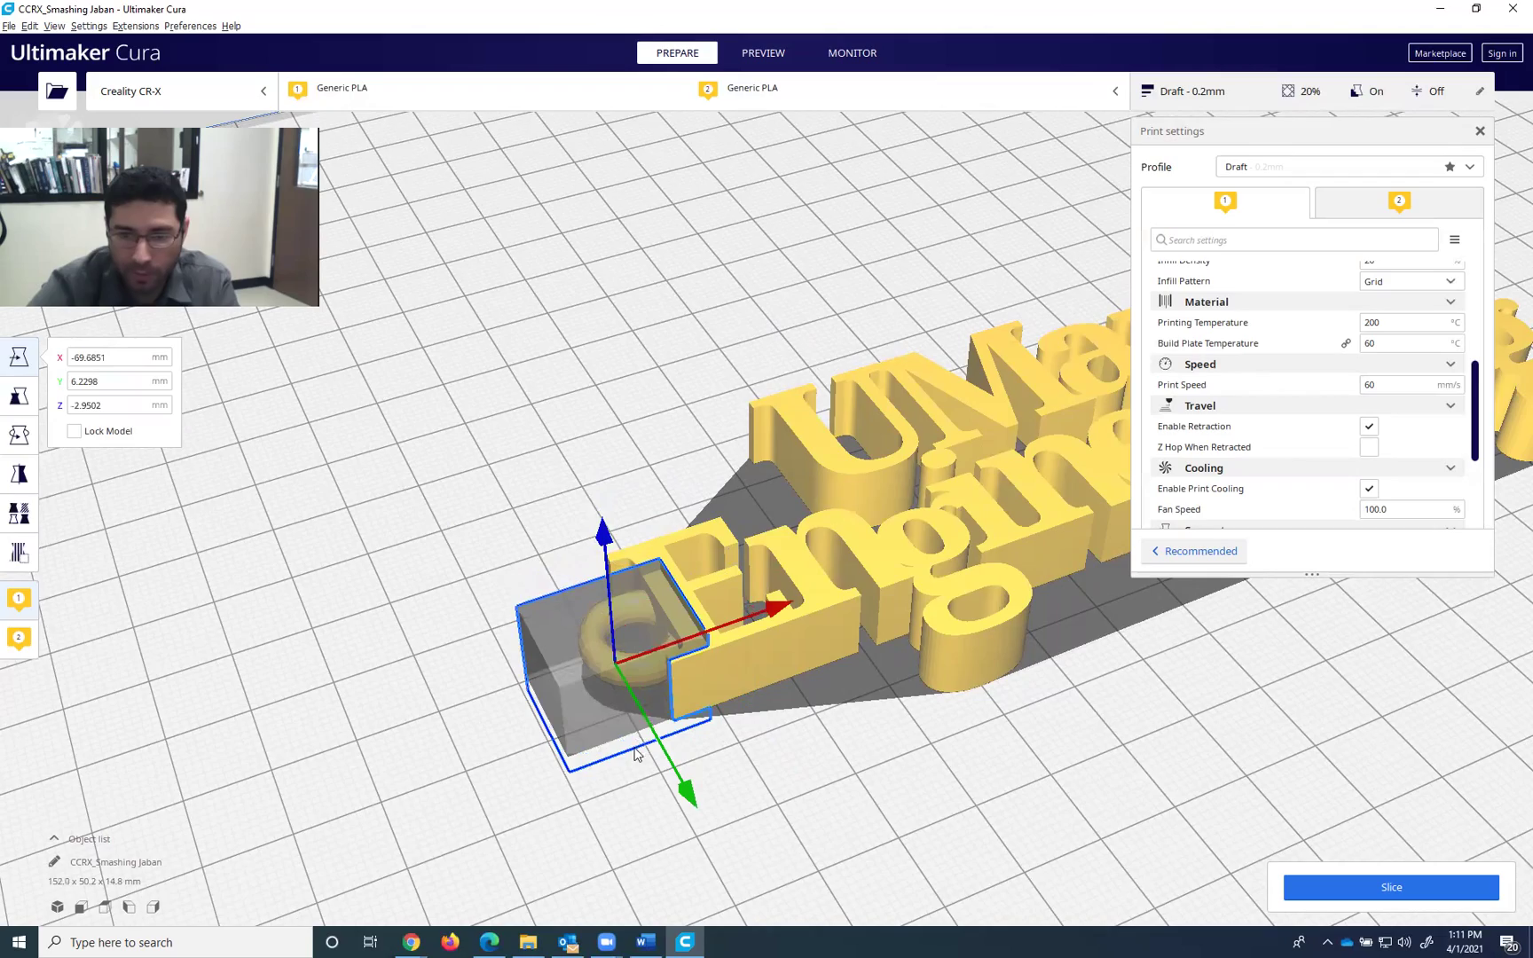
Nudge the cube along Y to 4.4851, orbiting to confirm it centres over the ring
right_click_drag(603, 594, 896, 765)
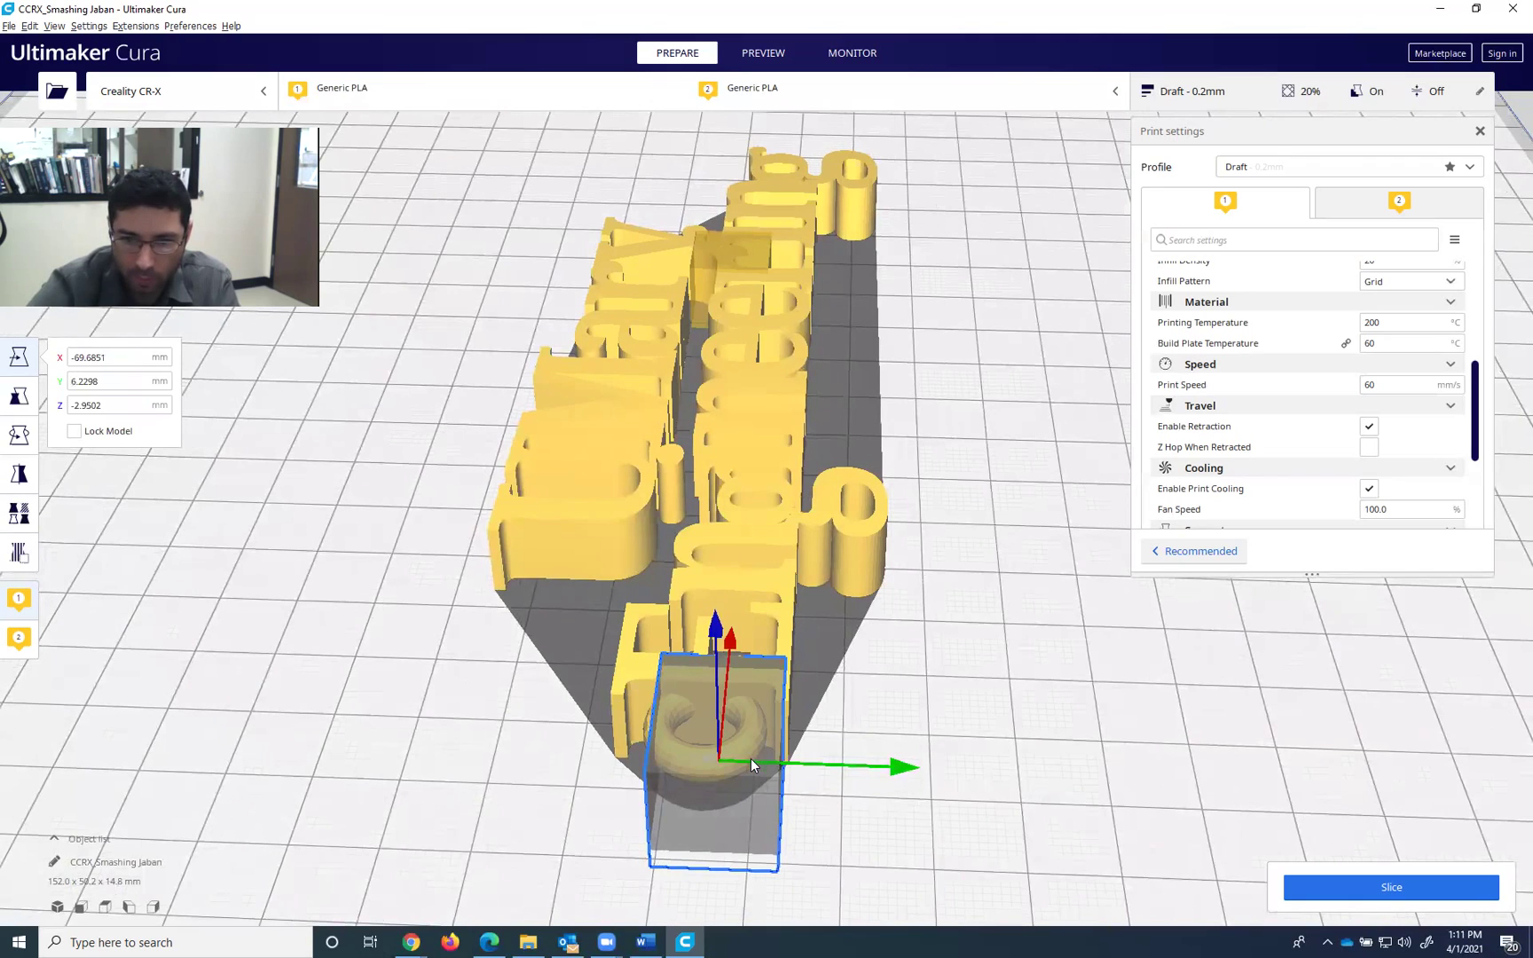
left_click_drag(750, 762, 737, 762)
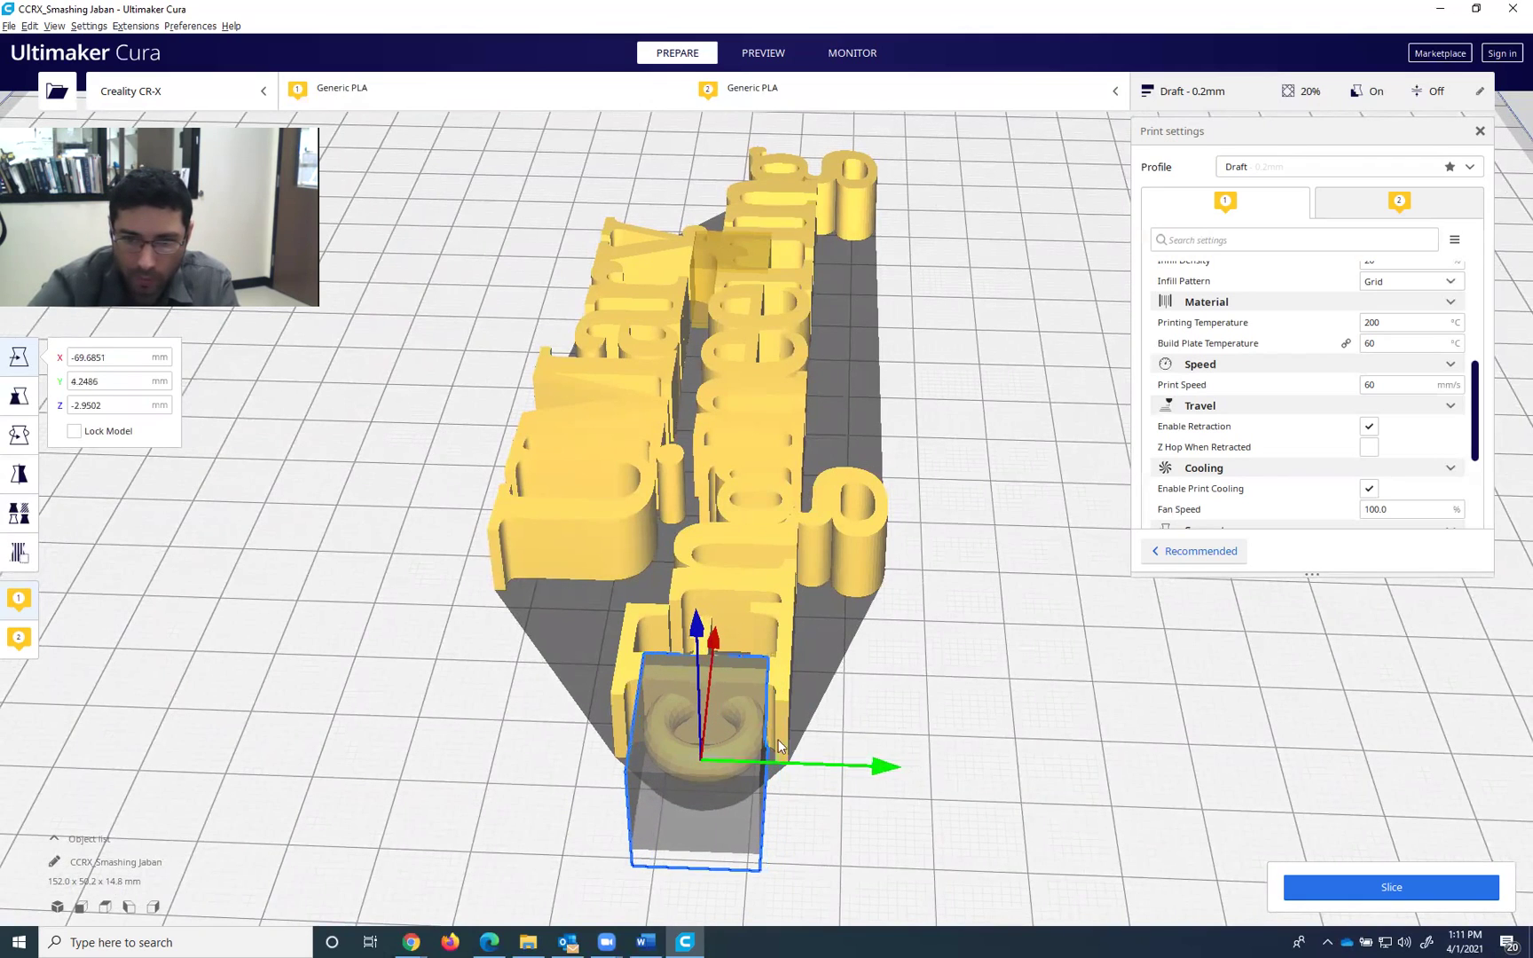
mouse_move(737, 762)
right_mouse_down()
mouse_move(707, 746)
mouse_move(723, 753)
right_mouse_up()
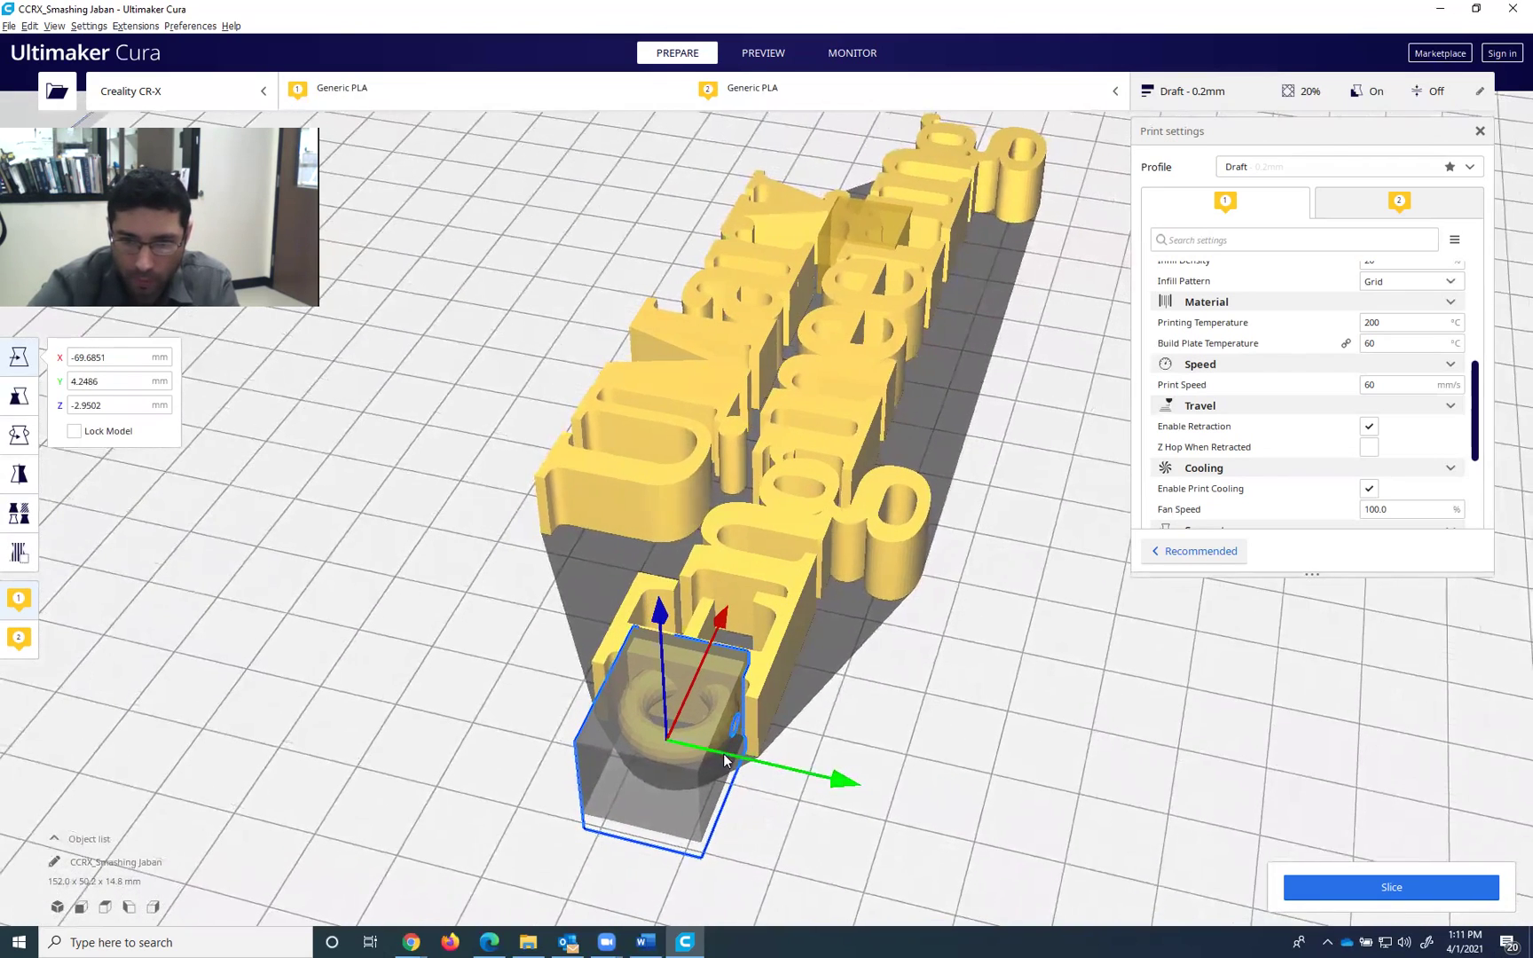
left_click_drag(724, 751, 730, 750)
right_click_drag(751, 731, 705, 748)
scroll(637, 820, "up", 5)
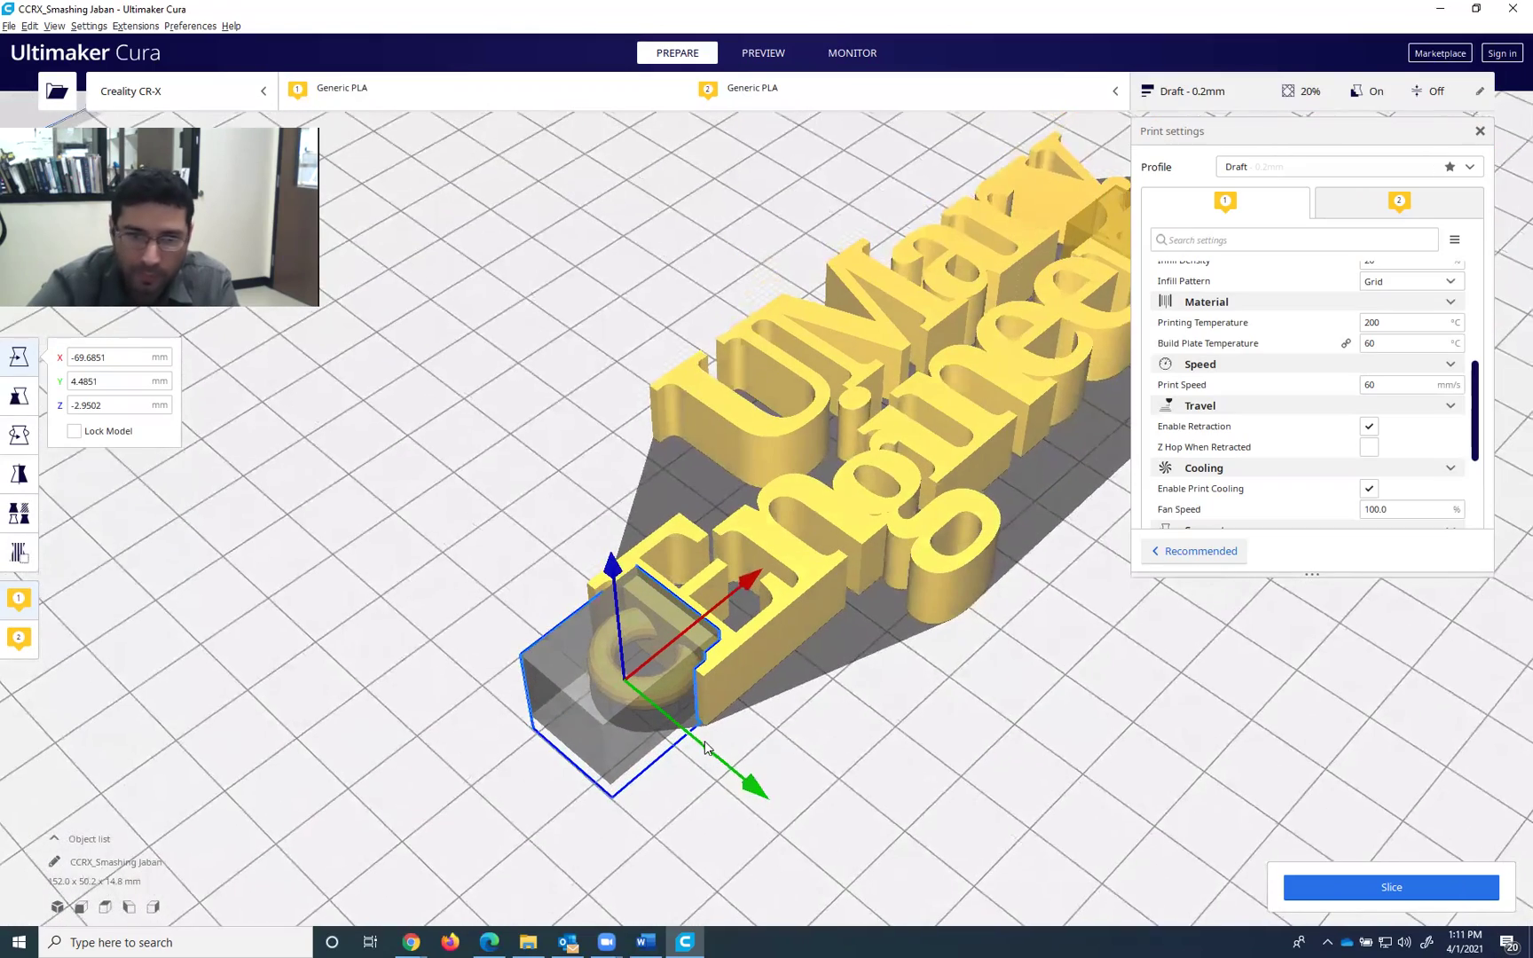
Make the keychain-ring cube an overlap modifier set to Infill mesh only, with zero walls
left_click(74, 545)
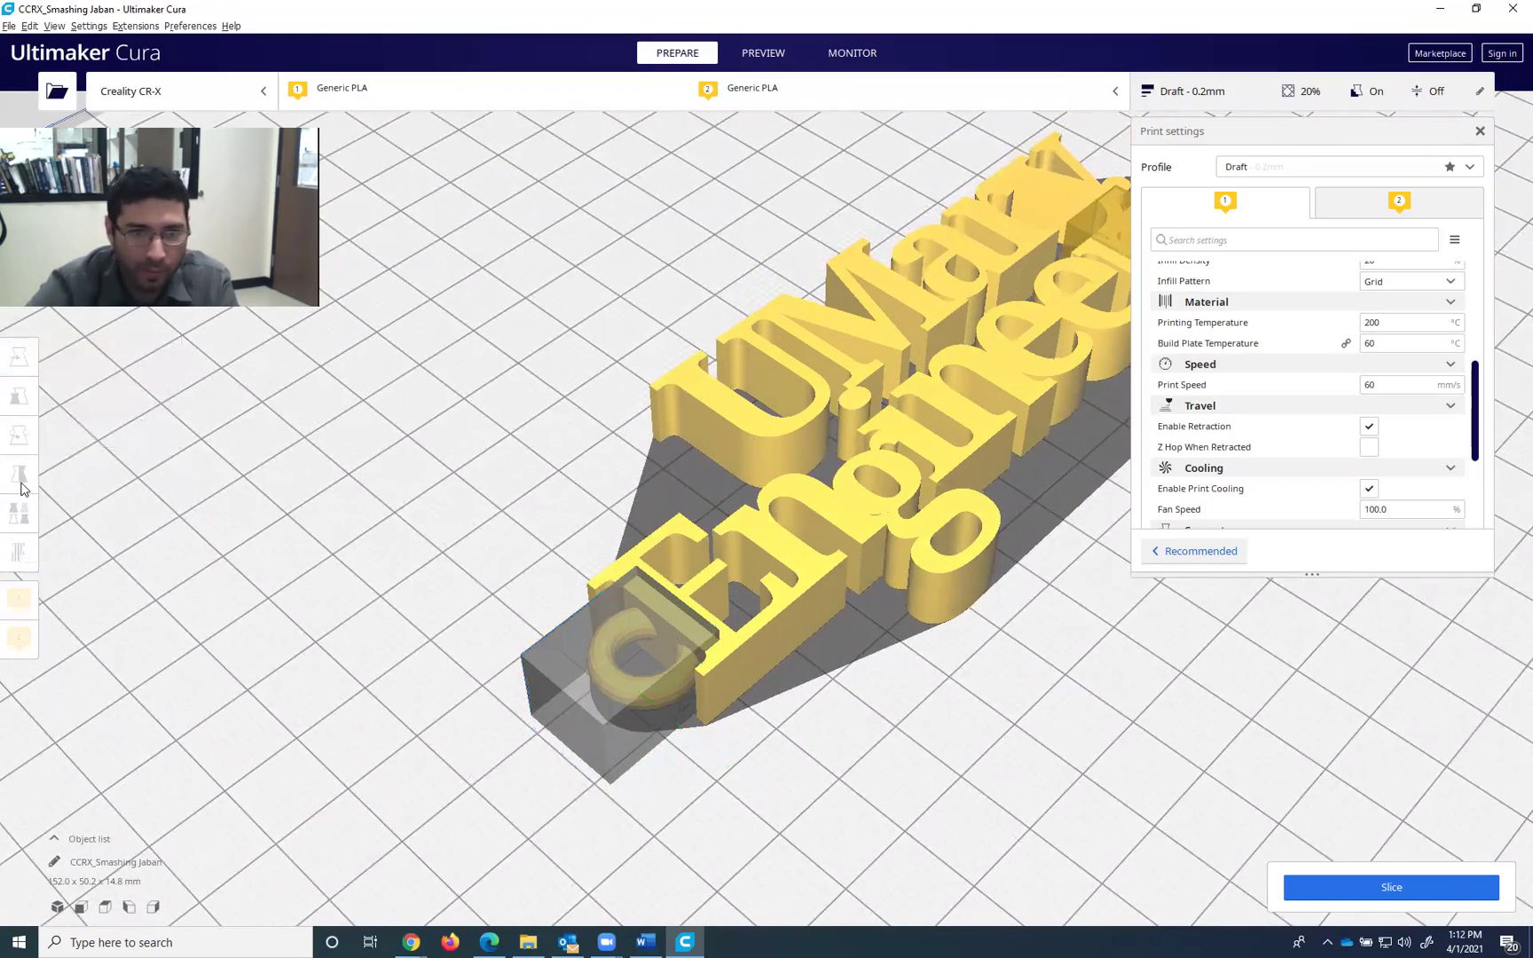
left_click(565, 663)
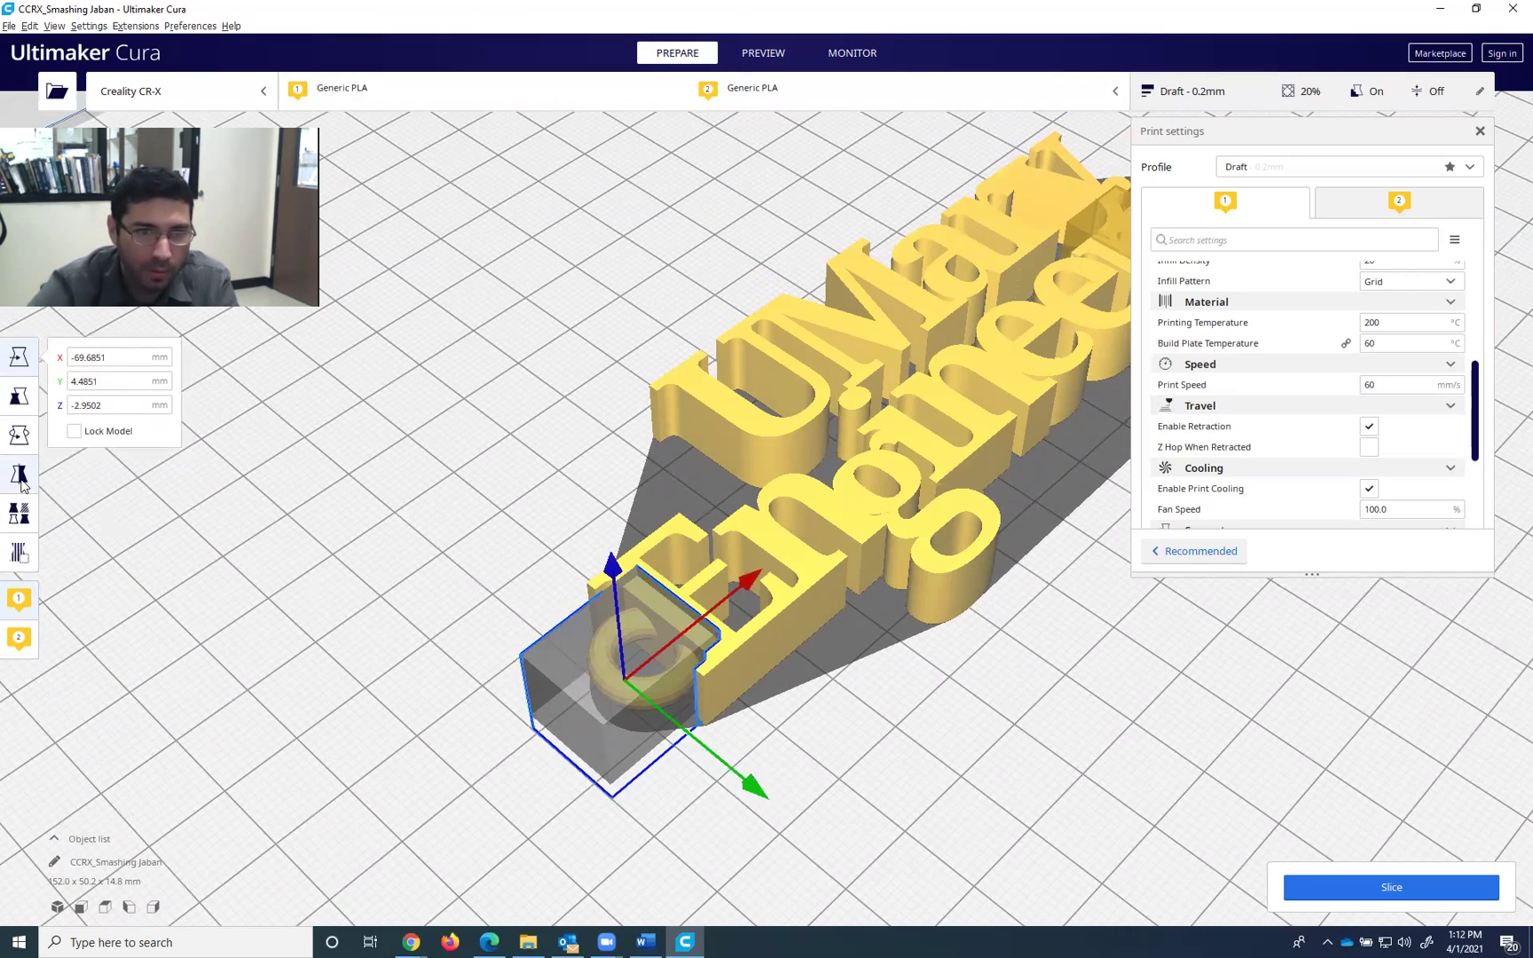
left_click(22, 514)
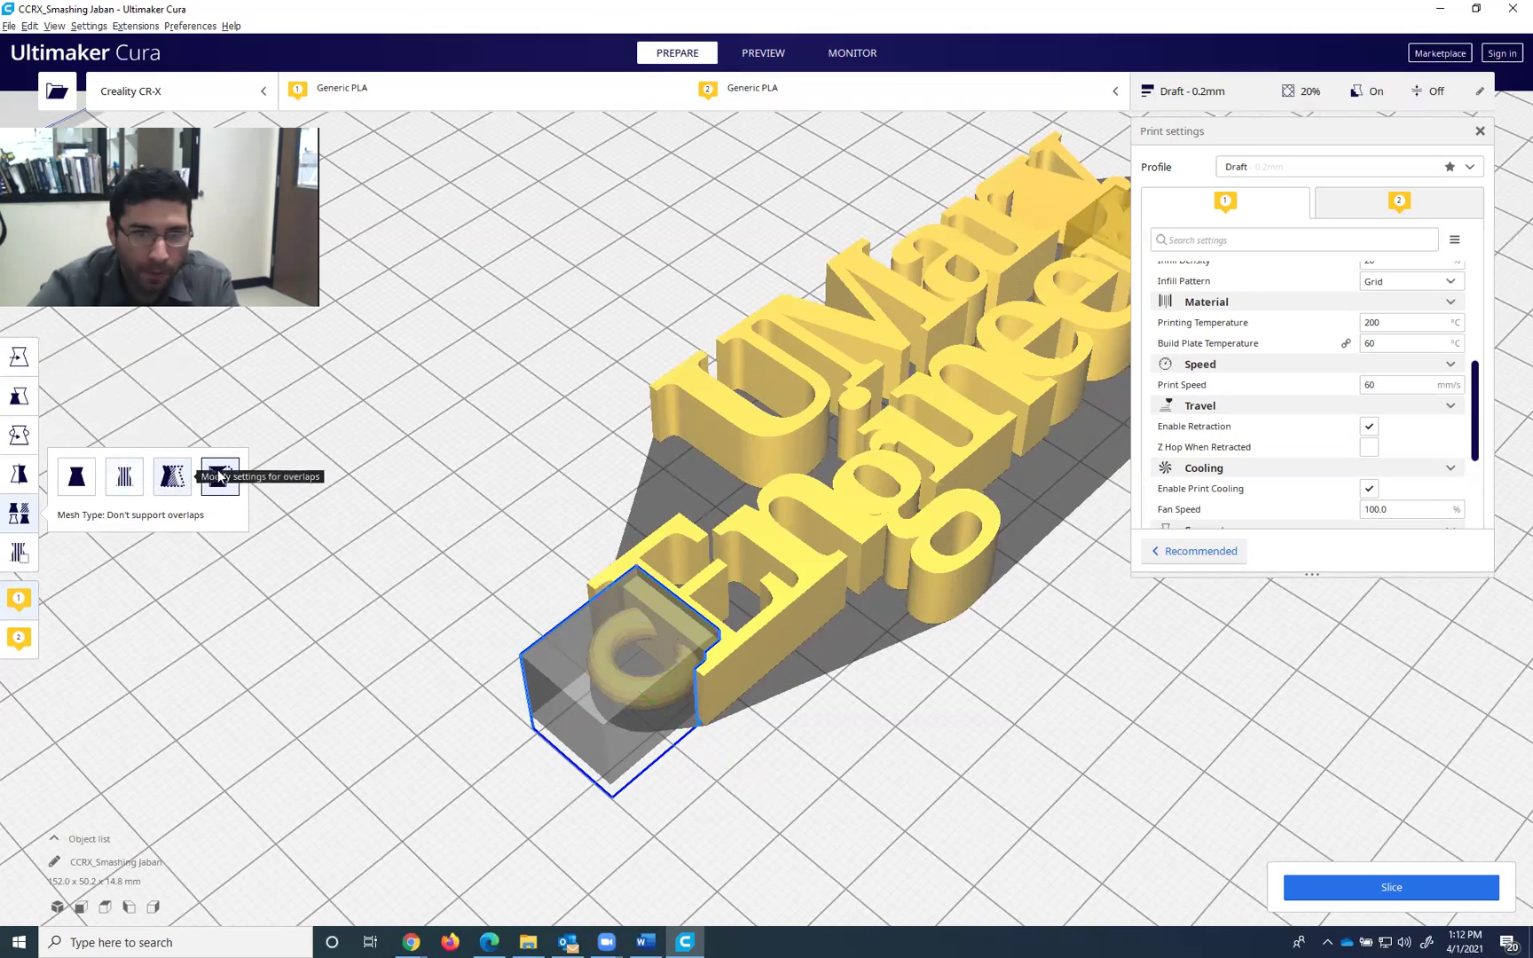
left_click(177, 475)
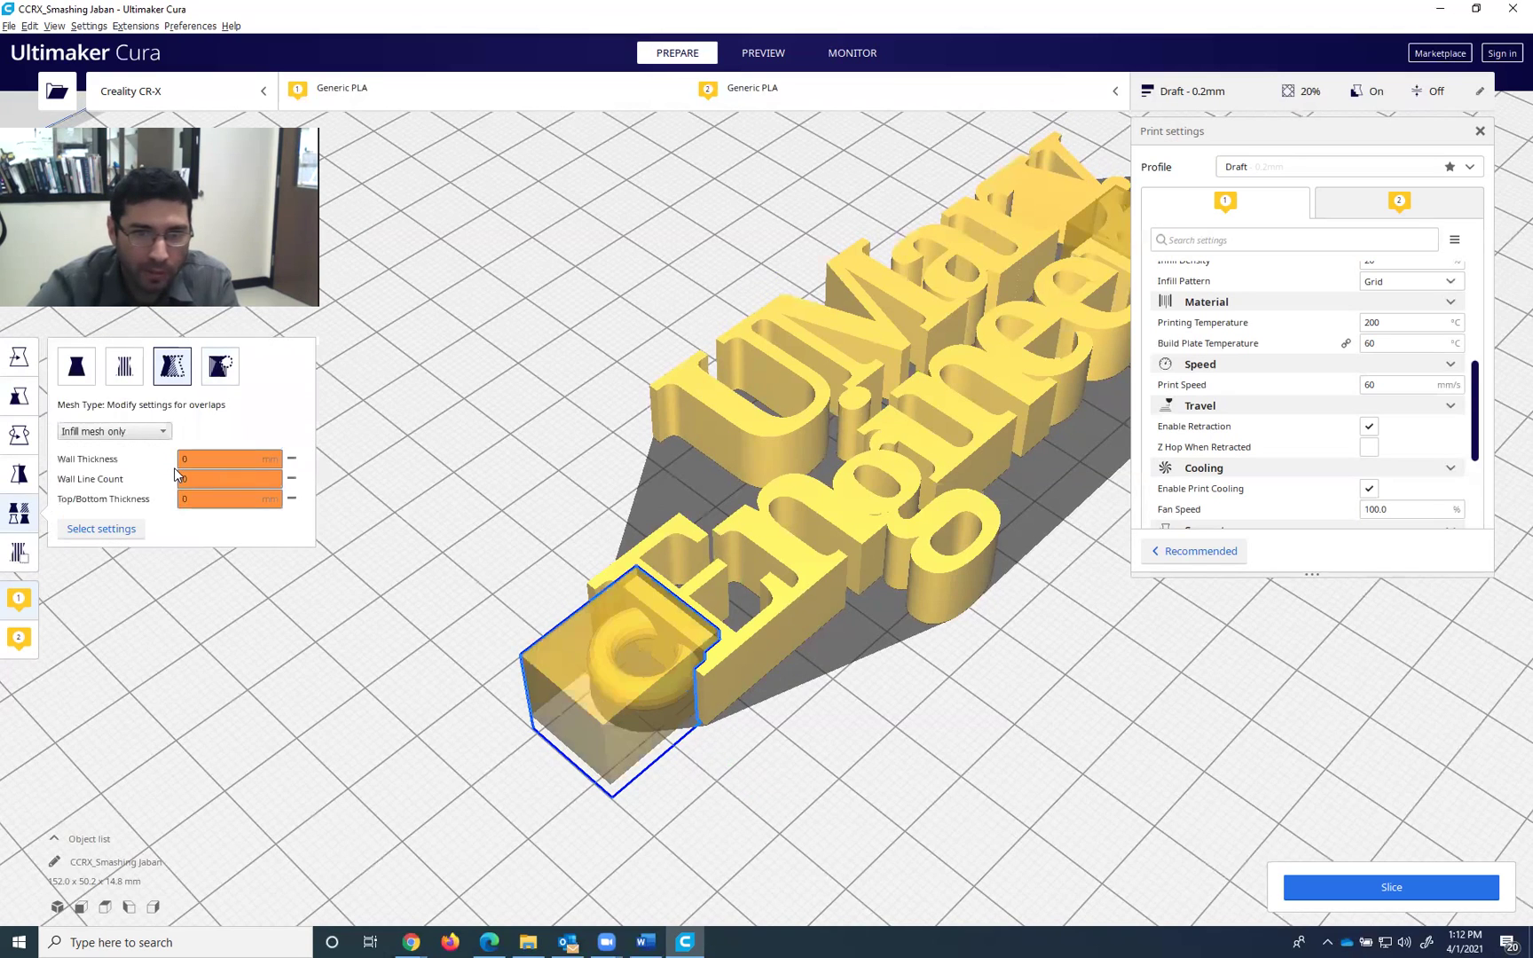
Add Infill Density to the cube's per-model settings and set it to 100%
left_click(106, 529)
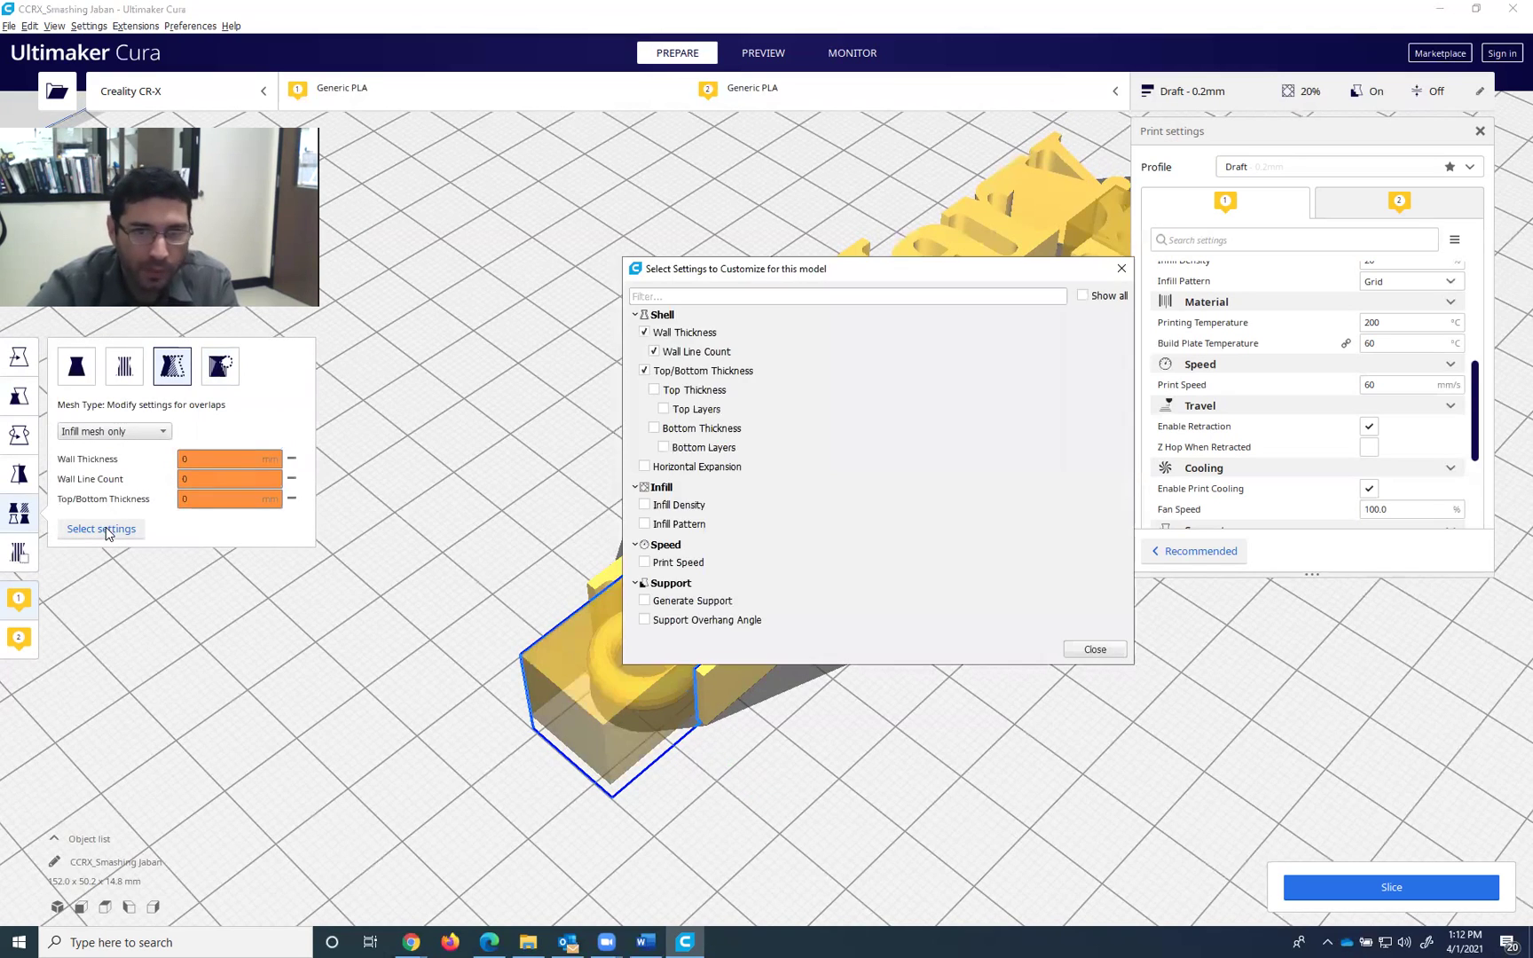
left_click(645, 505)
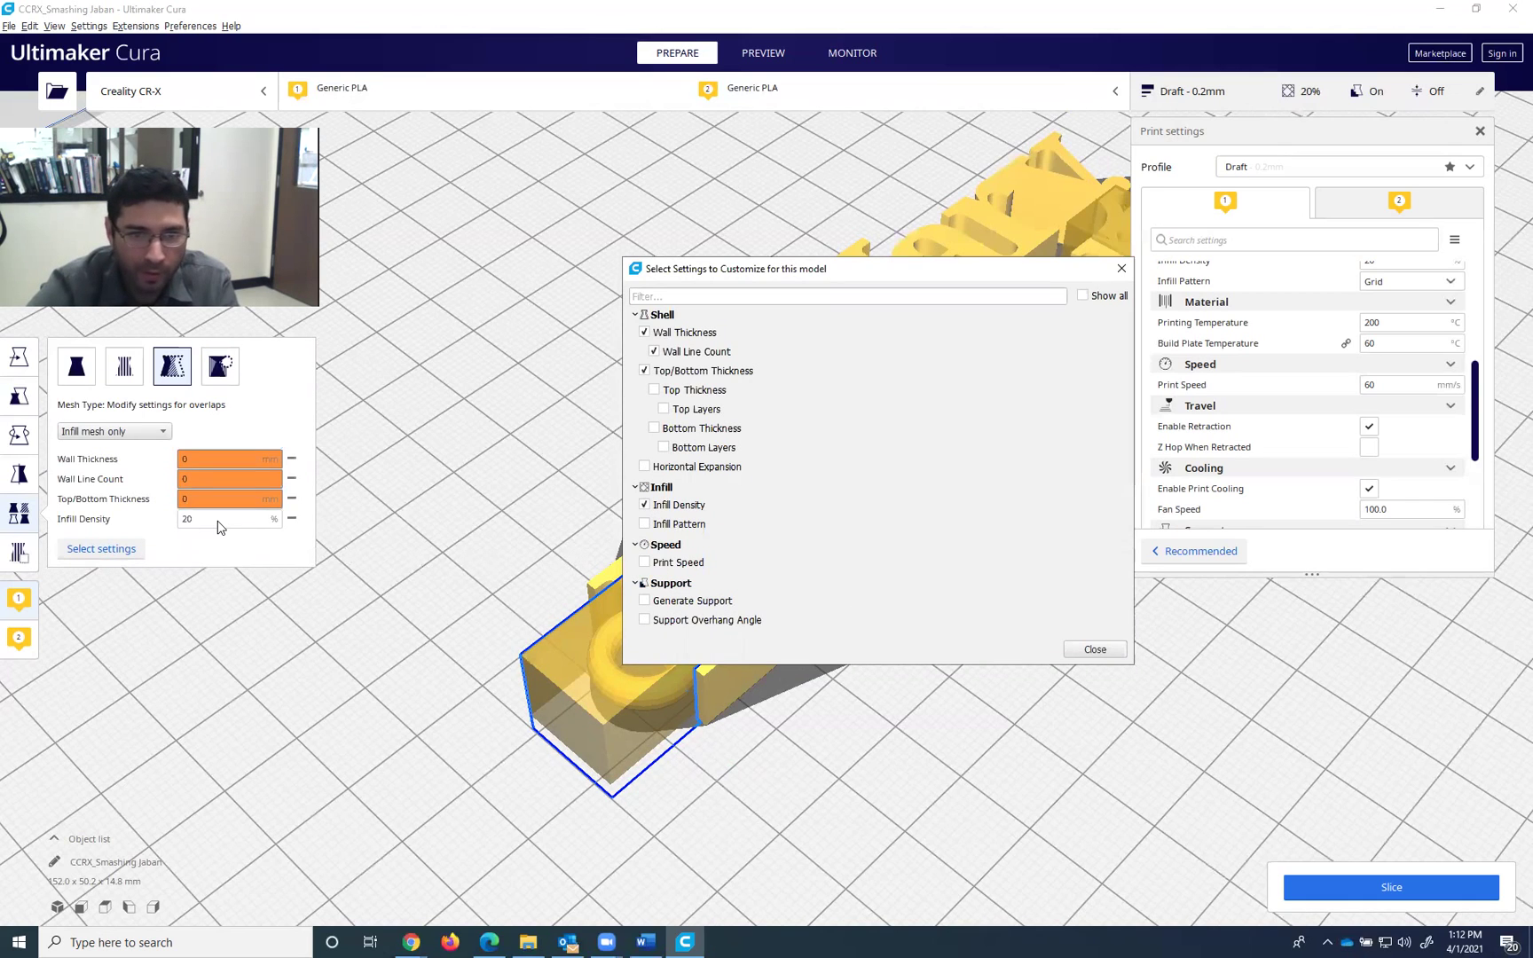
left_click(1070, 649)
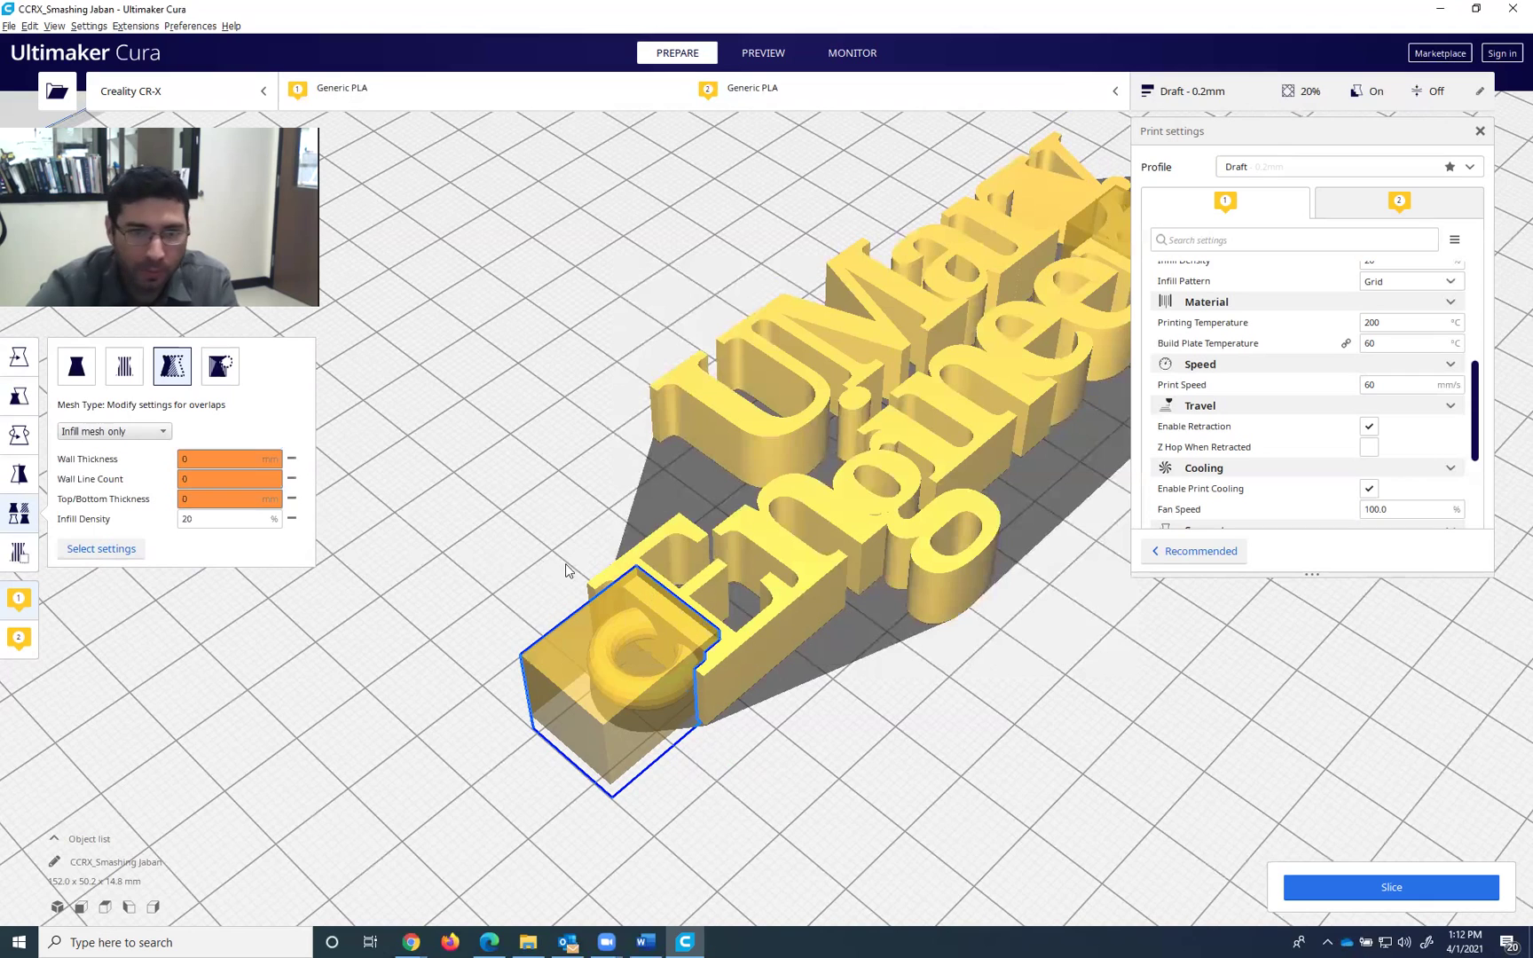
left_click(218, 520)
key("BackSpace")
key("BackSpace")
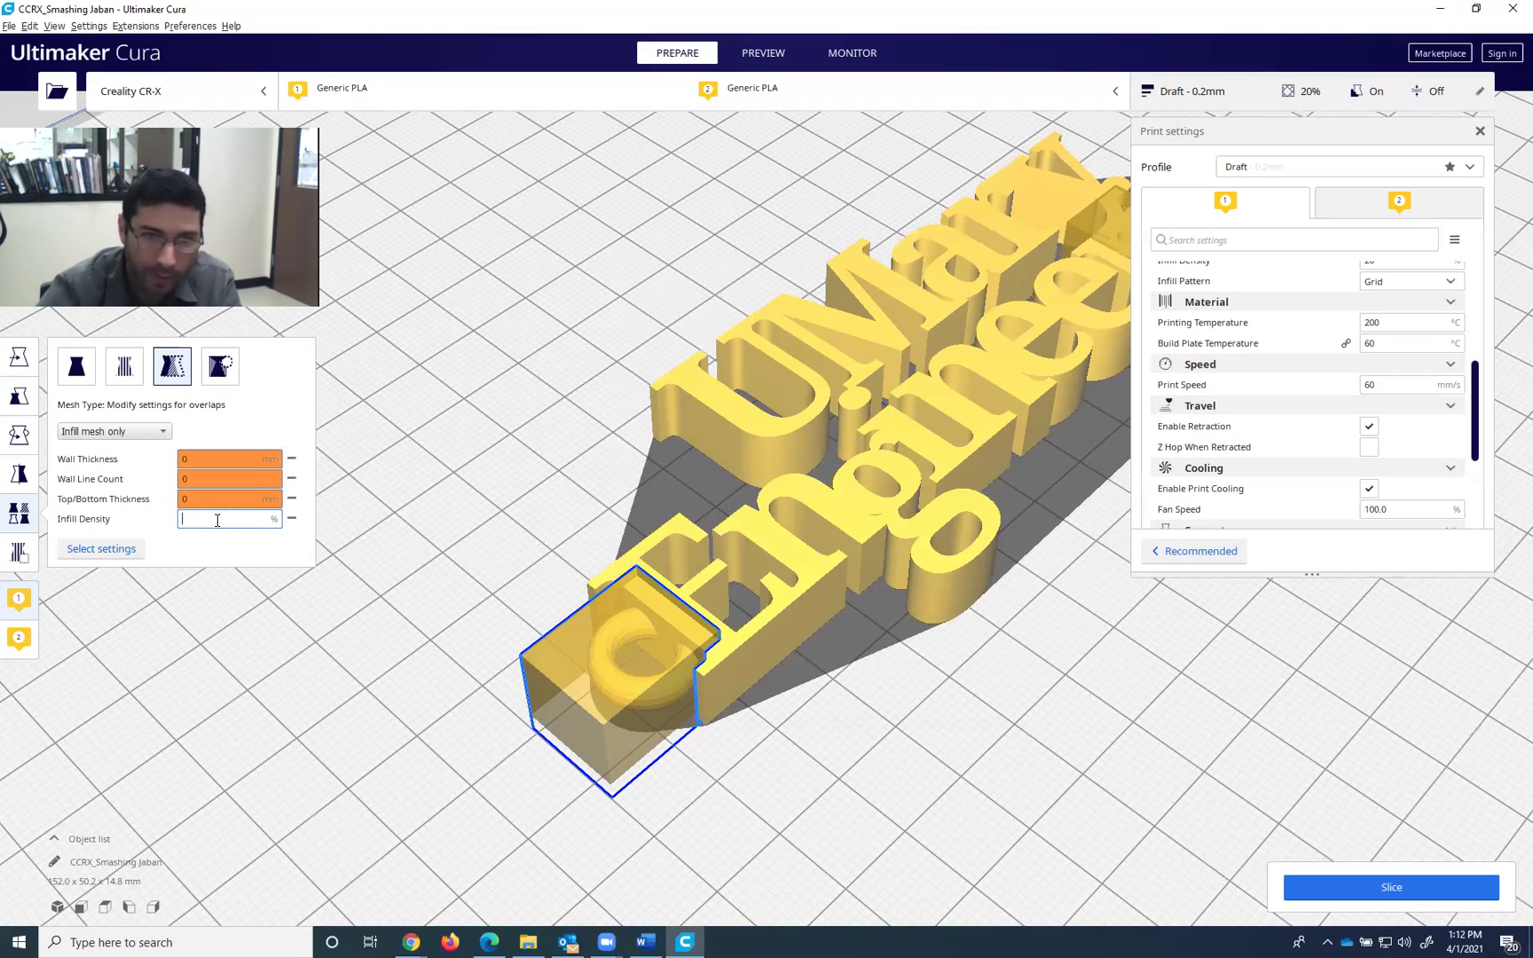
left_click(389, 530)
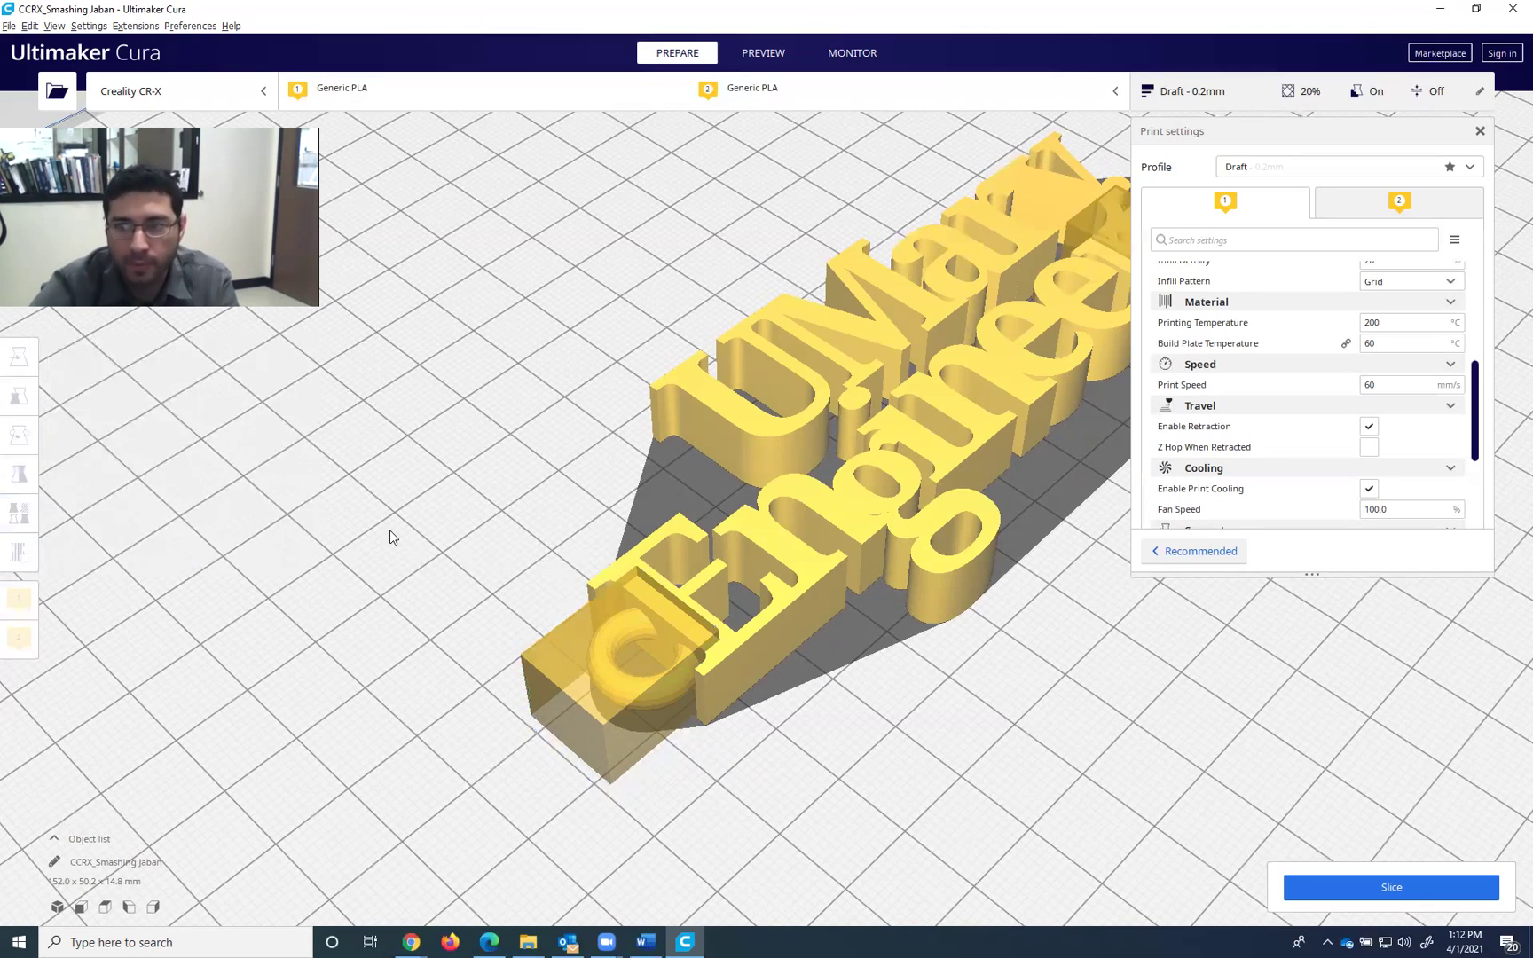